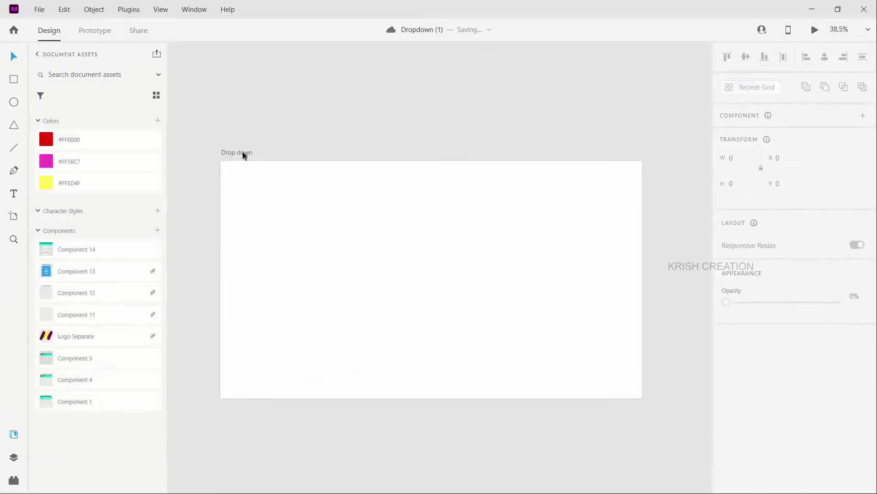
# Draw a rectangle about 802 by 151 in the upper part of the Drop down artboard, placed at about X 570, Y 201.
pyautogui.click(245, 153)
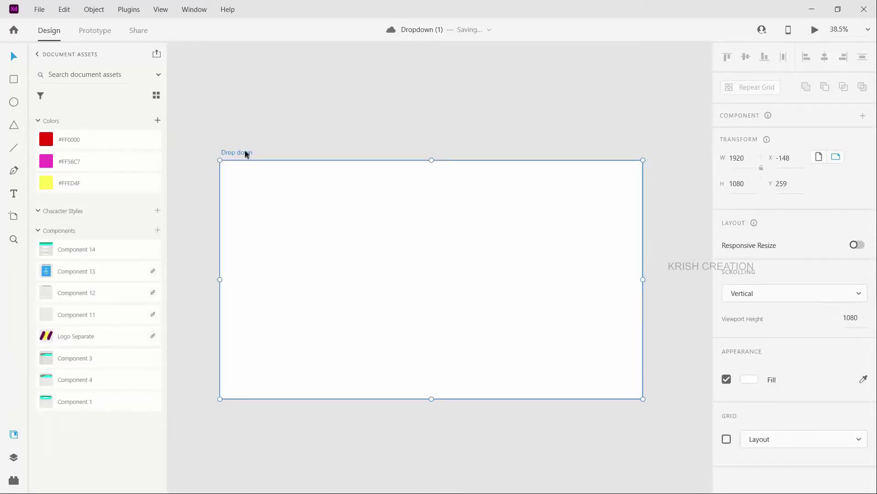
pyautogui.click(15, 83)
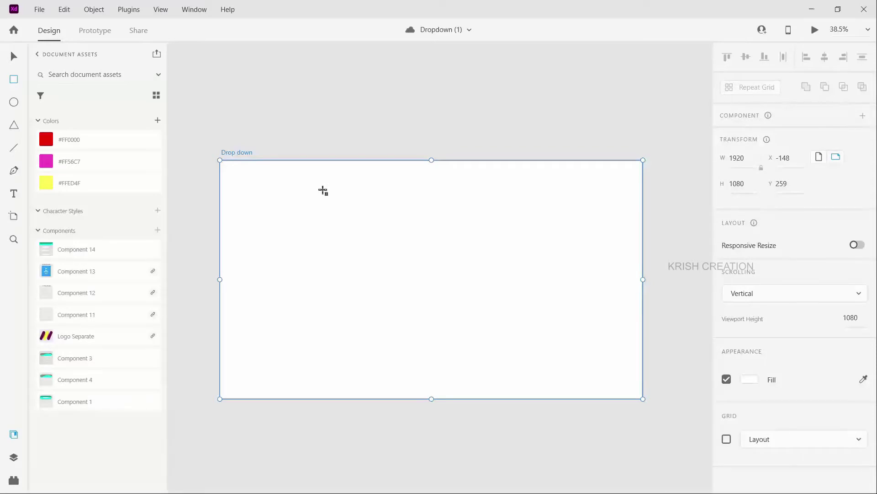
pyautogui.moveTo(337, 199); pyautogui.dragTo(373, 218)
pyautogui.moveTo(451, 226); pyautogui.dragTo(514, 232)
pyautogui.click(13, 59)
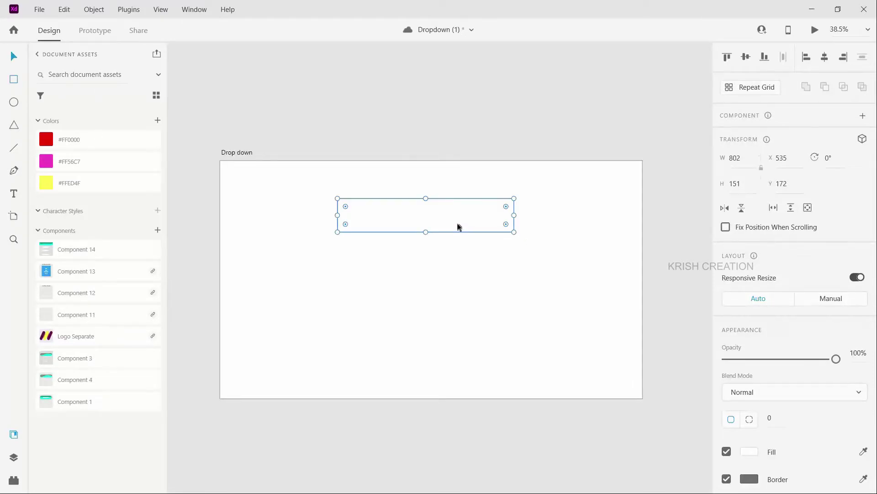
pyautogui.moveTo(460, 227)
pyautogui.mouseDown()
pyautogui.moveTo(449, 221)
pyautogui.moveTo(460, 231)
pyautogui.mouseUp()
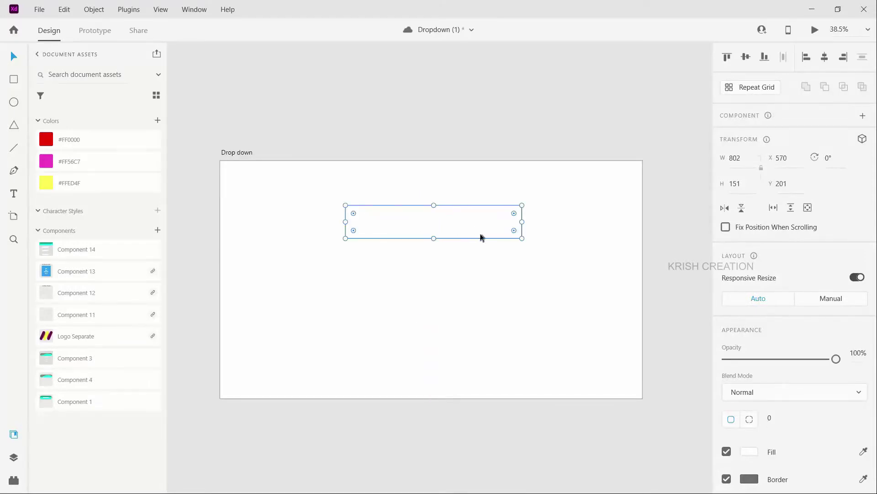
# Fill the rectangle with the cyan swatch #00FFF8 and remove its border.
pyautogui.scroll(-1, 789, 341)
pyautogui.scroll(-3, 788, 340)
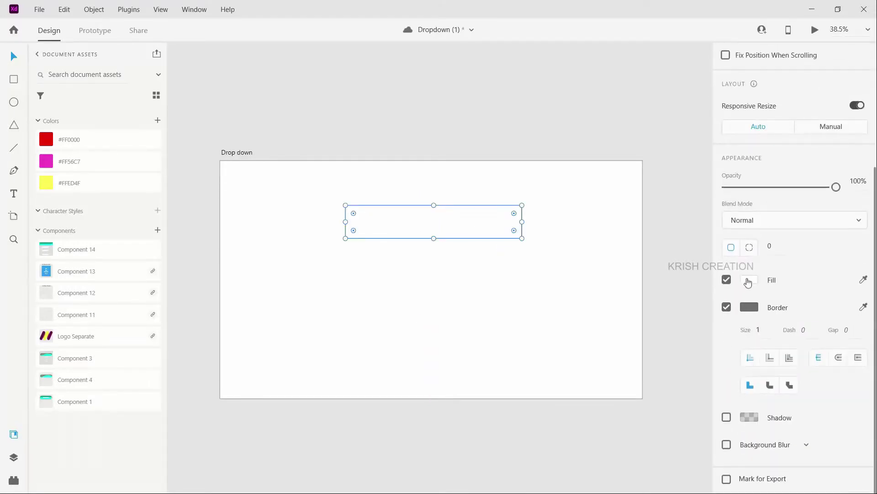
pyautogui.click(748, 281)
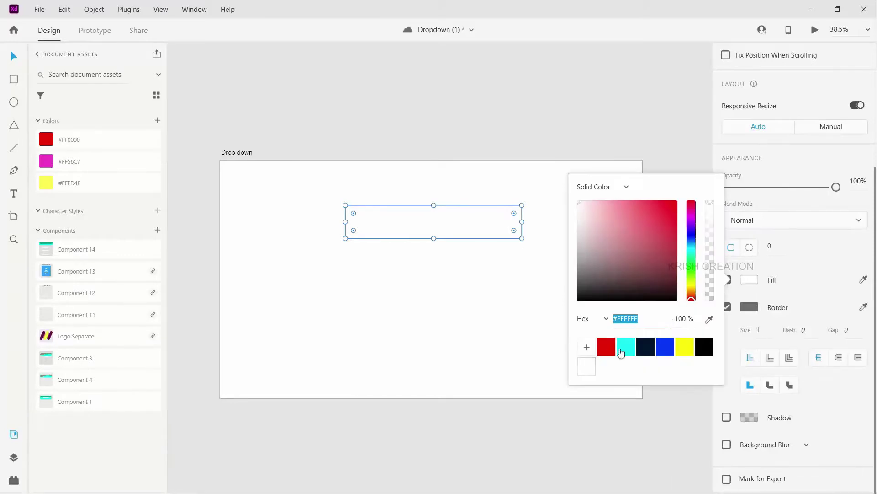
pyautogui.click(626, 349)
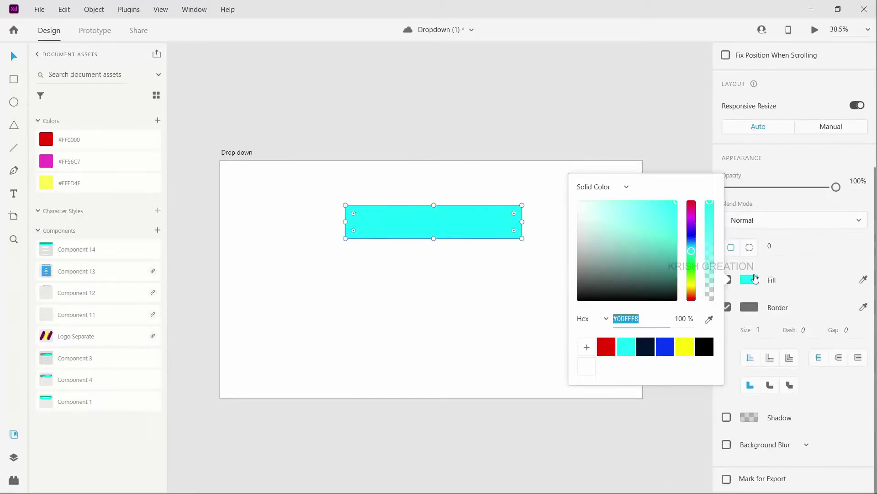
pyautogui.click(743, 303)
pyautogui.click(727, 307)
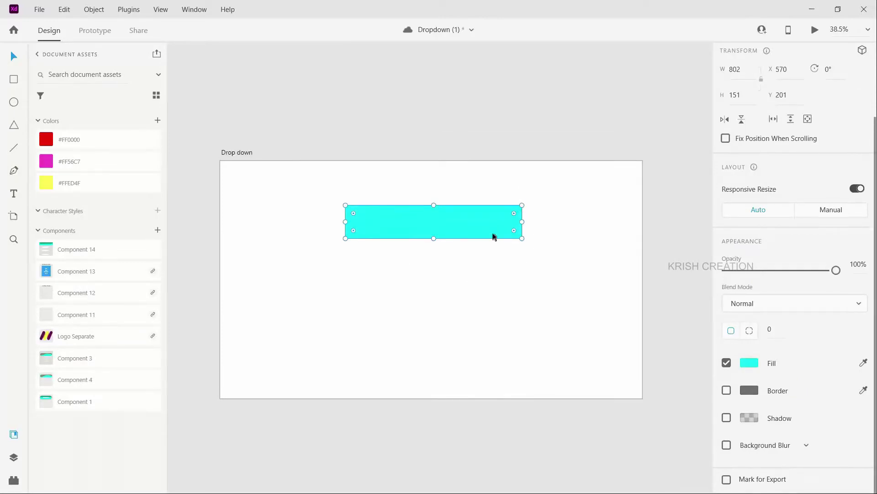
# Round all corners of the cyan rectangle with a radius of 10.
pyautogui.click(784, 331)
pyautogui.write('10')
pyautogui.press('Return')
pyautogui.click(544, 224)
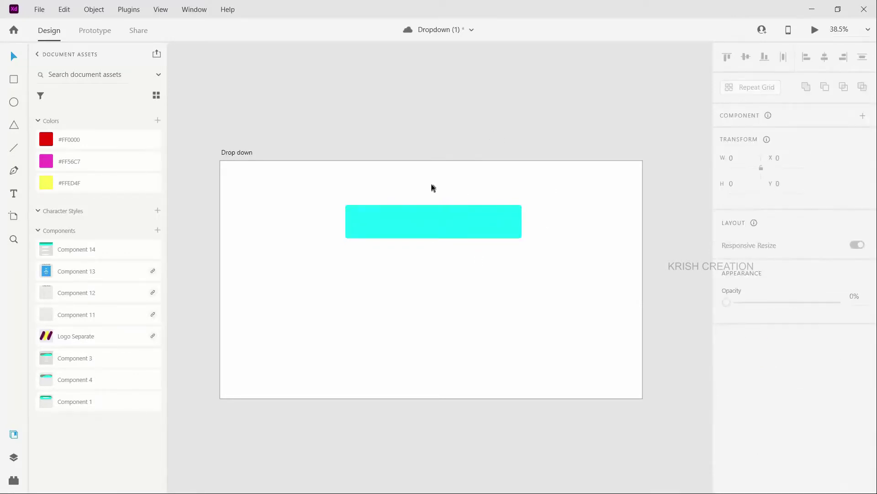
# Enable a shadow on the rectangle and sample the rectangle's own cyan #00FFF8 as the shadow colour.
pyautogui.click(492, 234)
pyautogui.scroll(-3, 776, 329)
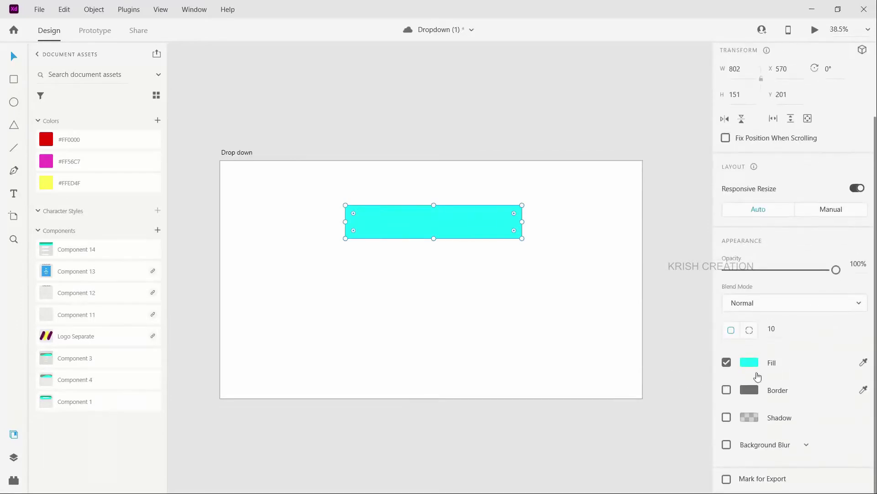
pyautogui.click(726, 417)
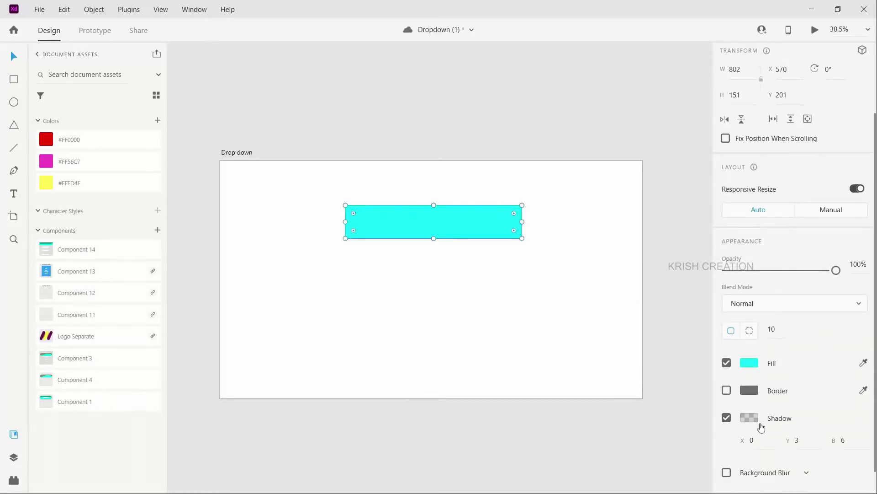
pyautogui.click(749, 418)
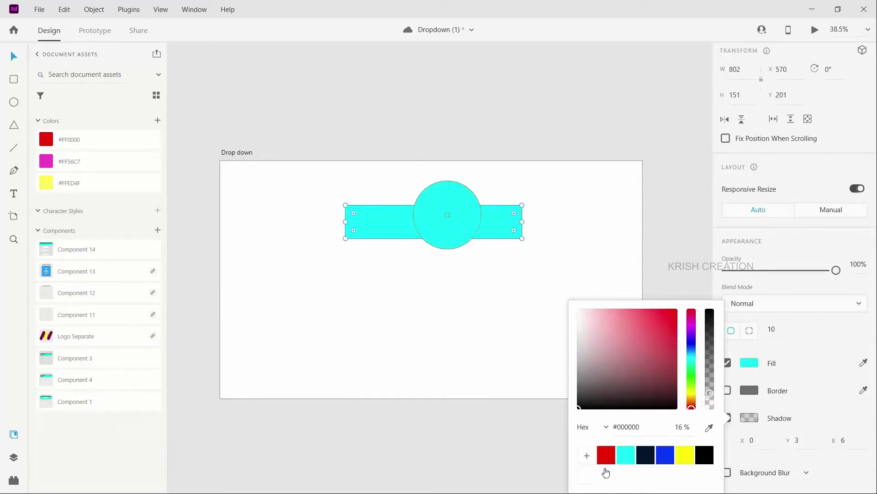
pyautogui.click(448, 221)
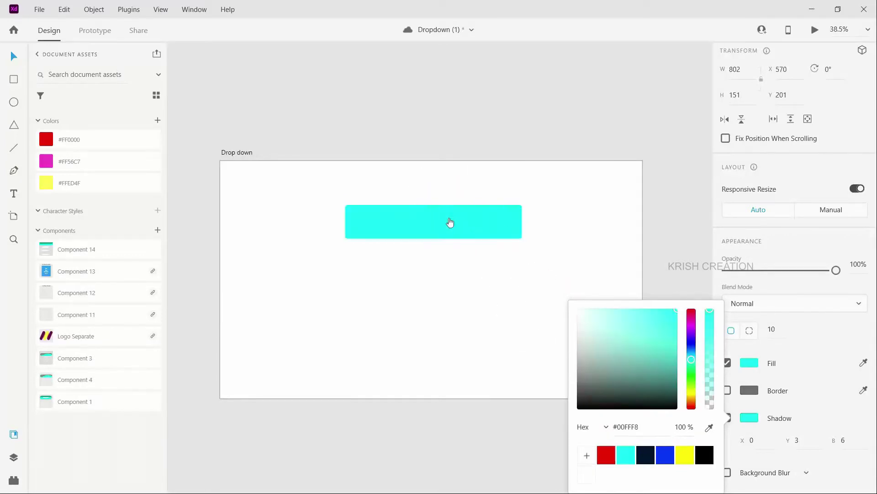
# Set the shadow's Y offset to 20 and its blur to 40.
pyautogui.click(804, 439)
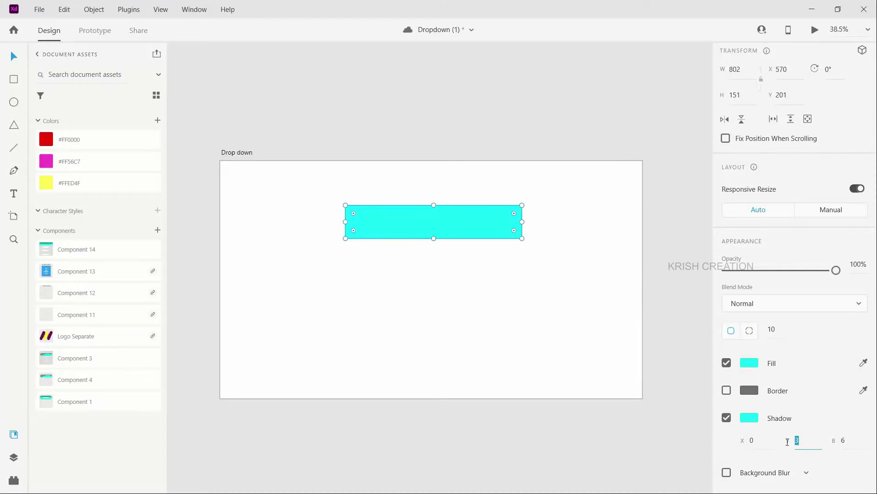
pyautogui.write('20')
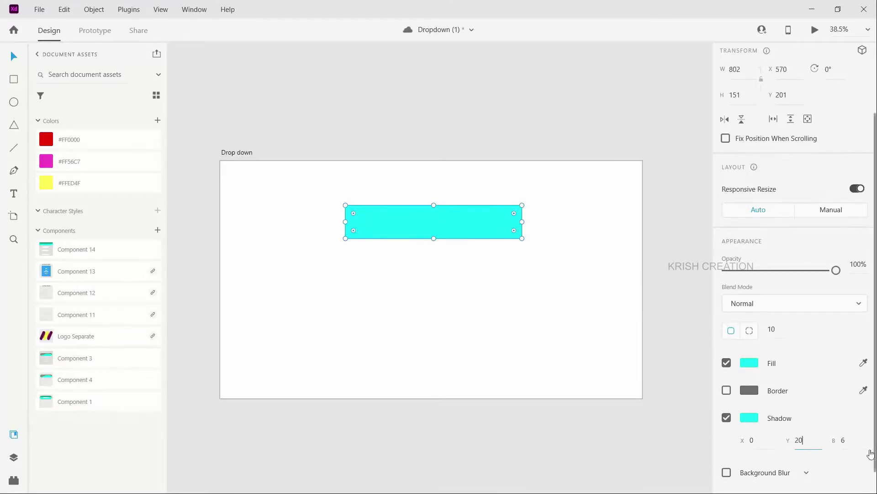
pyautogui.click(845, 440)
pyautogui.write('224')
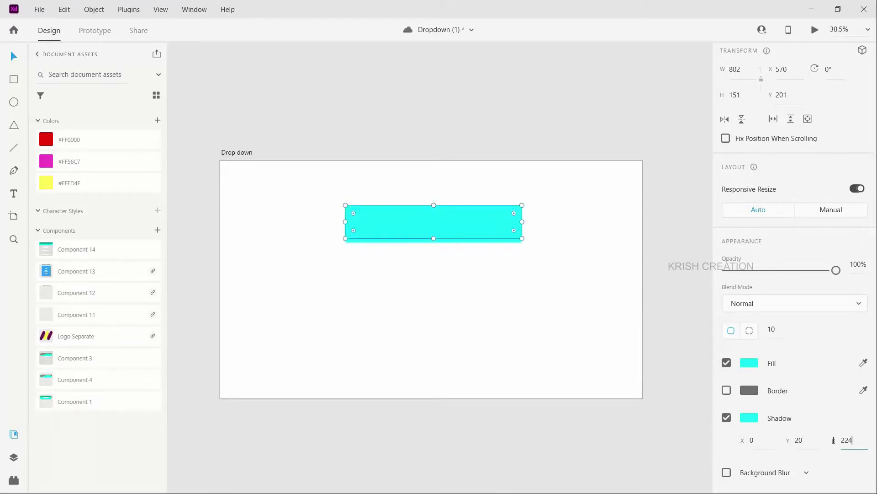
# Reduce the opacity of the shadow colour to 25%.
pyautogui.click(750, 420)
pyautogui.click(684, 427)
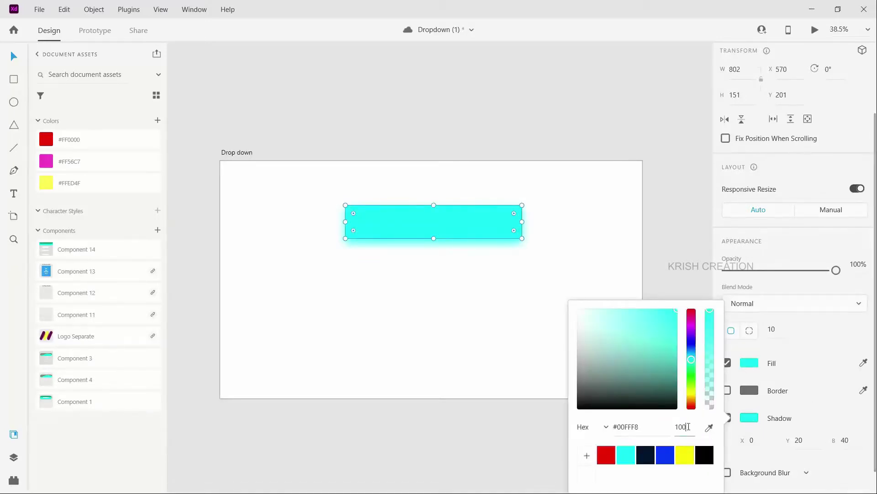
pyautogui.write('25')
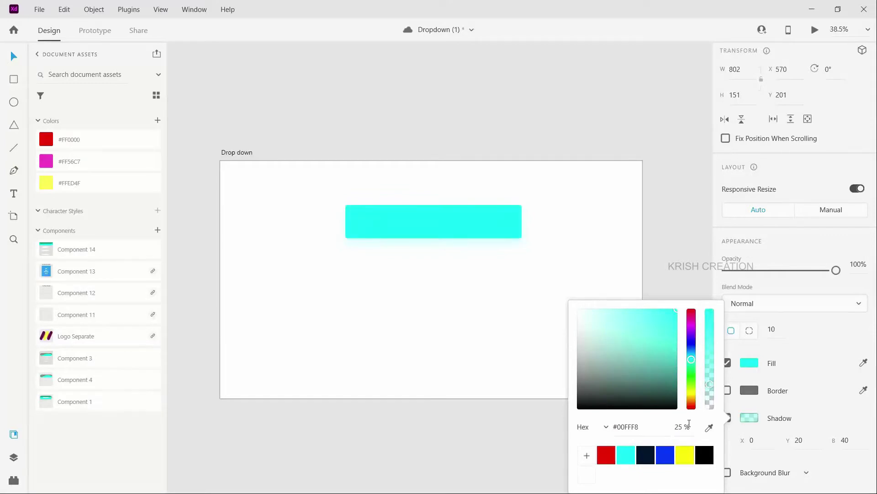
pyautogui.click(368, 319)
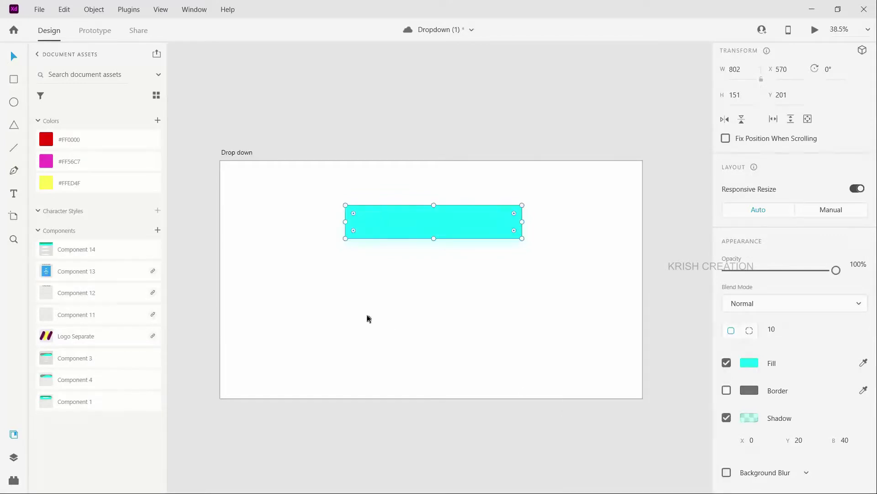
# Delete the surplus topmost copy of the cyan rectangle, layer Rectangle 762, leaving one duplicate above the original.
pyautogui.click(421, 230)
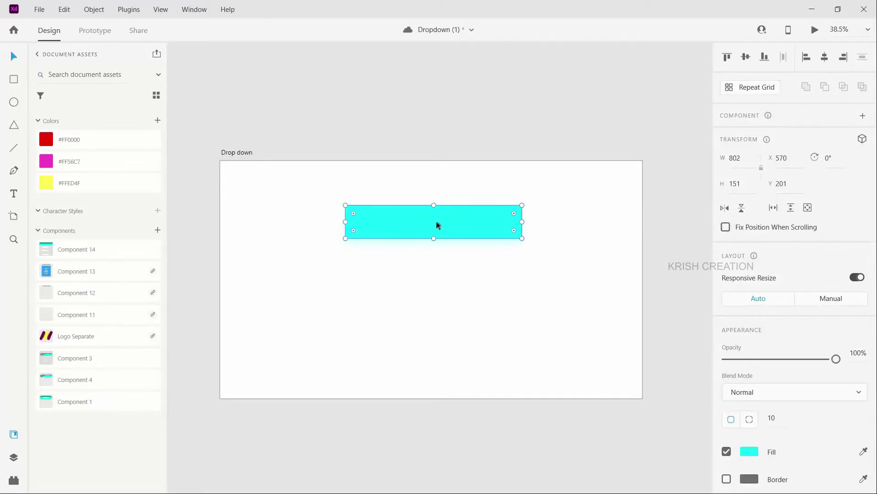
pyautogui.click(14, 457)
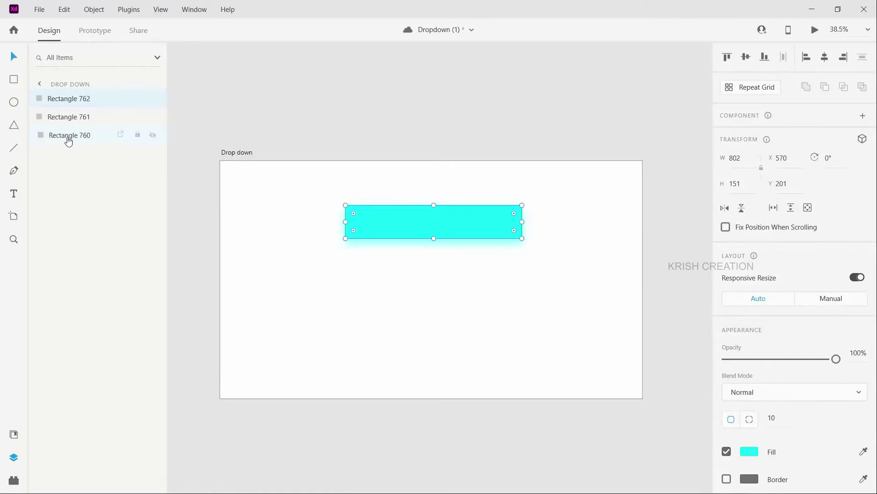
pyautogui.click(69, 118)
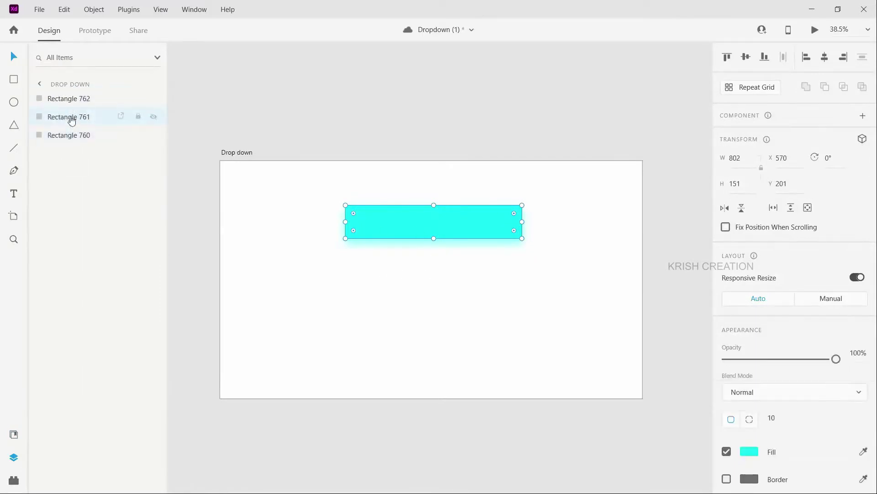
pyautogui.click(82, 99)
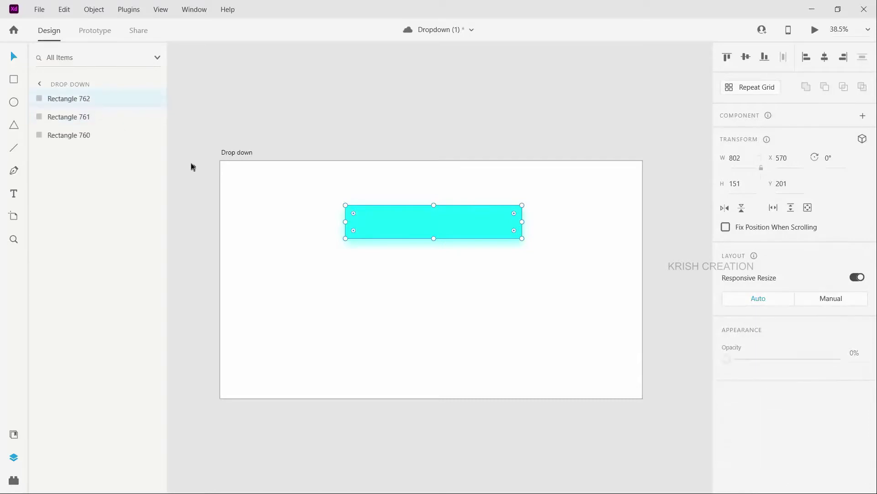
pyautogui.press('Delete')
# Move the remaining duplicate below the original rectangle and back over it at X 570, Y 201.
pyautogui.click(385, 246)
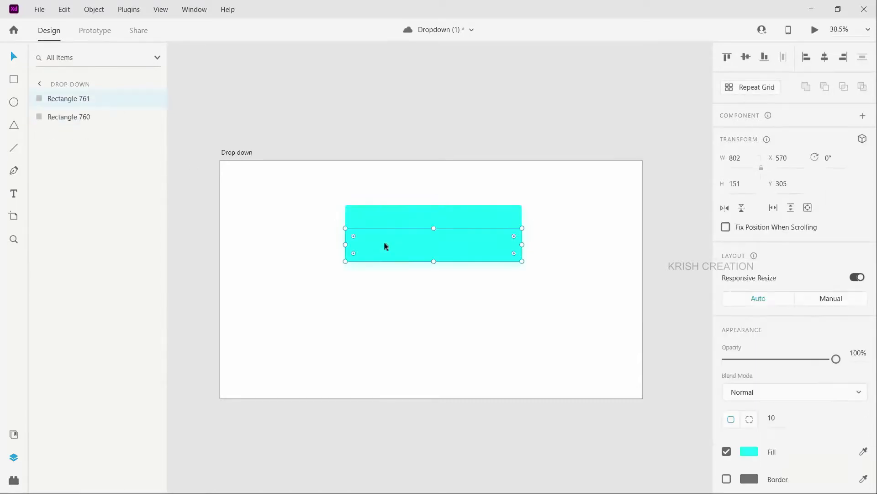
pyautogui.moveTo(385, 256); pyautogui.dragTo(379, 281)
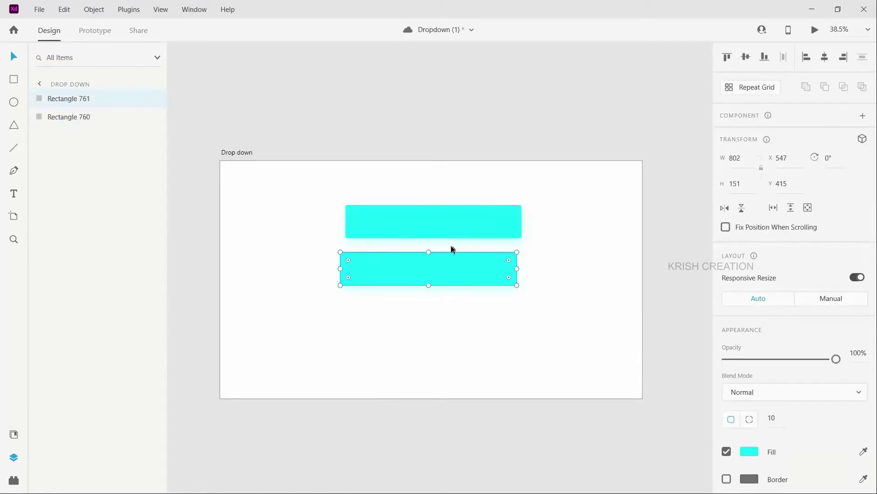
pyautogui.hotkey('ctrl', 'y')
pyautogui.hotkey('ctrl', 'y')
pyautogui.moveTo(390, 262); pyautogui.dragTo(396, 221)
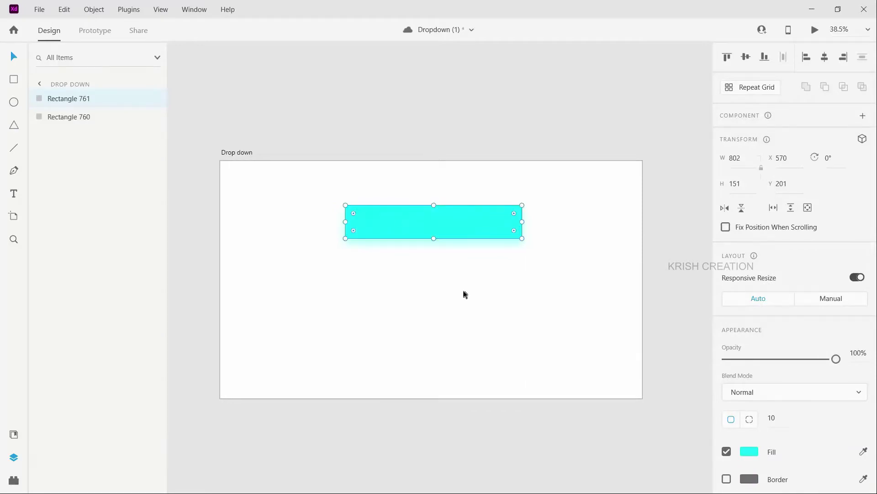
# Stretch the duplicate rectangle downward from its bottom edge to a height of about 578.
pyautogui.hotkey('ctrl', '=')
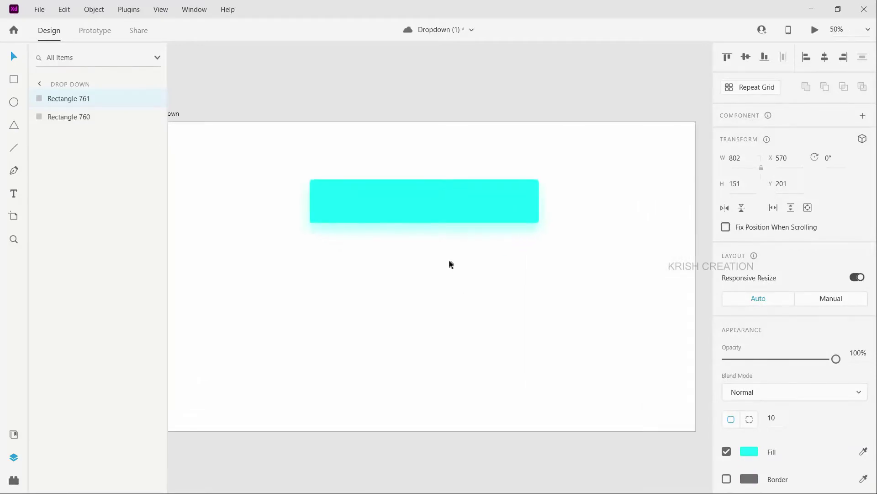
pyautogui.click(749, 452)
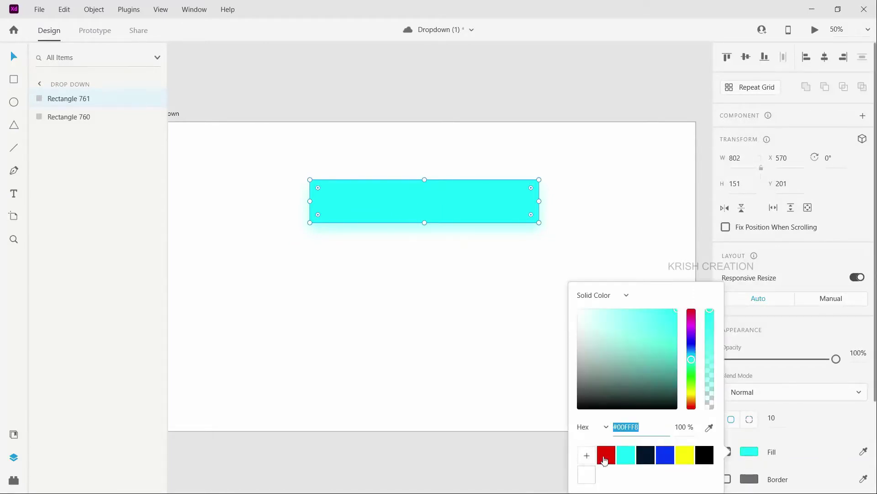
pyautogui.moveTo(425, 223); pyautogui.dragTo(429, 345)
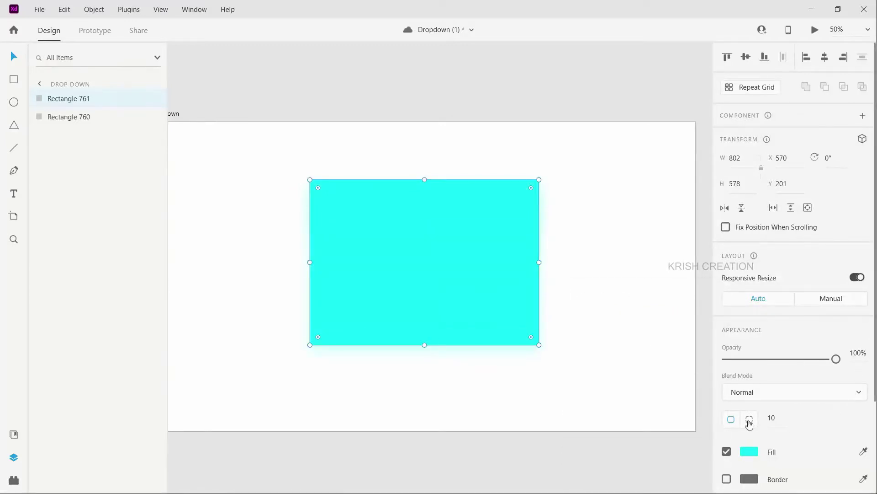
# Give the duplicate individual corner radii, setting both bottom corners to 500.
pyautogui.click(749, 421)
pyautogui.click(833, 416)
pyautogui.write('500')
pyautogui.click(863, 416)
pyautogui.write('5')
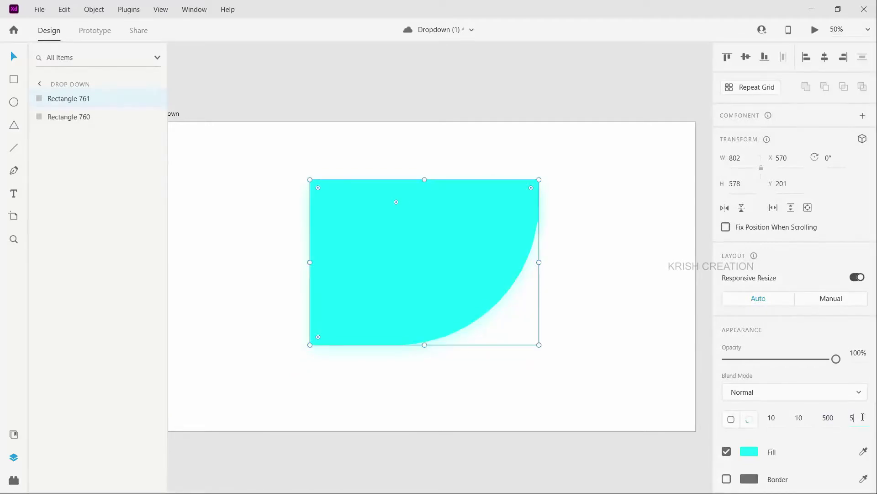
pyautogui.write('00')
pyautogui.press('Return')
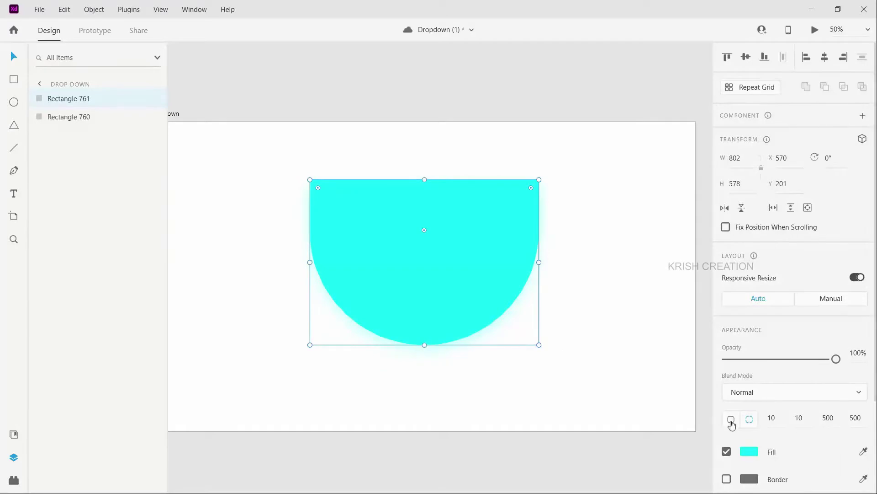
# Fill the duplicate with the red swatch #FF1A00 and shrink it from the bottom edge to a height of about 48.
pyautogui.scroll(-3, 736, 414)
pyautogui.click(755, 389)
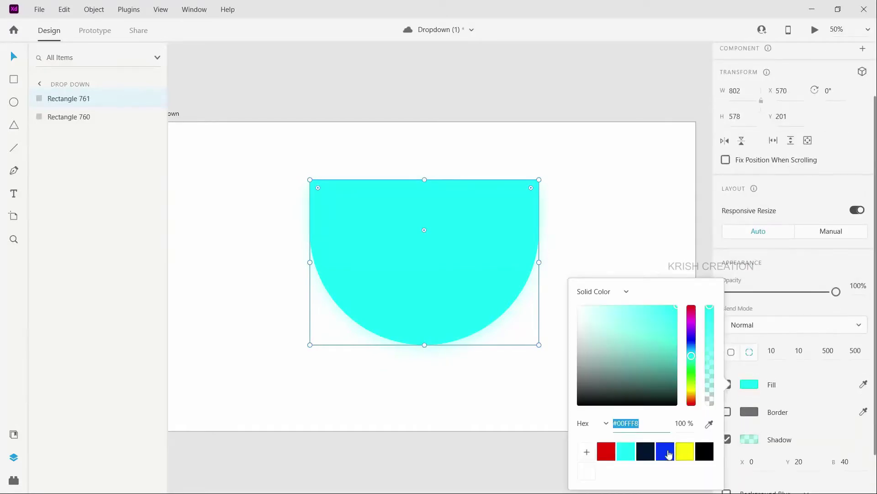
pyautogui.click(606, 452)
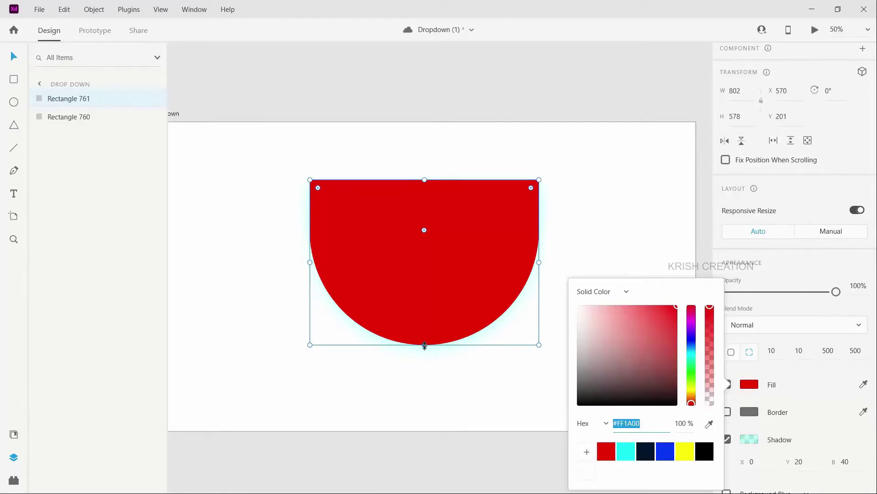
pyautogui.moveTo(425, 345); pyautogui.dragTo(435, 194)
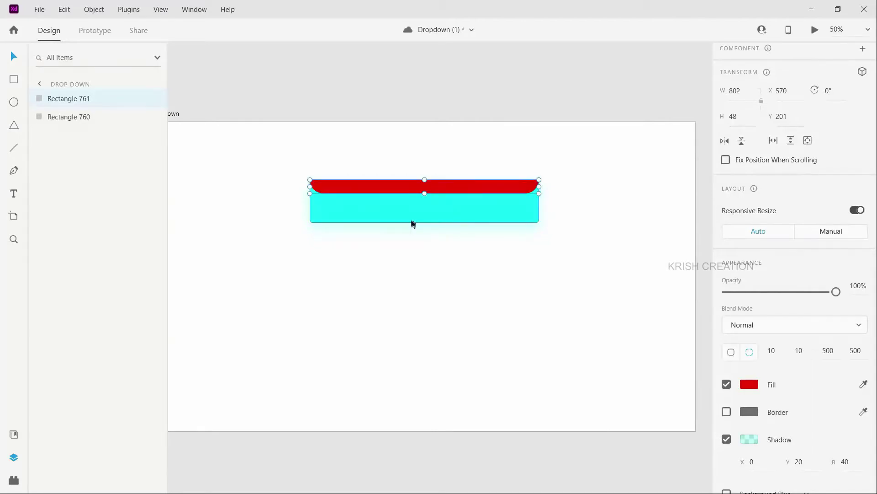
pyautogui.click(381, 212)
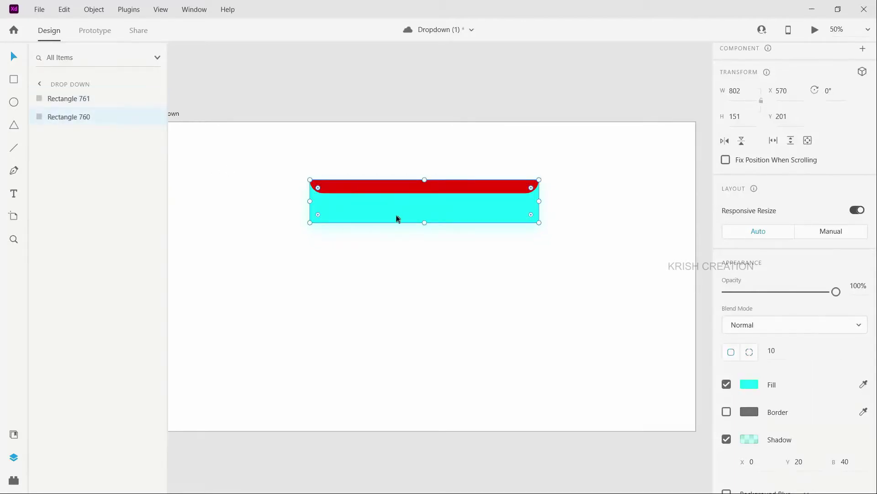
# Rename the cyan rectangle's layer as Blue rec and the red rectangle's layer as Red rec.
pyautogui.click(379, 188)
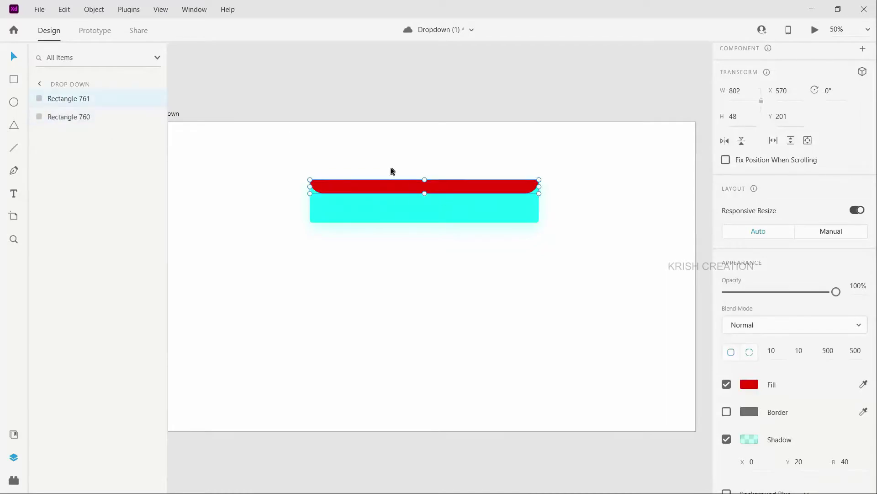
pyautogui.doubleClick(70, 117)
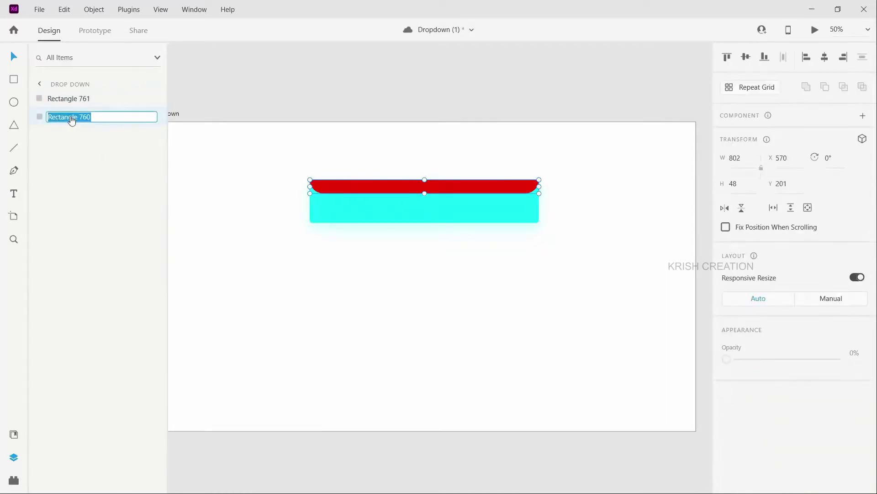
pyautogui.write('Blue rec')
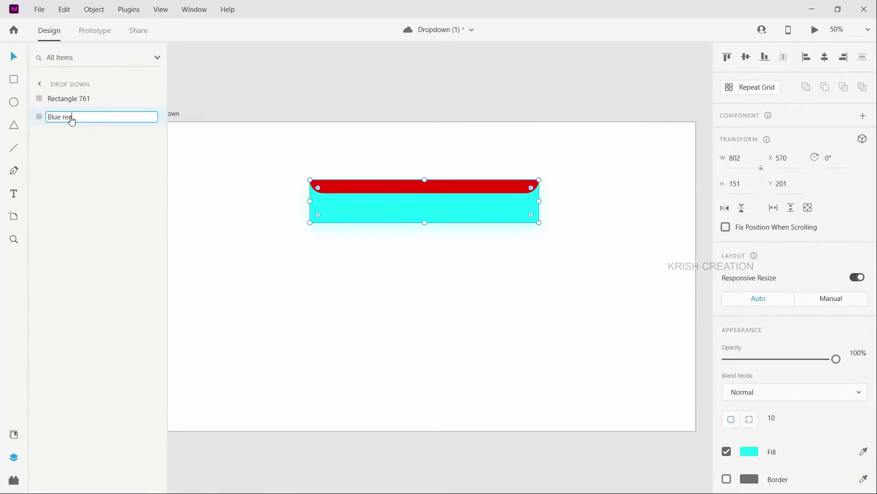
pyautogui.press('Return')
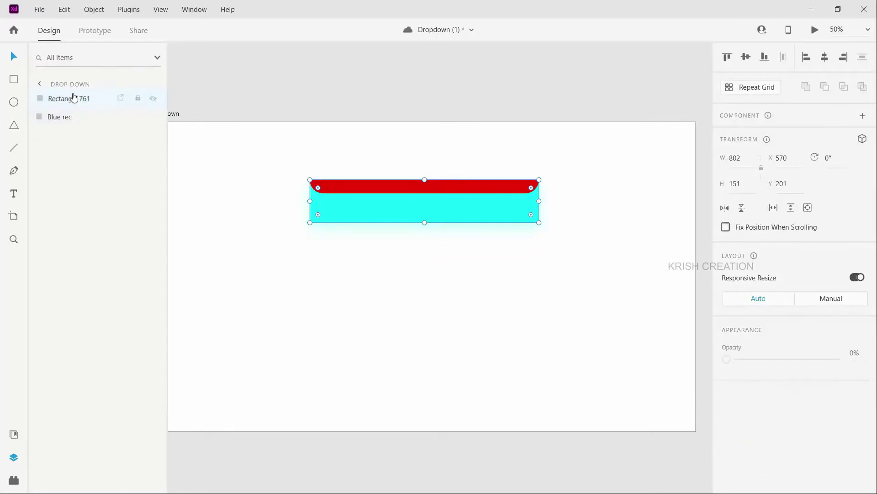
pyautogui.click(74, 98)
pyautogui.doubleClick(81, 98)
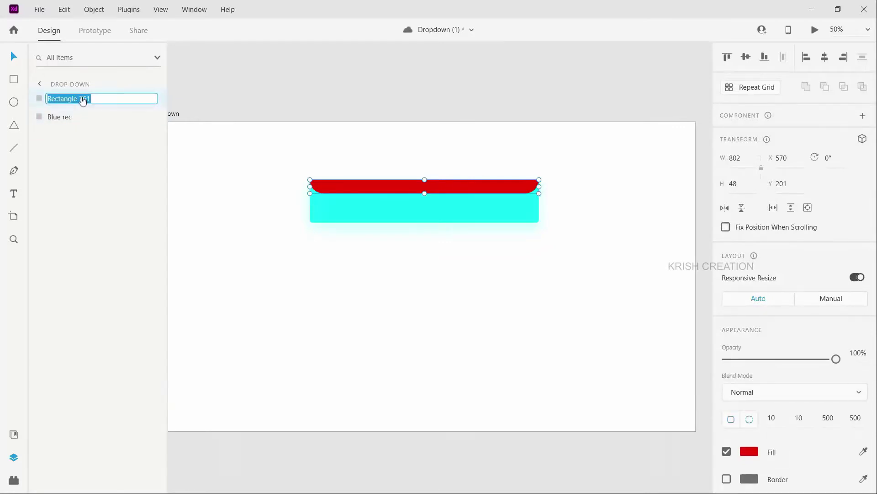
pyautogui.write('Red rec')
pyautogui.press('Return')
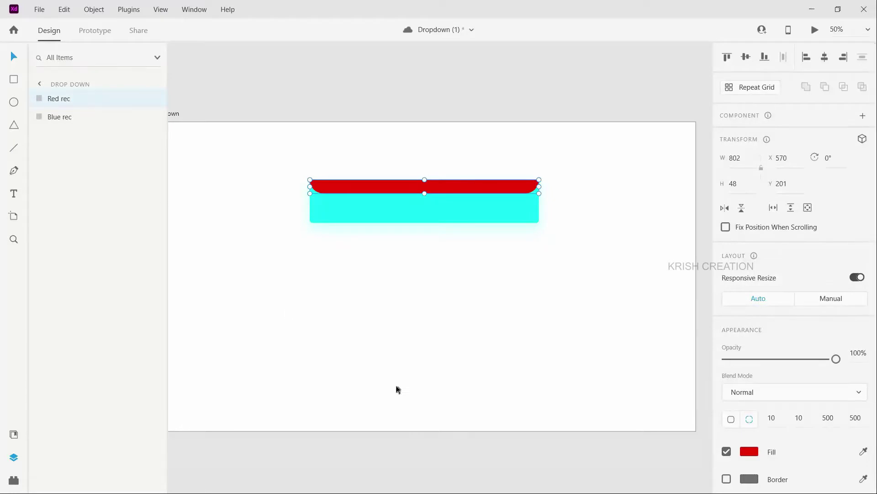
pyautogui.click(402, 362)
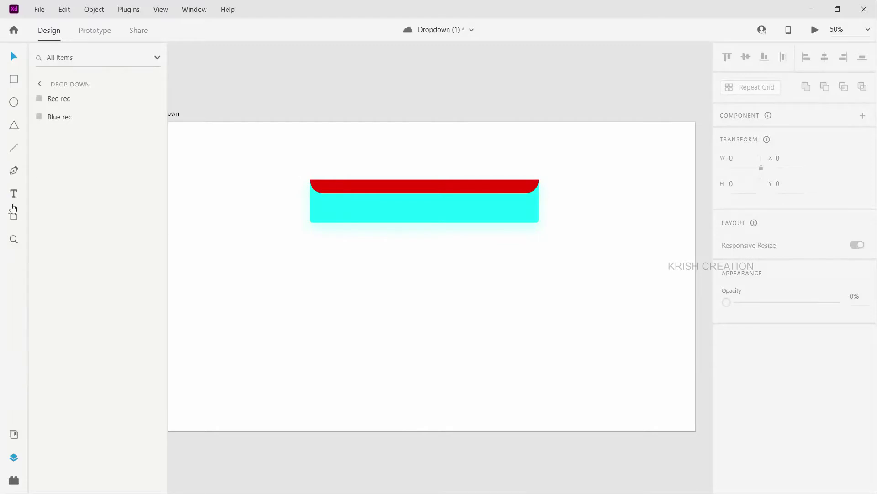
# Add an area text box about 523 wide low on the cyan bar, containing the text Food Menu.
pyautogui.click(14, 193)
pyautogui.moveTo(323, 207); pyautogui.dragTo(473, 222)
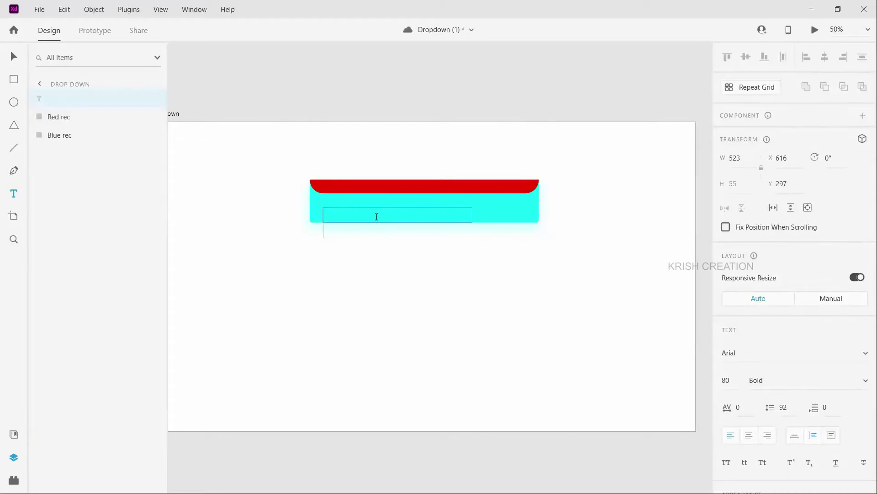
pyautogui.write('Food')
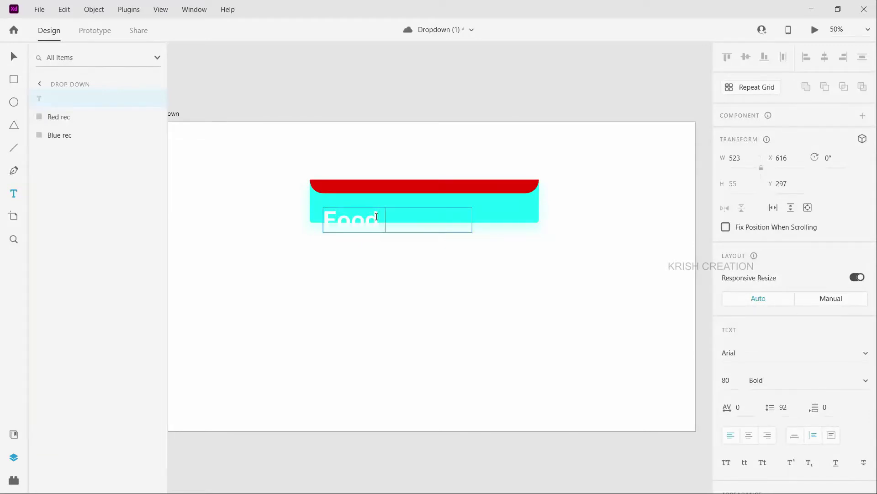
pyautogui.write(' Menui')
pyautogui.press('BackSpace')
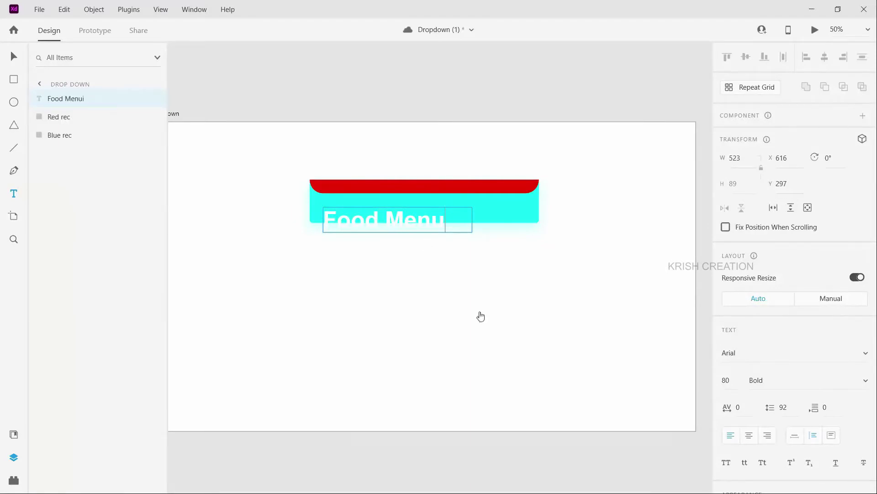
pyautogui.press('Escape')
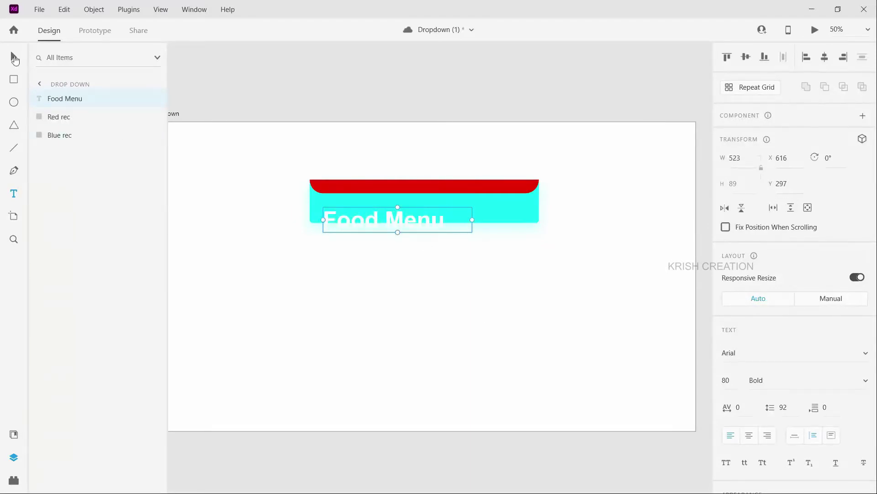
# Move the Food Menu text up onto the cyan bar at about X 710, Y 232.
pyautogui.moveTo(393, 218); pyautogui.dragTo(421, 200)
pyautogui.scroll(-2, 799, 417)
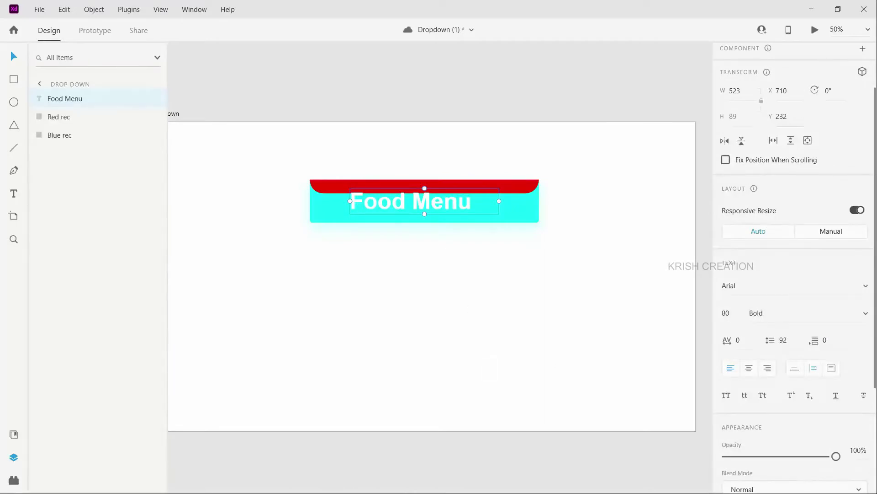
pyautogui.click(512, 327)
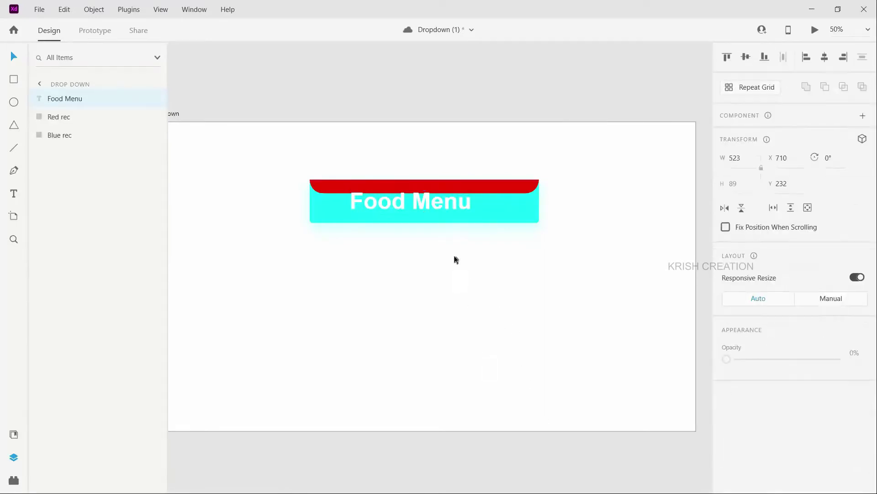
# Fill the Food Menu text with black #000000, narrow its box to about 430 and centre it on the bar at X 756.
pyautogui.click(486, 231)
pyautogui.scroll(-5, 763, 374)
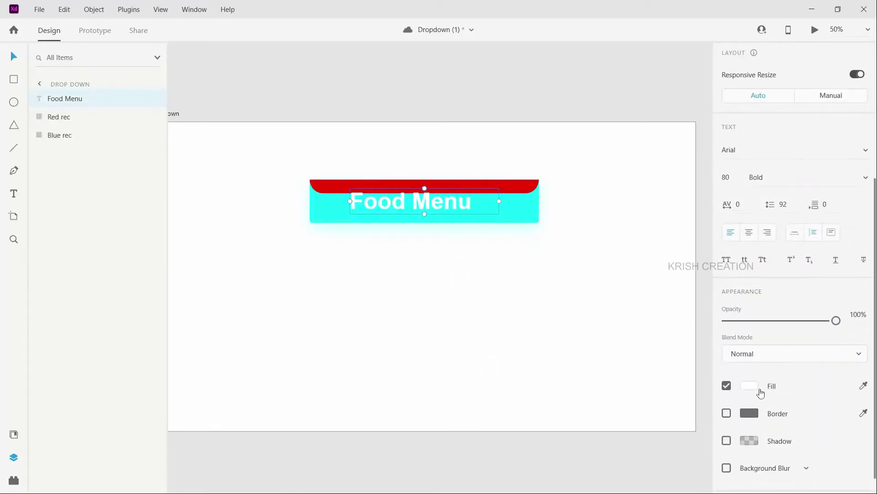
pyautogui.click(750, 385)
pyautogui.click(709, 445)
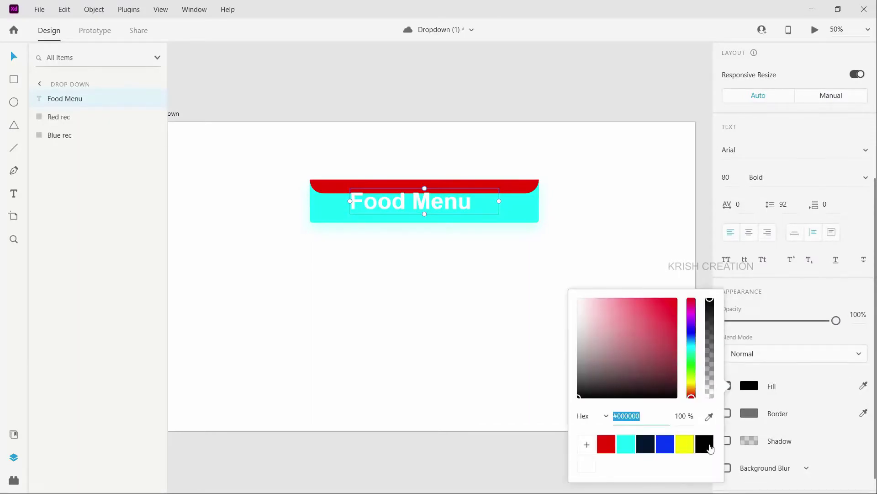
pyautogui.click(456, 284)
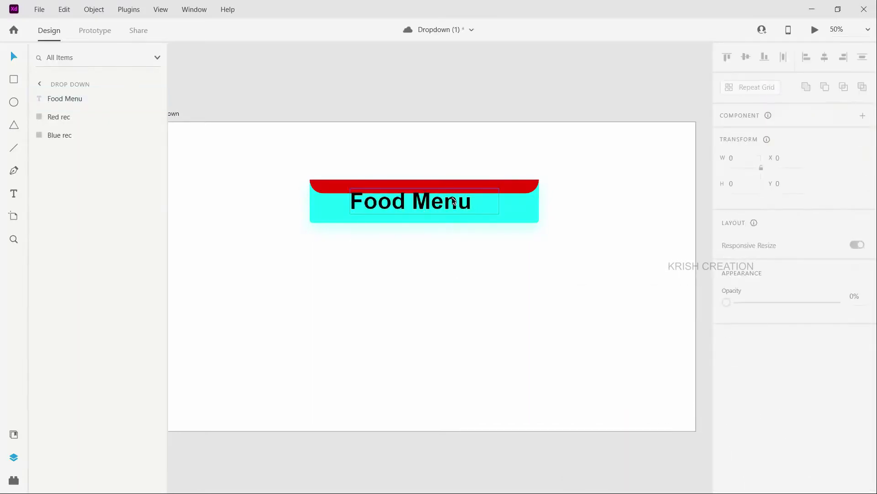
pyautogui.moveTo(454, 200)
pyautogui.mouseDown()
pyautogui.moveTo(455, 208)
pyautogui.moveTo(479, 207)
pyautogui.moveTo(443, 207)
pyautogui.mouseUp()
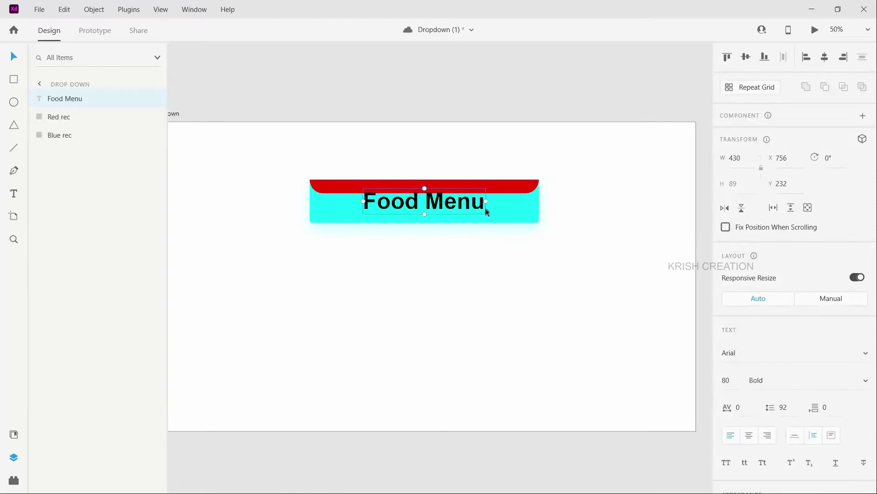
pyautogui.click(475, 298)
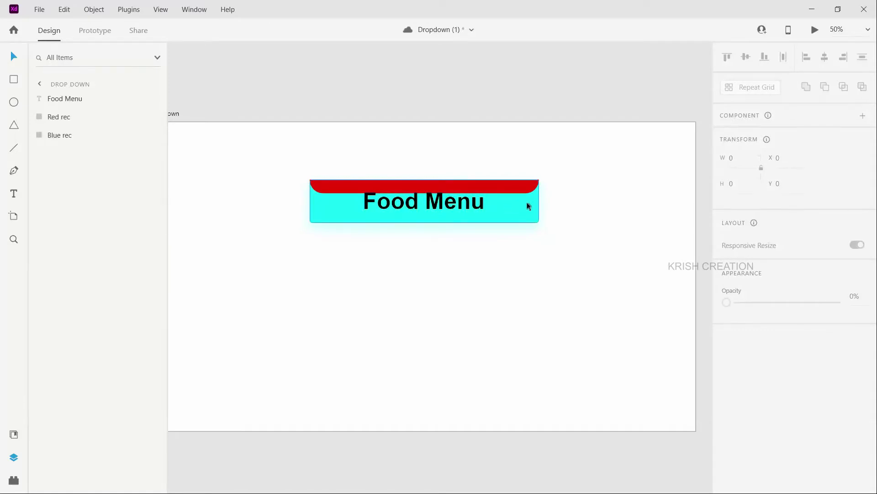
# Draw a small triangle on the cyan bar beside the Food Menu text at about X 1268, Y 260, and size it 25 by 25.
pyautogui.click(13, 126)
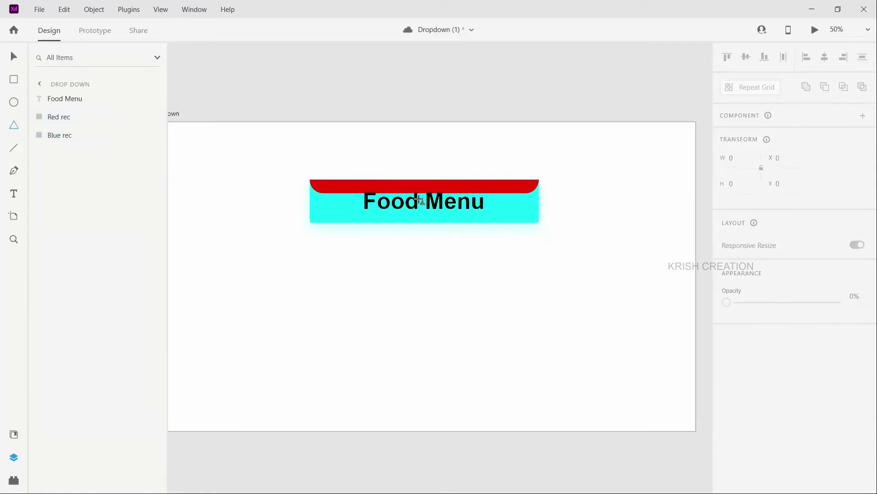
pyautogui.moveTo(525, 194); pyautogui.dragTo(510, 209)
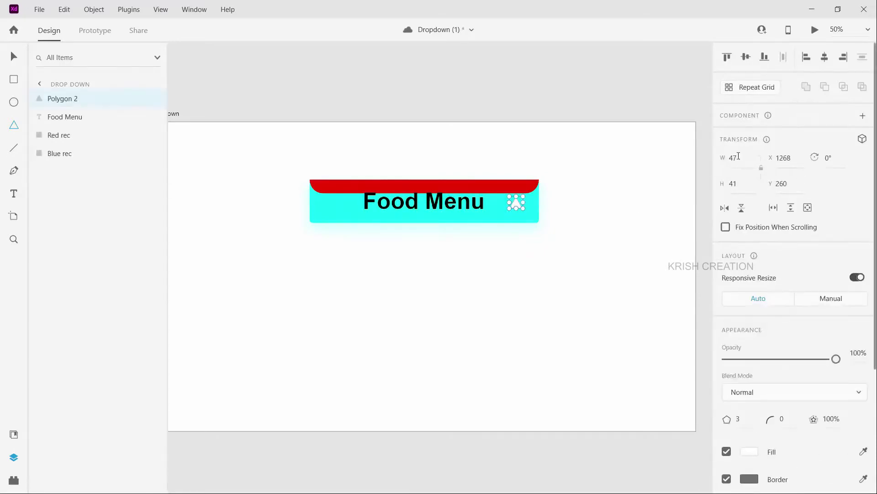
pyautogui.click(736, 158)
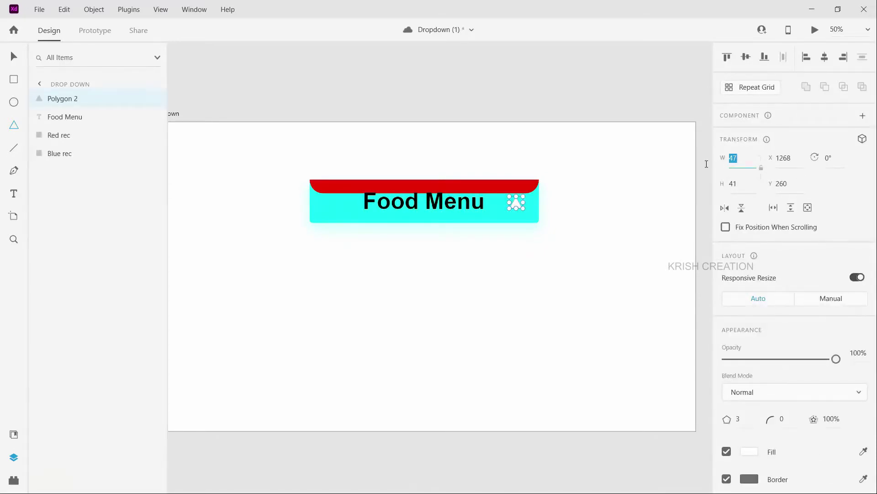
pyautogui.write('2')
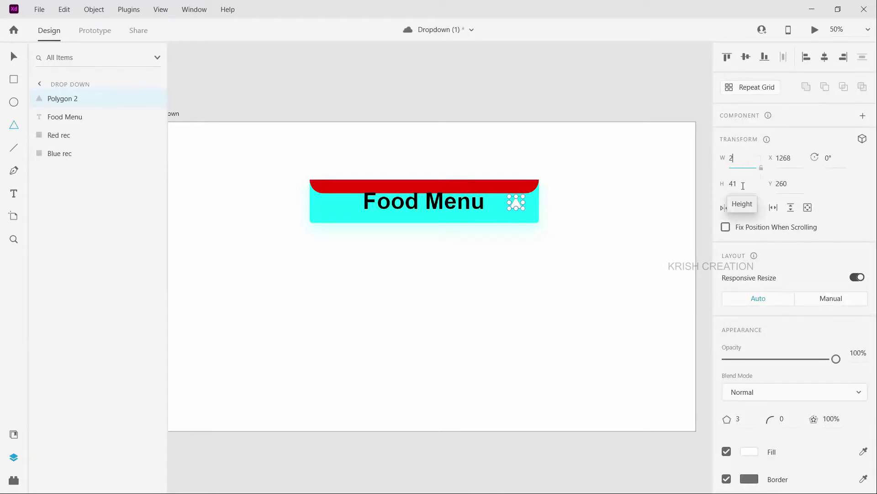
pyautogui.write('05')
pyautogui.press('Return')
pyautogui.click(724, 184)
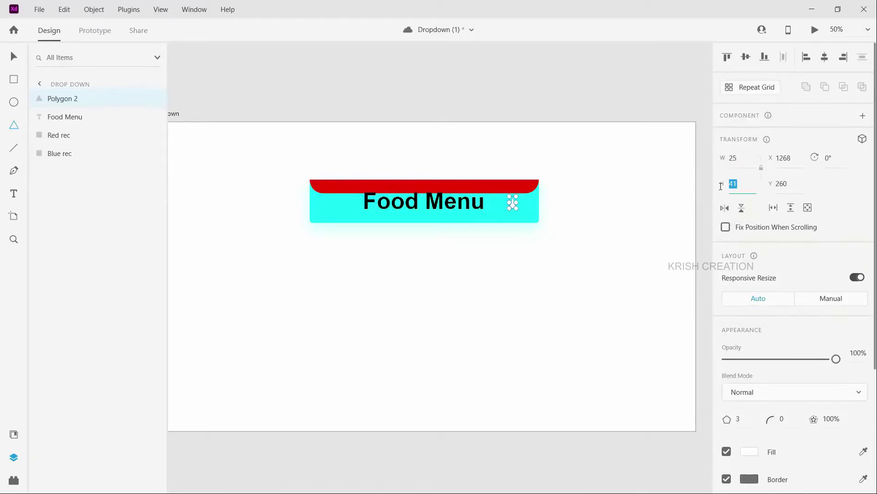
pyautogui.write('25')
pyautogui.press('Return')
# Set both the width and the height of the triangle to 30.
pyautogui.click(723, 163)
pyautogui.click(722, 164)
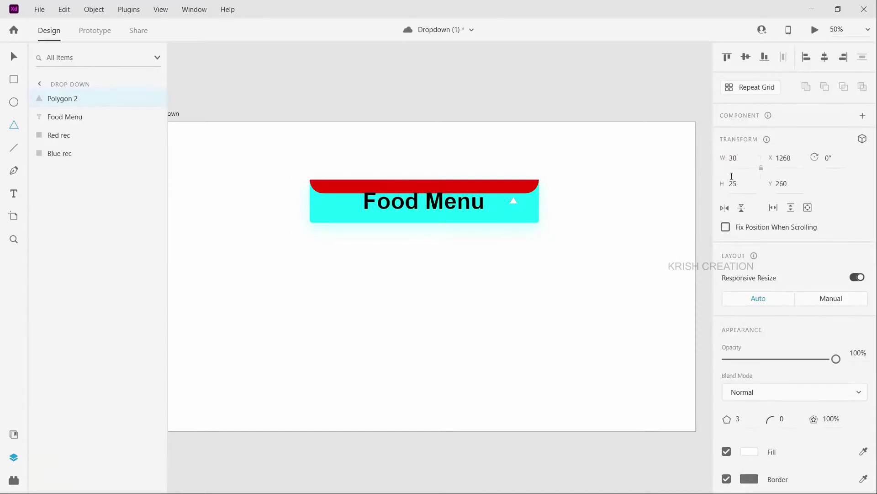
pyautogui.click(721, 188)
pyautogui.write('30')
pyautogui.press('Return')
# Round the triangle's corners with a corner radius of 3.
pyautogui.scroll(-1, 734, 281)
pyautogui.scroll(-3, 733, 281)
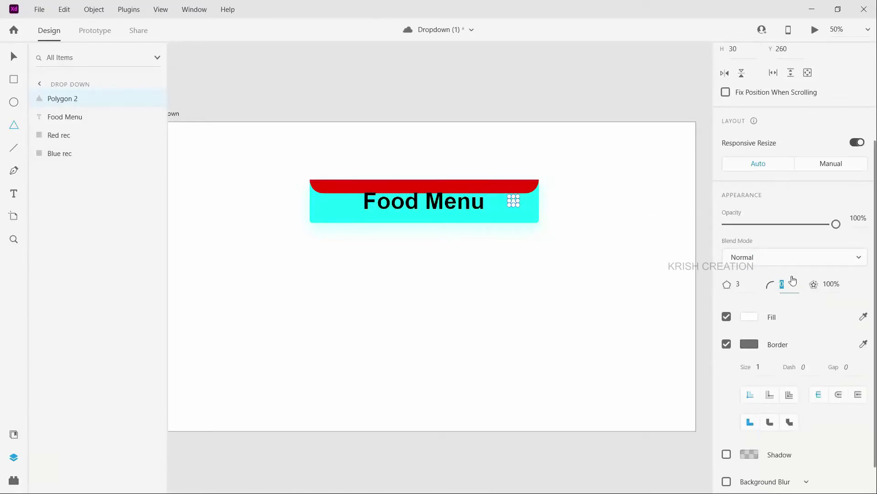
pyautogui.press('Return')
# Fill the triangle with black #000000 and turn off its border.
pyautogui.click(747, 319)
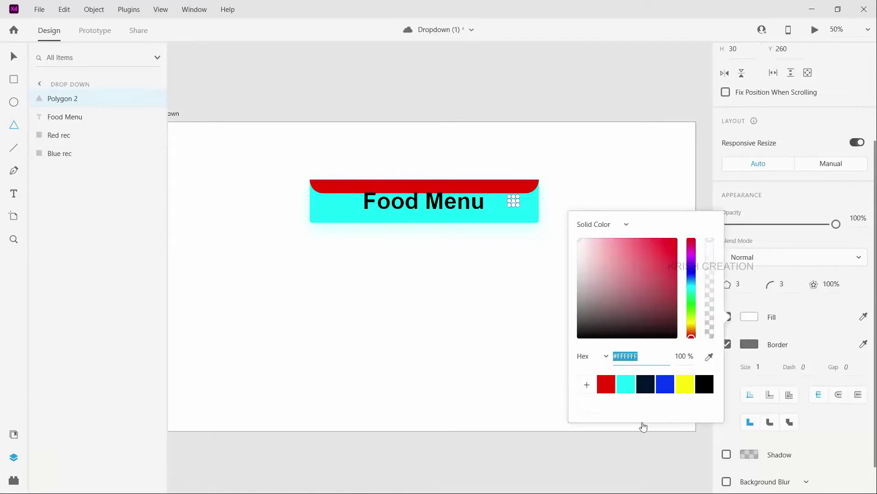
pyautogui.click(704, 383)
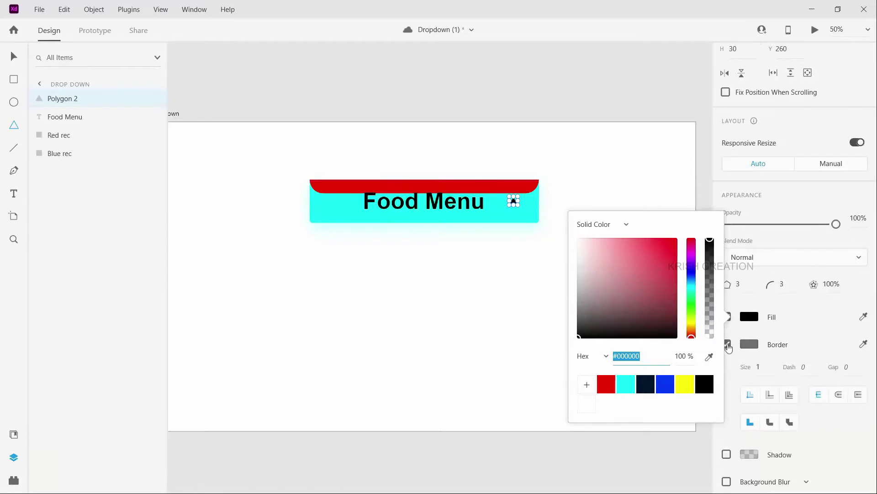
pyautogui.click(470, 320)
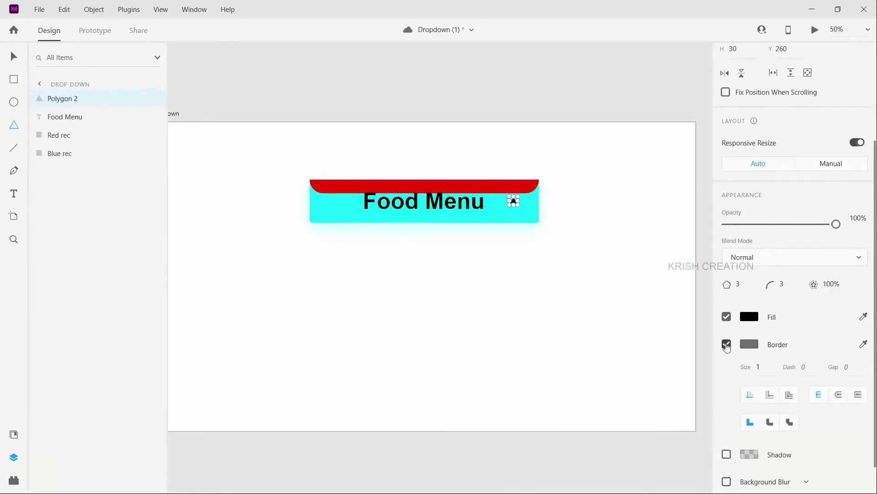
pyautogui.click(727, 344)
# Give the triangle a shadow with a Y offset of 5 and a blur of 5.
pyautogui.click(727, 418)
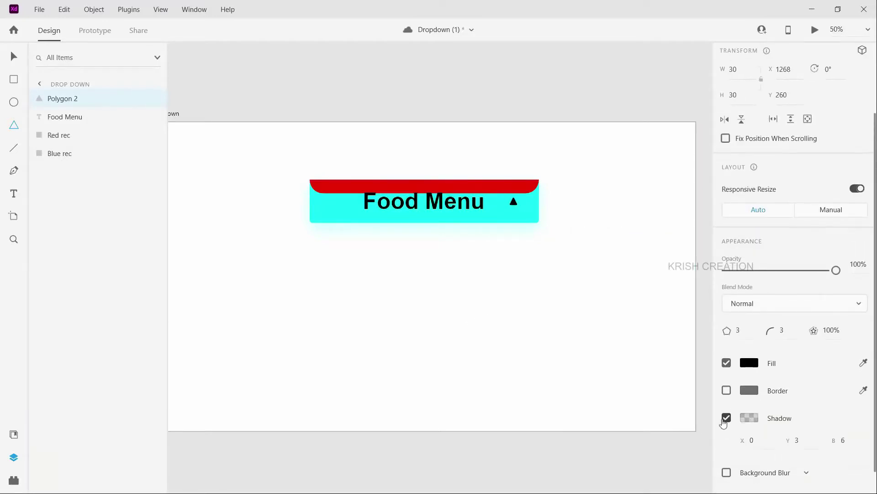
pyautogui.scroll(-1, 842, 441)
pyautogui.click(785, 415)
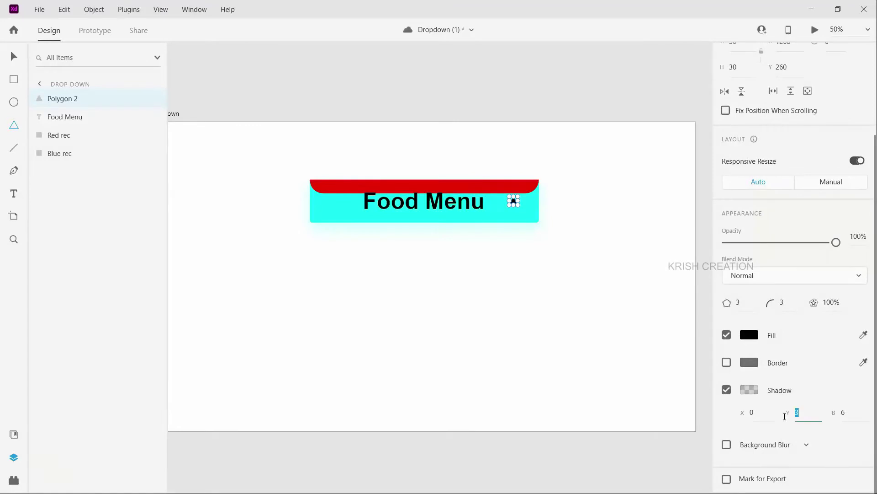
pyautogui.write('5')
pyautogui.click(844, 415)
pyautogui.write('5')
# Rotate the black triangle by 180° so that it points downward.
pyautogui.click(14, 56)
pyautogui.scroll(3, 556, 241)
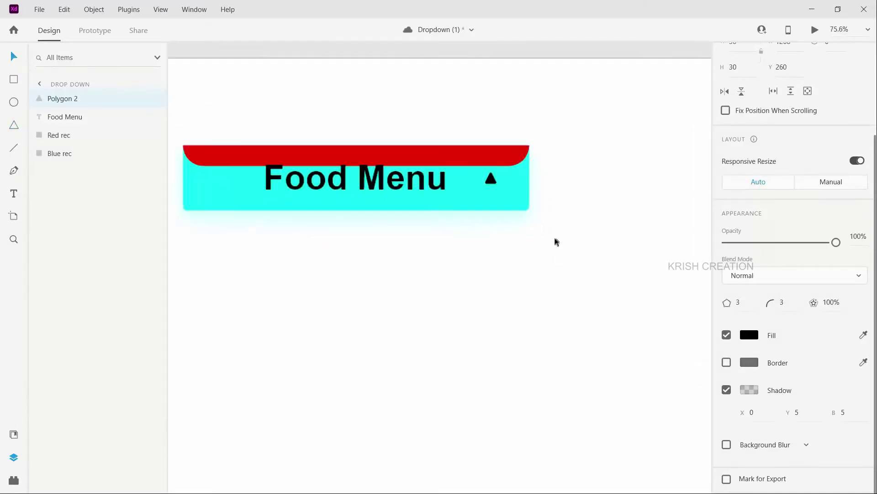
pyautogui.scroll(1, 557, 241)
pyautogui.click(486, 175)
pyautogui.press('Escape')
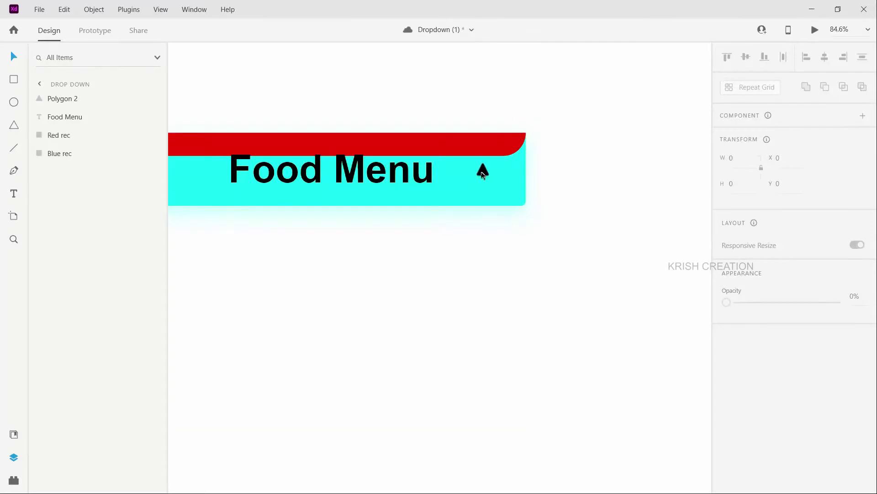
pyautogui.click(483, 173)
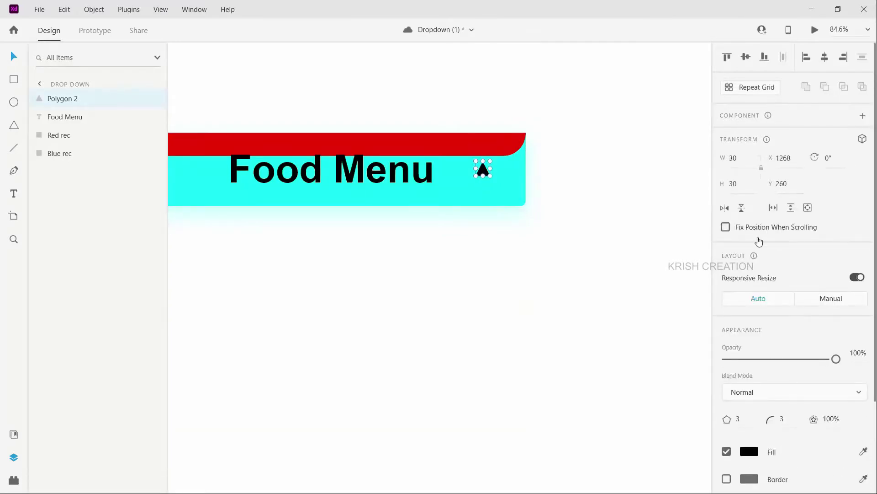
pyautogui.click(841, 158)
pyautogui.write('18')
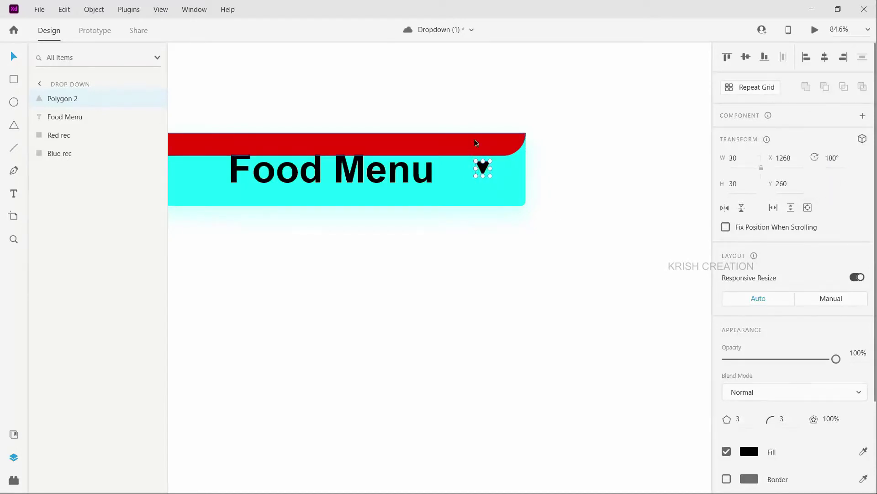
pyautogui.hscroll(-3, 364, 243)
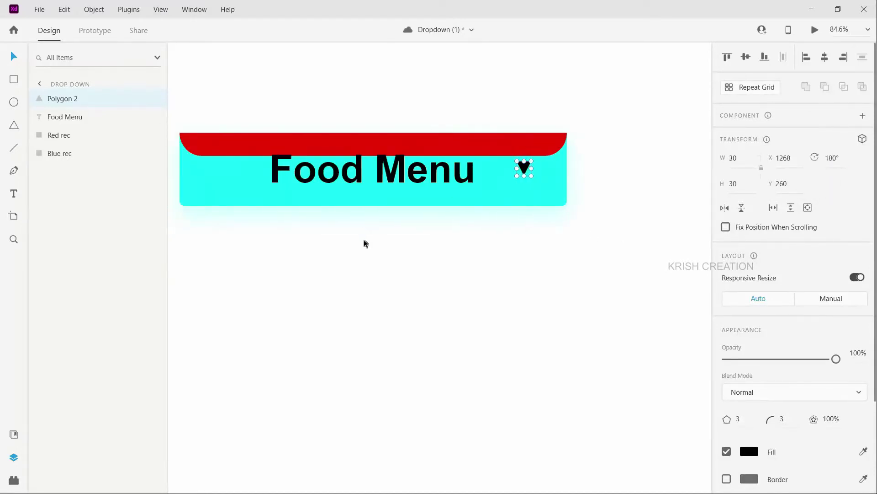
# Add the text "Dosa" below the header bar in a text box about 204 wide, centred under the bar.
pyautogui.scroll(-2, 350, 228)
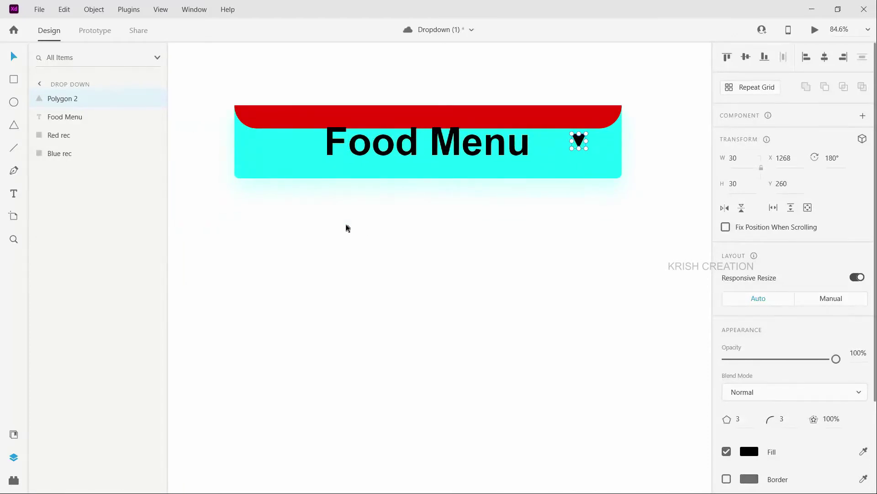
pyautogui.scroll(1, 349, 228)
pyautogui.scroll(-1, 349, 228)
pyautogui.scroll(1, 399, 218)
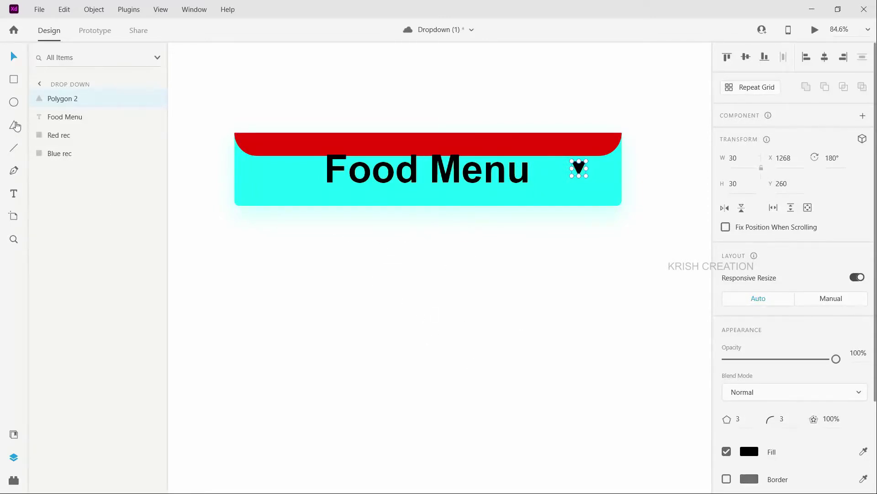
pyautogui.click(14, 193)
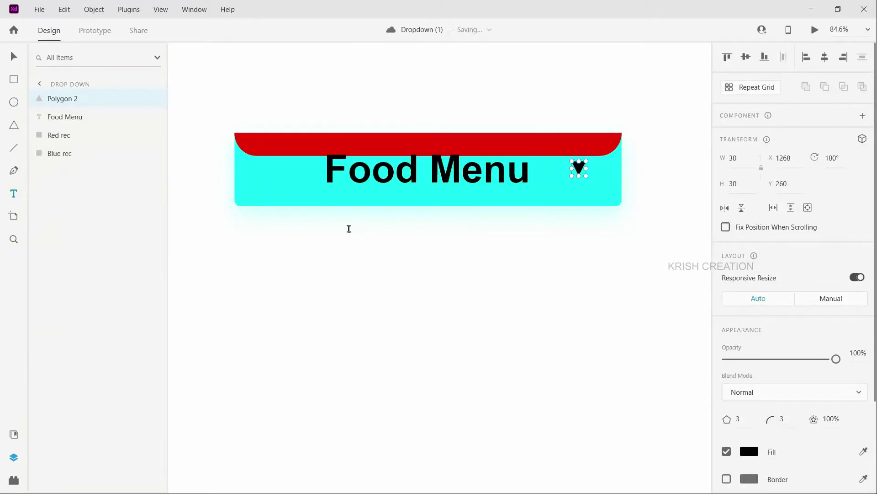
pyautogui.moveTo(330, 230); pyautogui.dragTo(560, 274)
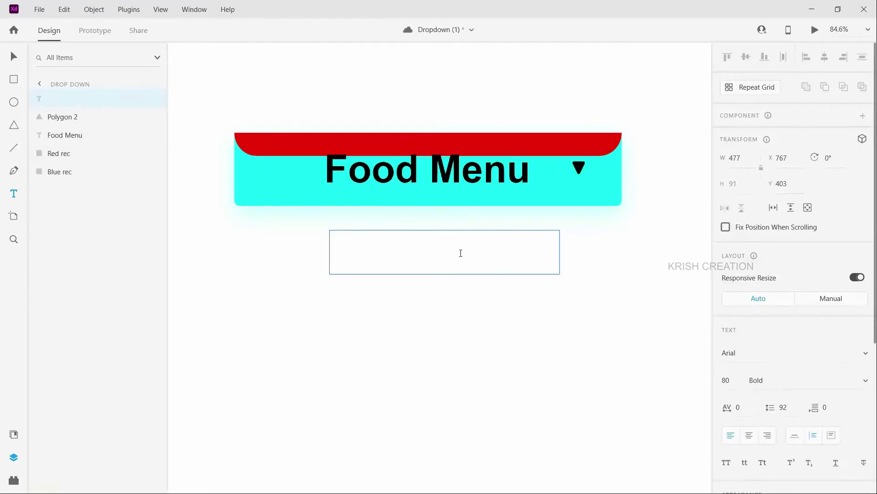
pyautogui.write('Doa')
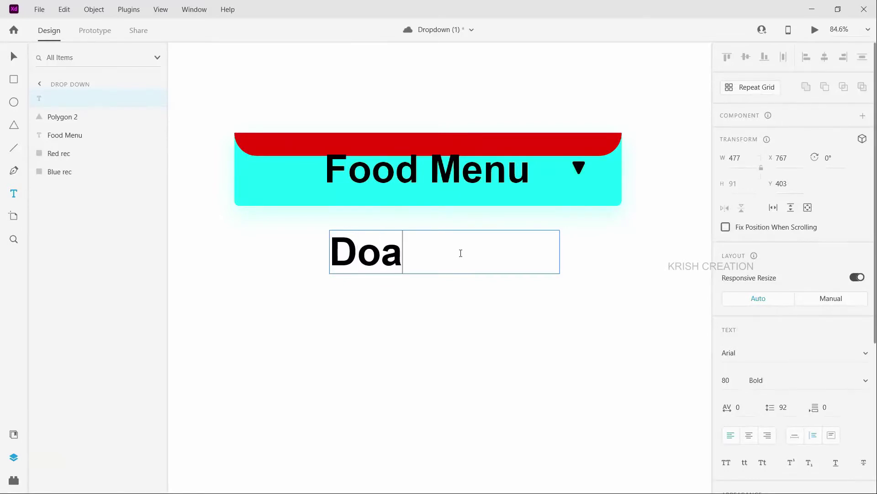
pyautogui.press('BackSpace')
pyautogui.write('sa')
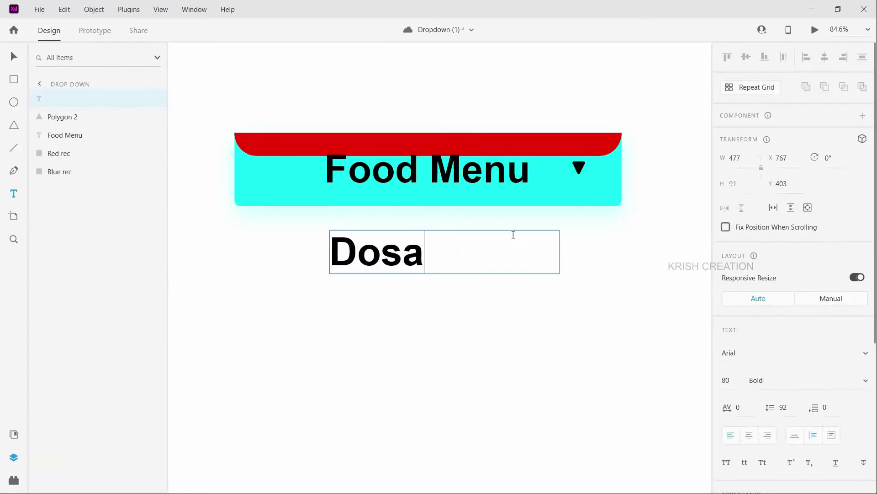
pyautogui.press('Escape')
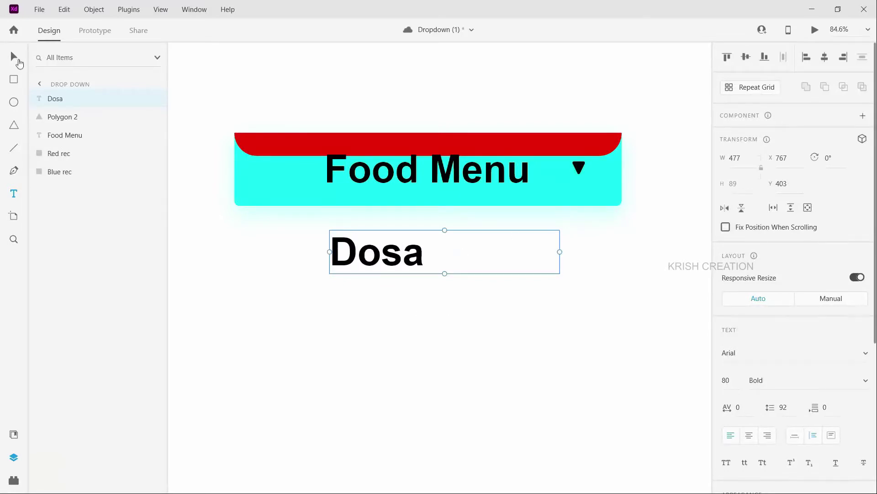
pyautogui.click(14, 57)
pyautogui.moveTo(562, 250); pyautogui.dragTo(437, 243)
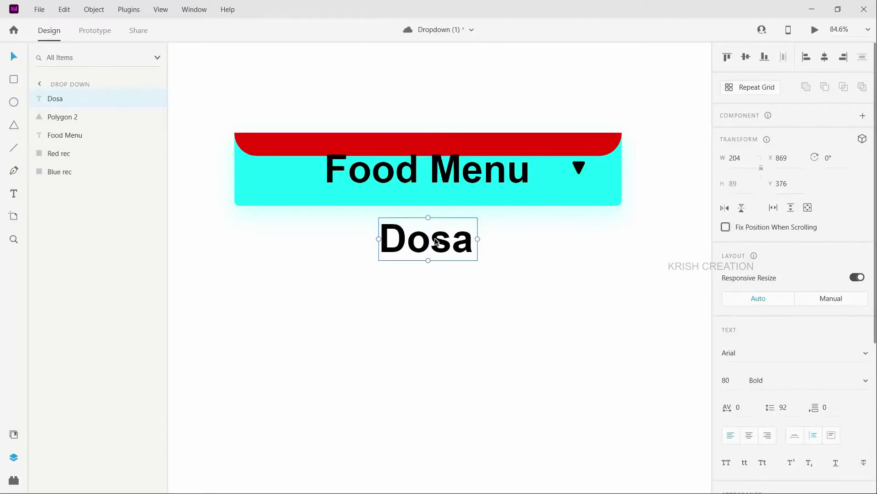
# Set the Dosa text to Regular weight at size 50 and narrow its text box to about 120 wide.
pyautogui.scroll(-3, 809, 353)
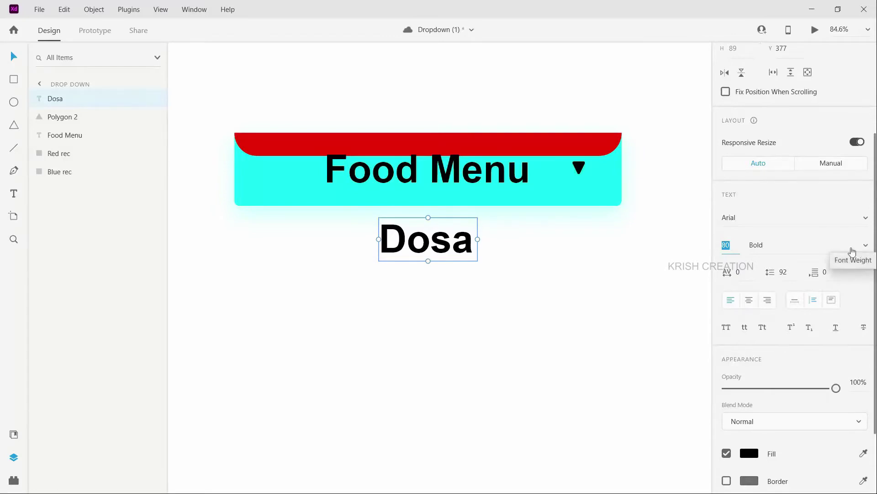
pyautogui.click(802, 249)
pyautogui.click(774, 154)
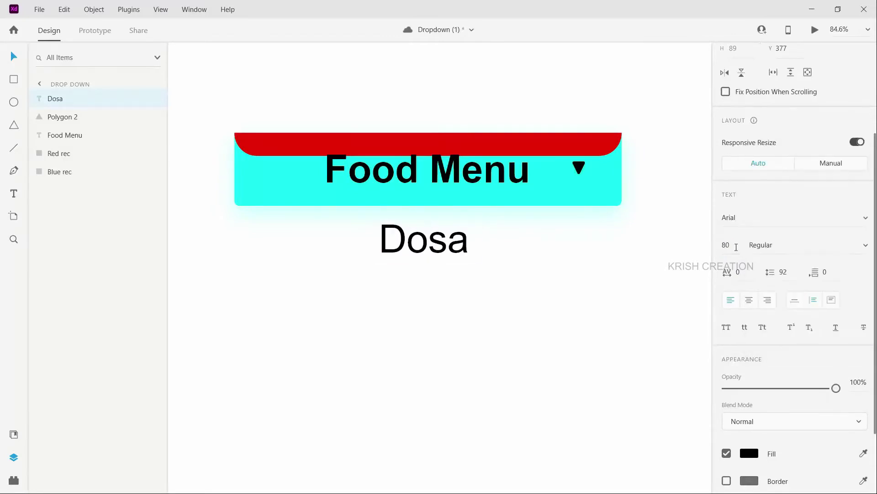
pyautogui.click(736, 248)
pyautogui.write('50')
pyautogui.press('Return')
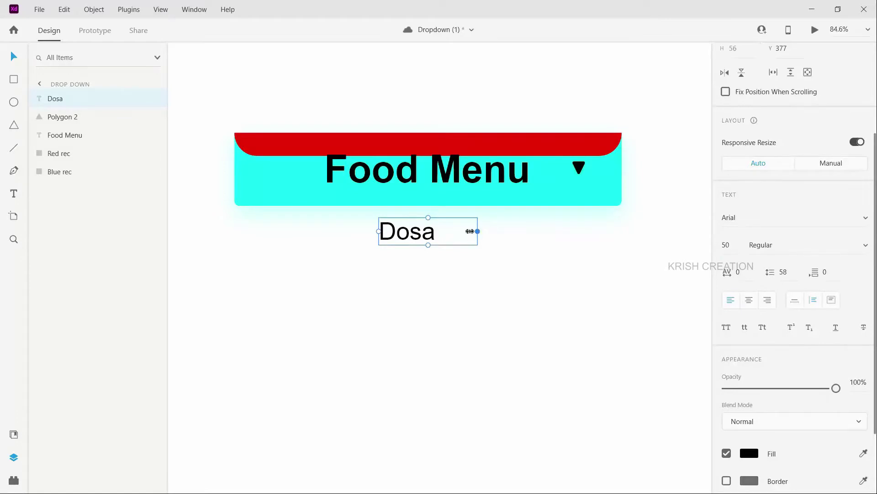
pyautogui.moveTo(469, 231); pyautogui.dragTo(435, 236)
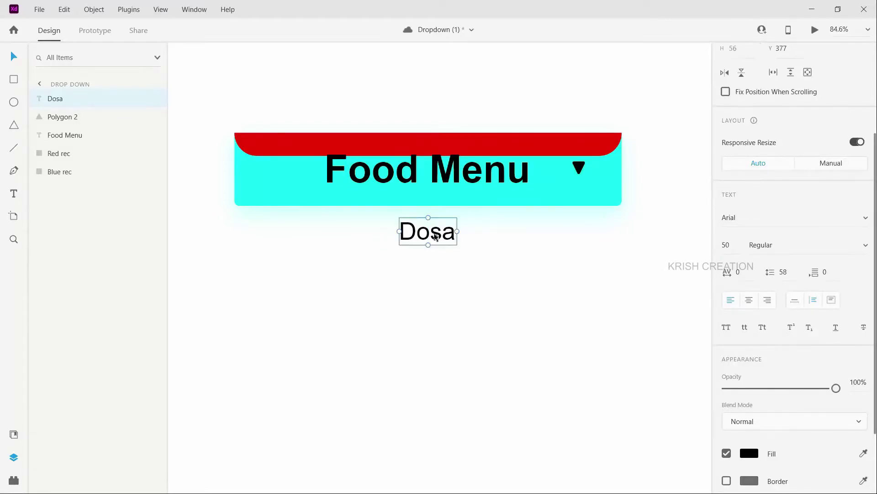
# Move the Dosa text straight down to a Y position of 484.
pyautogui.press('Down')
pyautogui.press('Down')
pyautogui.press('Down')
pyautogui.press('Down')
pyautogui.press('Down')
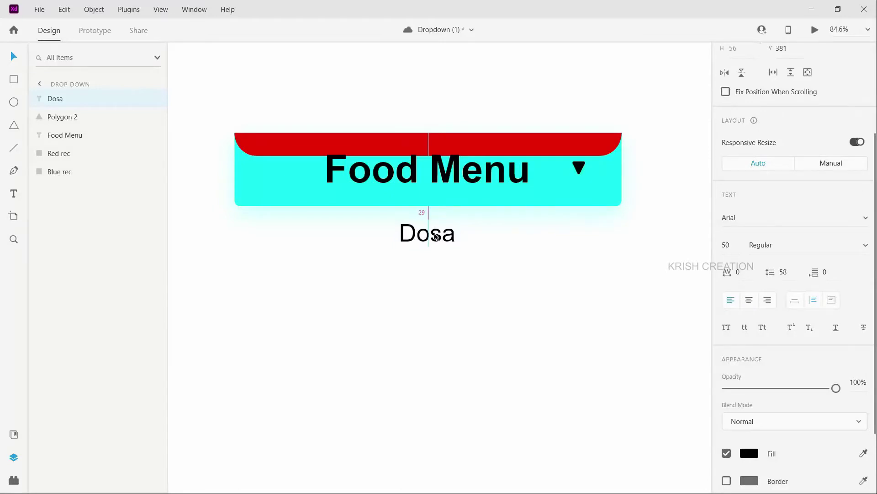
pyautogui.hotkey('shift', 'Down')
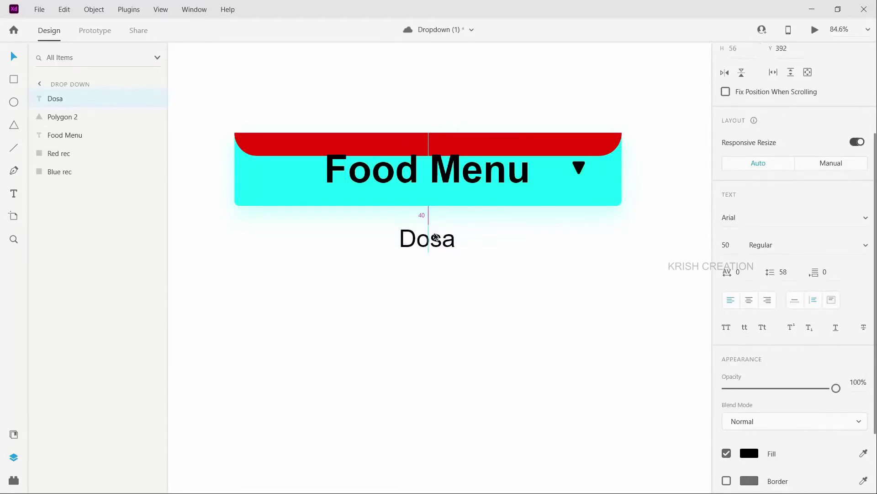
pyautogui.hotkey('shift', 'Down')
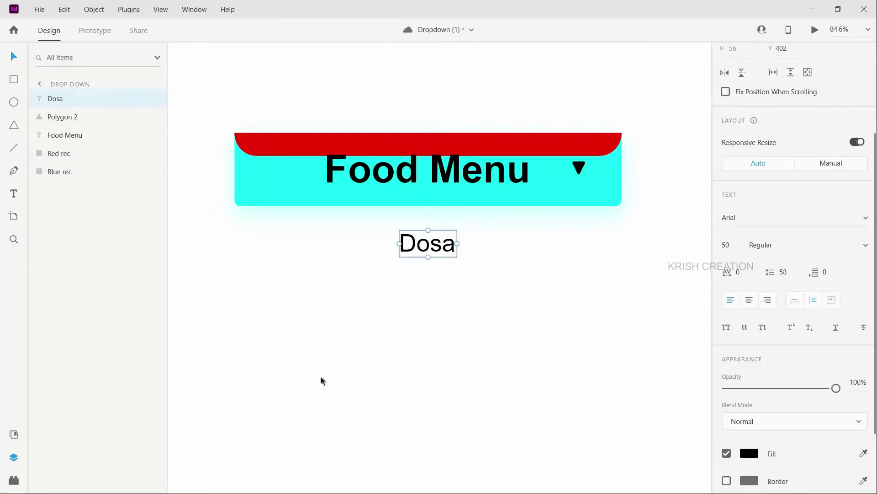
pyautogui.hotkey('shift', 'Down')
pyautogui.hotkey('shift', 'Down')
pyautogui.hotkey('shift', 'Down')
pyautogui.hotkey('shift', 'Down')
pyautogui.hotkey('shift', 'Down')
pyautogui.hotkey('shift', 'Down')
pyautogui.hotkey('shift', 'Down')
pyautogui.hotkey('shift', 'Down')
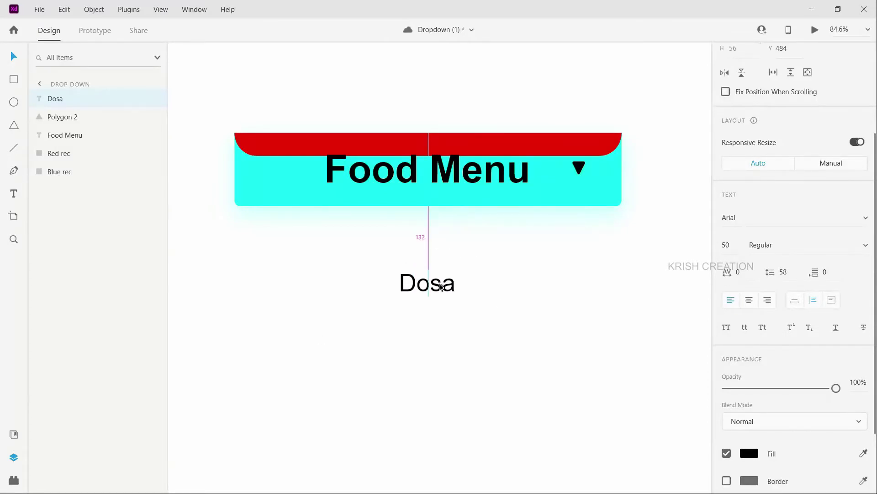
# Hide the layers list and move the Dosa text up to Y 402, leaving 50 px below the header bar.
pyautogui.hotkey('ctrl', 'y')
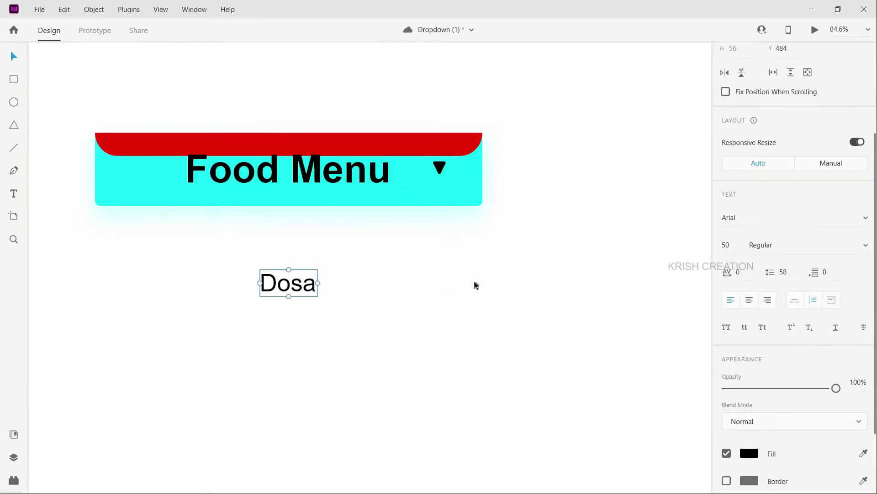
pyautogui.moveTo(288, 287); pyautogui.dragTo(323, 283)
pyautogui.hotkey('shift', 'Up')
pyautogui.hotkey('shift', 'Up')
pyautogui.hotkey('shift', 'Up')
pyautogui.hotkey('shift', 'Up')
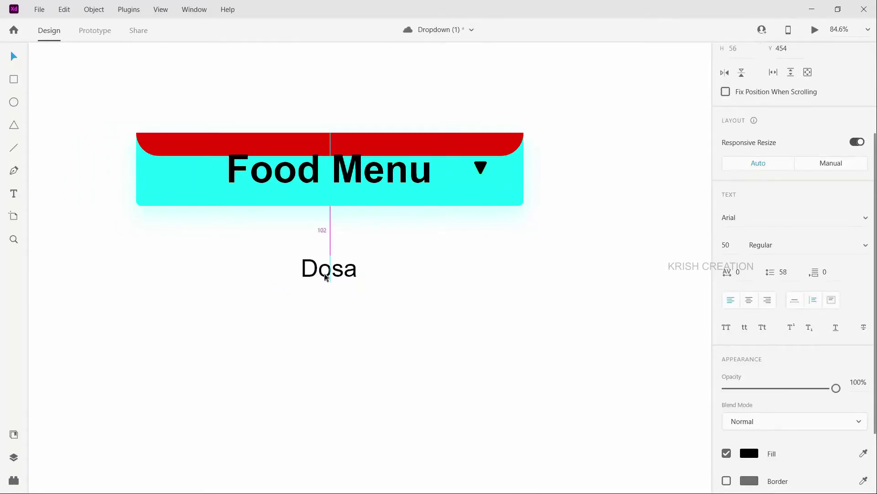
pyautogui.hotkey('shift', 'Up')
pyautogui.hotkey('shift', 'Up')
pyautogui.hotkey('shift', 'Up')
pyautogui.hotkey('shift', 'Up')
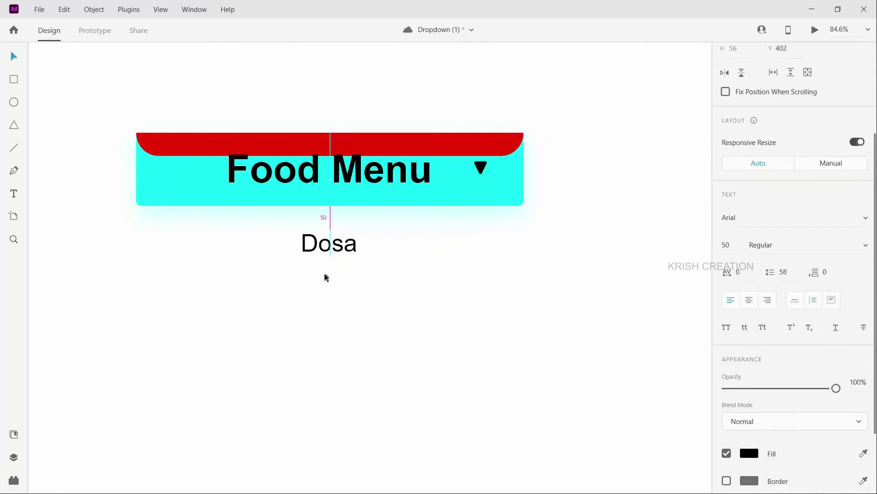
# Duplicate the Dosa text four times in a left-aligned column below it, with 50 px gaps and the last copy at Y 826.
pyautogui.click(325, 276)
pyautogui.click(352, 243)
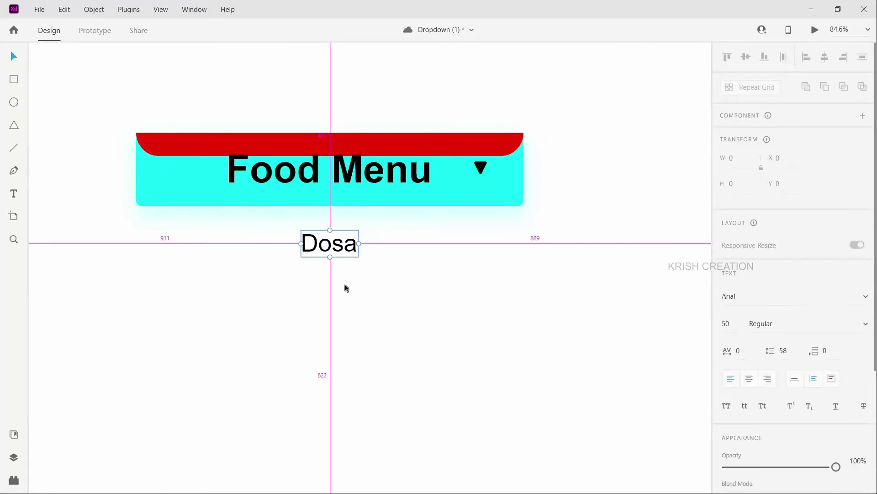
pyautogui.press('Return')
pyautogui.press('Escape')
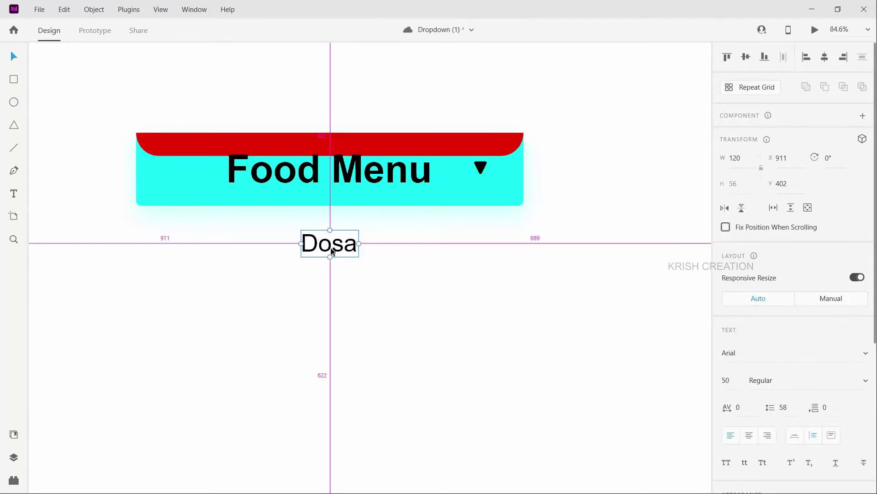
pyautogui.press('Return')
pyautogui.press('Escape')
pyautogui.moveTo(325, 247); pyautogui.dragTo(319, 432)
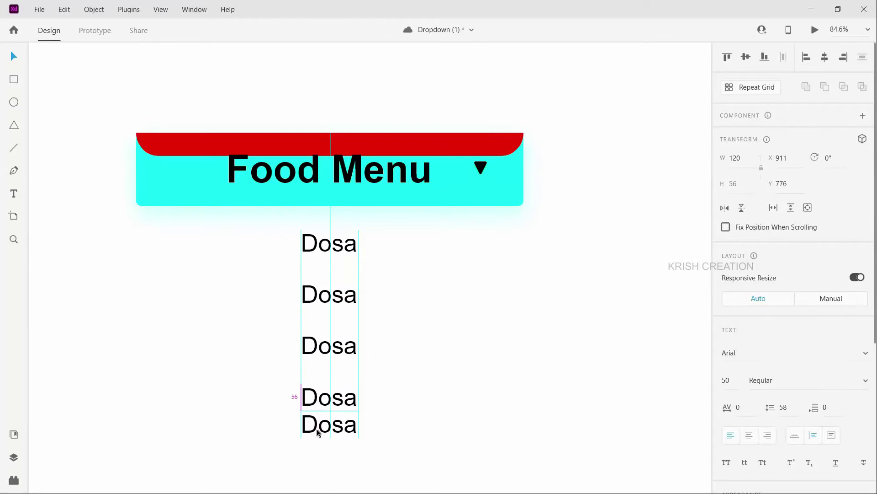
pyautogui.moveTo(315, 445); pyautogui.dragTo(313, 453)
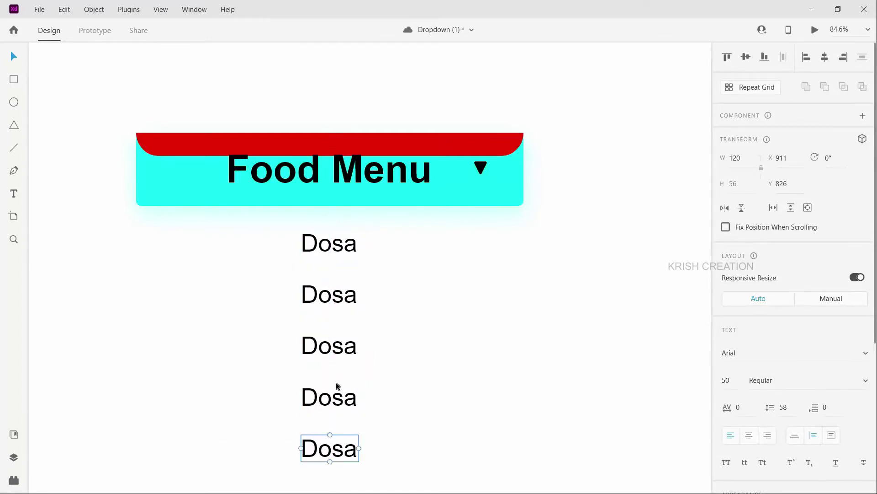
# Replace the second Dosa entry with "Parotta" and widen its text box so the word fits on one line.
pyautogui.click(326, 297)
pyautogui.doubleClick(326, 297)
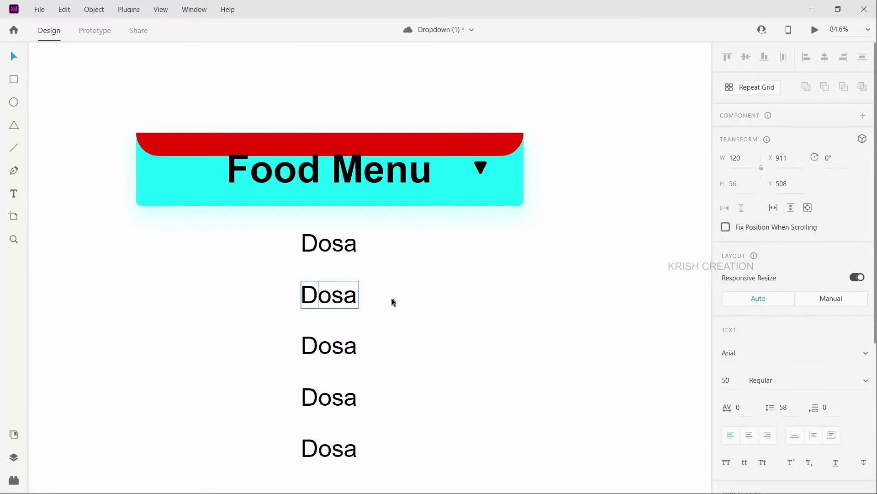
pyautogui.doubleClick(340, 299)
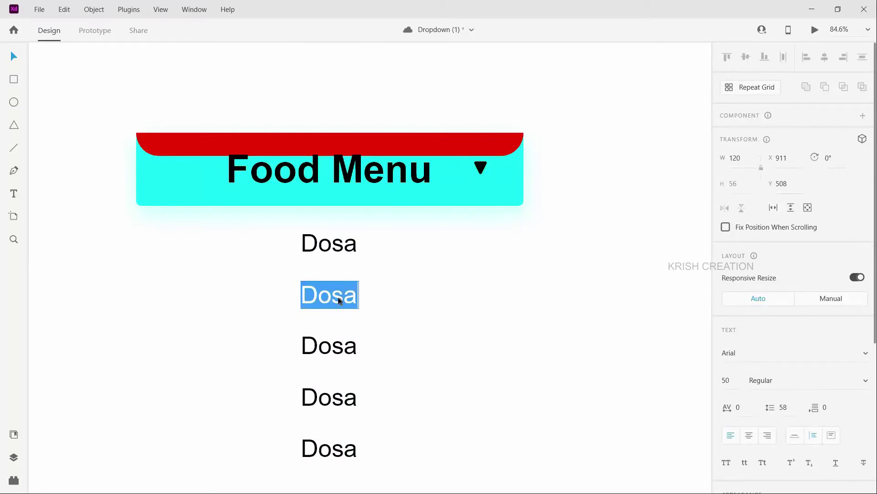
pyautogui.write('Parotta')
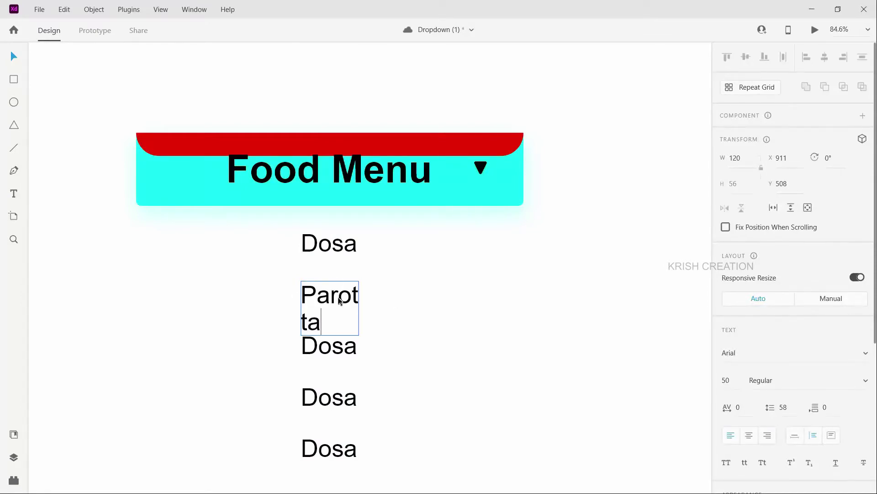
pyautogui.click(332, 351)
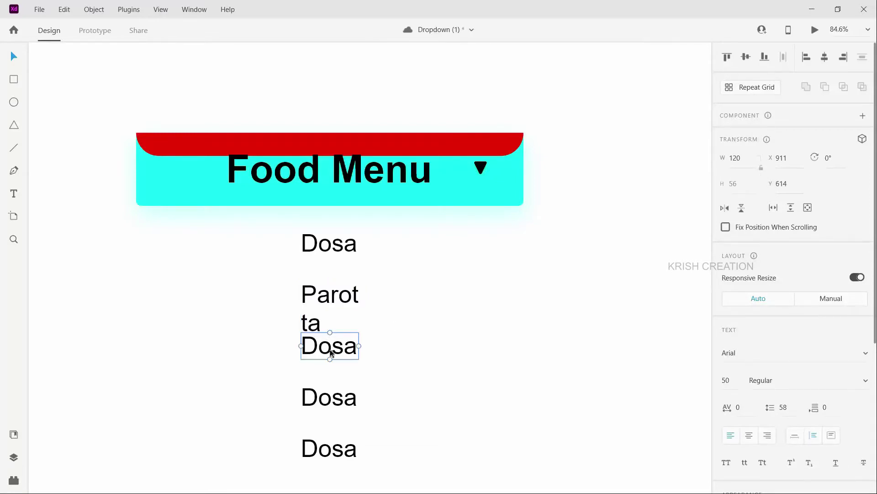
pyautogui.click(340, 294)
pyautogui.moveTo(376, 305); pyautogui.dragTo(379, 300)
# Replace the third Dosa entry with "Chappathi" and widen its text box to about 244 so it fits on one line.
pyautogui.click(339, 351)
pyautogui.doubleClick(338, 350)
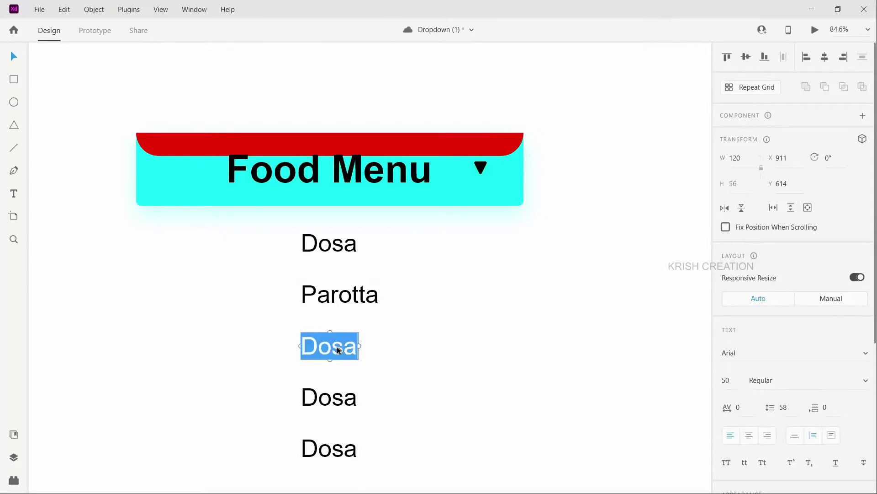
pyautogui.click(338, 350)
pyautogui.doubleClick(339, 351)
pyautogui.write('Chapp')
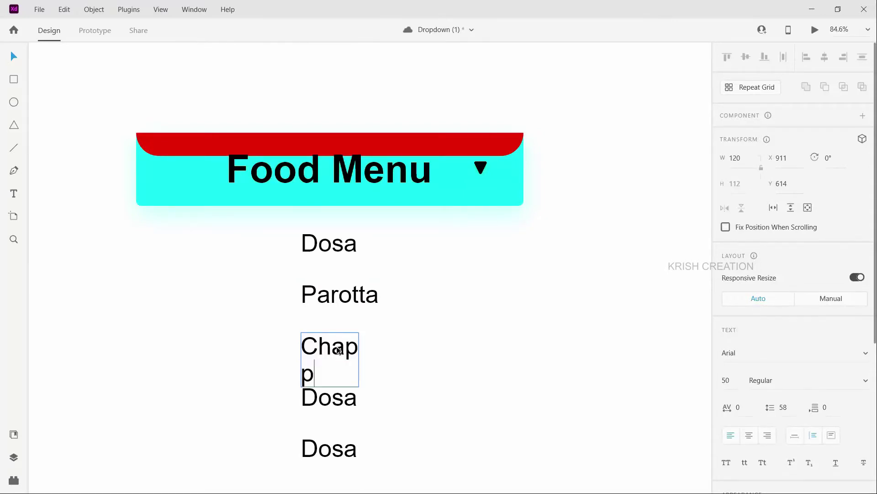
pyautogui.write('athi')
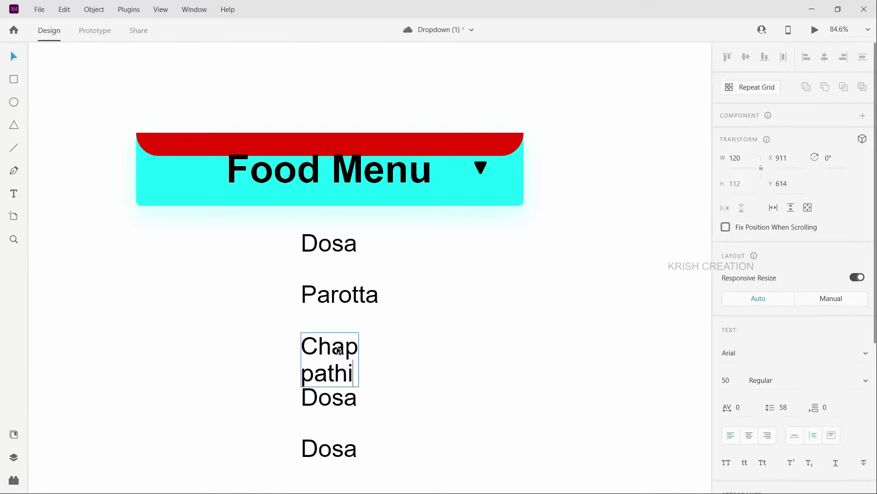
pyautogui.press('Escape')
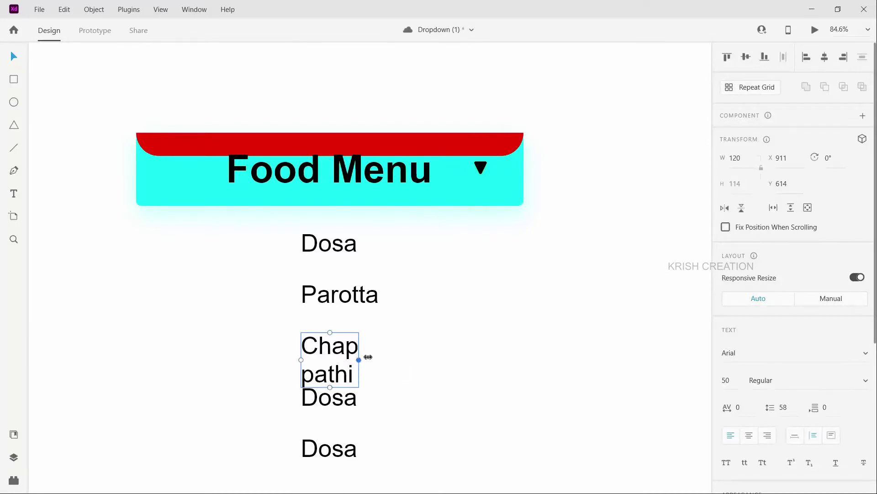
pyautogui.moveTo(368, 357); pyautogui.dragTo(420, 343)
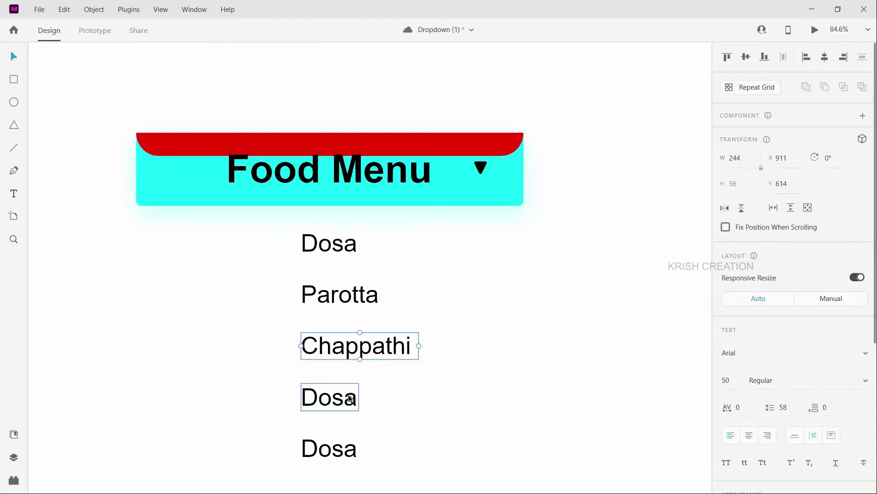
# Replace the fourth Dosa entry with "Brizani" and widen its text box to about 164 so it fits on one line.
pyautogui.doubleClick(350, 397)
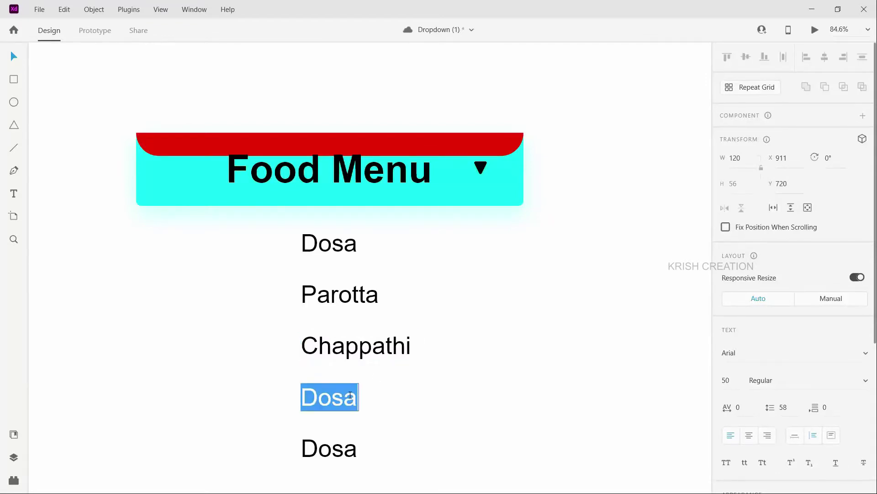
pyautogui.write('Brizani')
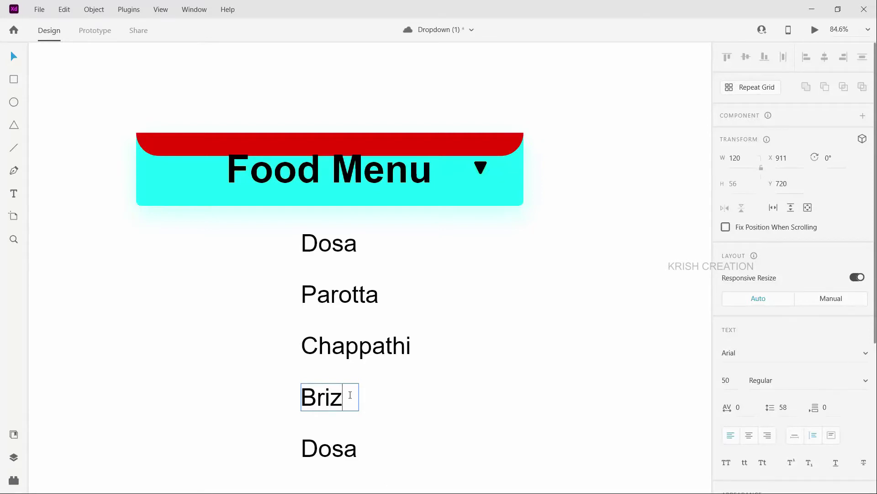
pyautogui.press('BackSpace')
pyautogui.press('BackSpace')
pyautogui.press('BackSpace')
pyautogui.press('BackSpace')
pyautogui.write('zani')
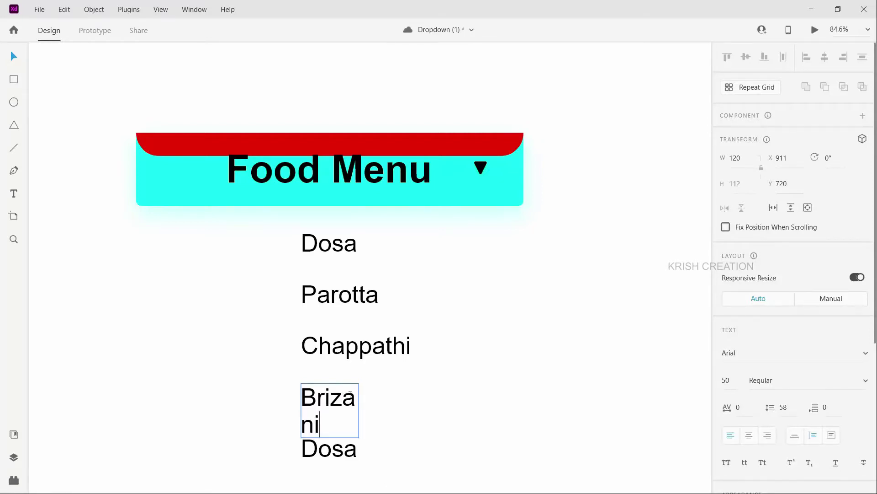
pyautogui.press('Escape')
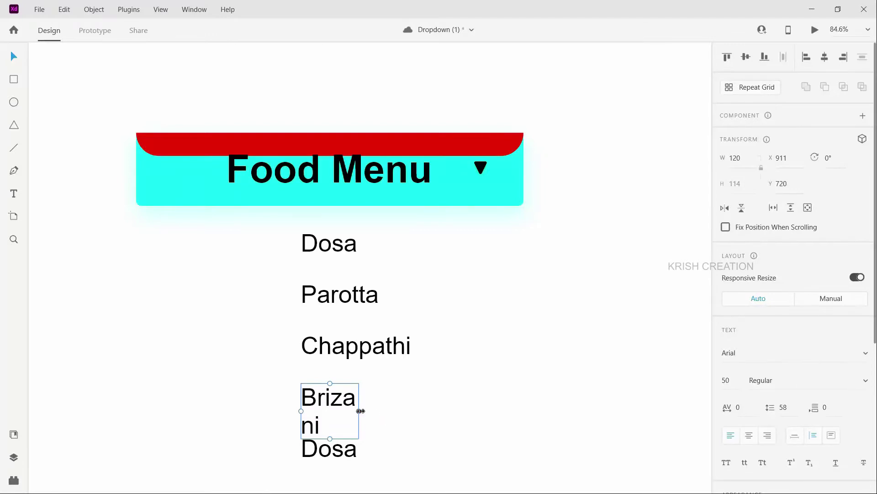
pyautogui.moveTo(360, 411); pyautogui.dragTo(380, 398)
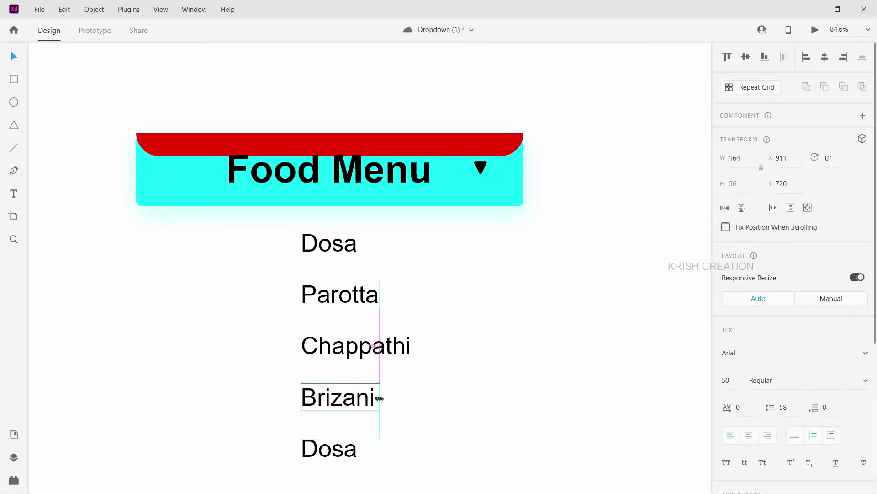
# Replace the last Dosa entry with "Noodles" and widen its text box to about 194 so it fits on one line.
pyautogui.doubleClick(336, 443)
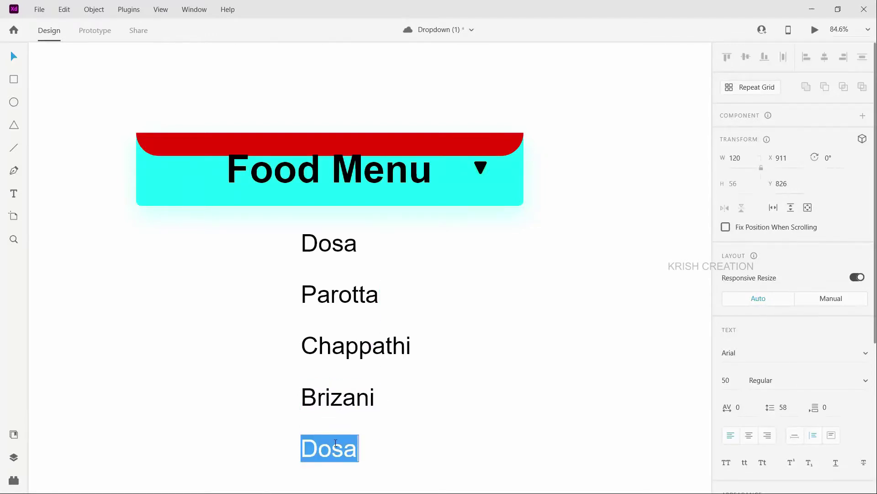
pyautogui.write('Noodles')
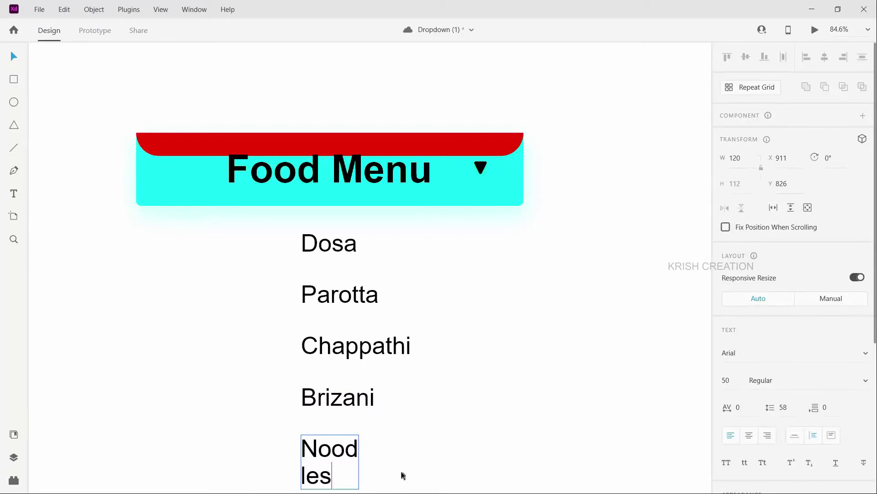
pyautogui.press('Escape')
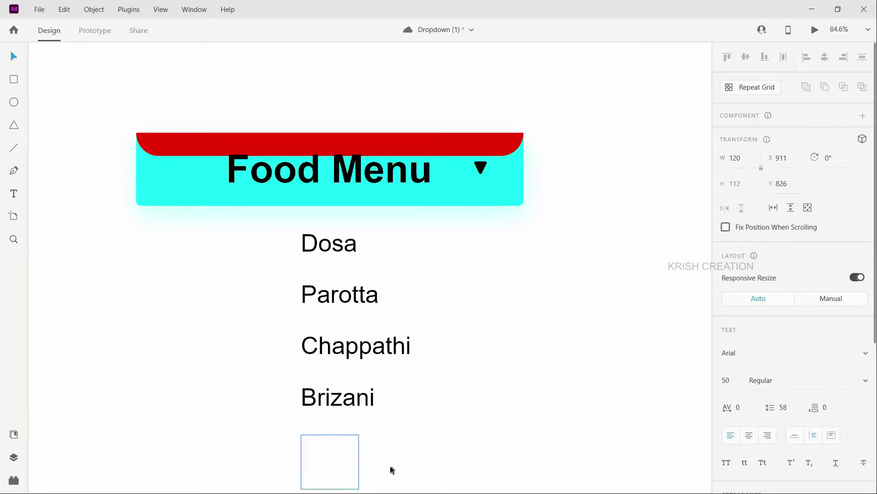
pyautogui.moveTo(358, 463); pyautogui.dragTo(395, 445)
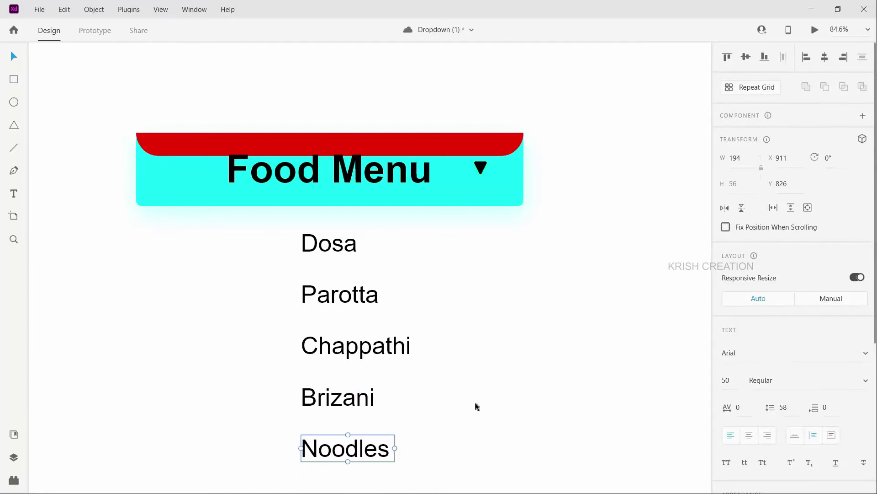
pyautogui.scroll(-1, 475, 406)
pyautogui.click(625, 390)
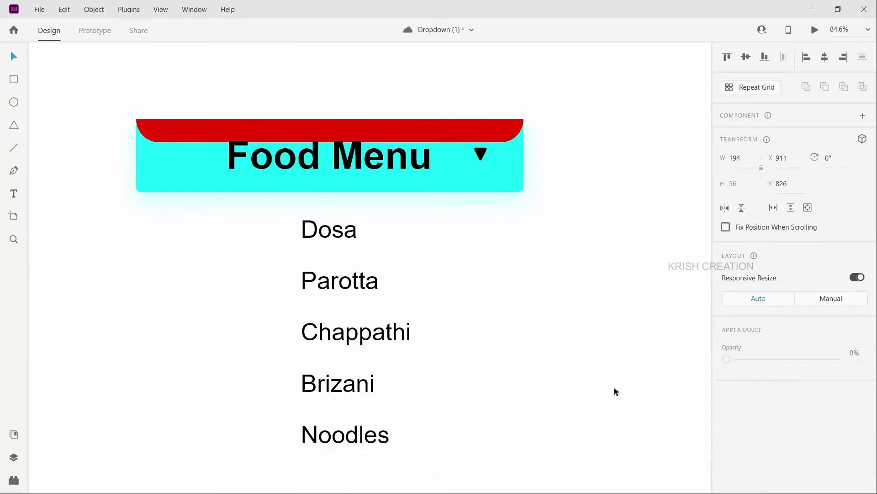
# Center the five food names horizontally beneath the Food Menu header bar.
pyautogui.click(337, 229)
pyautogui.keyDown('shift'); pyautogui.click(340, 281); pyautogui.keyUp('shift')
pyautogui.keyDown('shift'); pyautogui.click(343, 331); pyautogui.keyUp('shift')
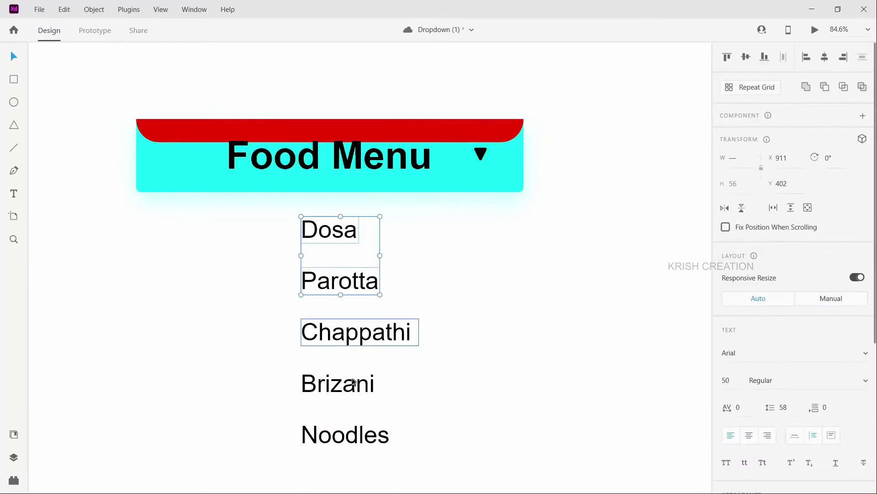
pyautogui.keyDown('shift'); pyautogui.click(354, 382); pyautogui.keyUp('shift')
pyautogui.keyDown('shift'); pyautogui.click(349, 442); pyautogui.keyUp('shift')
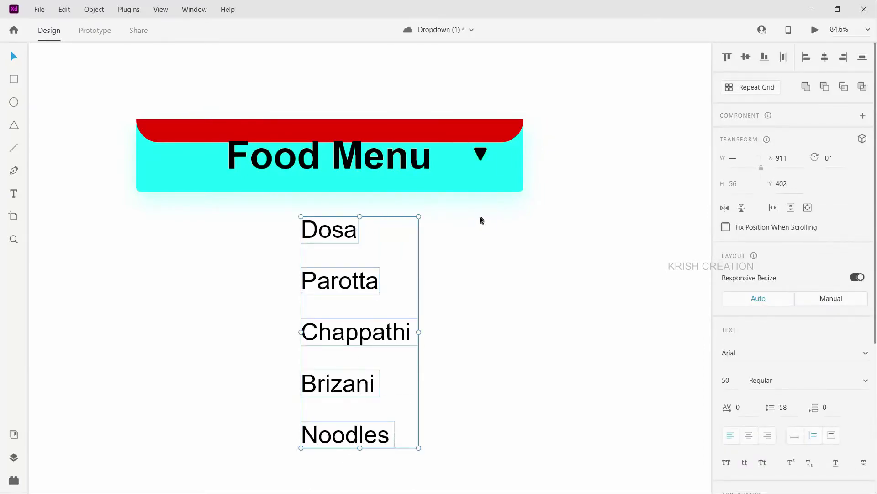
pyautogui.keyDown('shift'); pyautogui.click(455, 188); pyautogui.keyUp('shift')
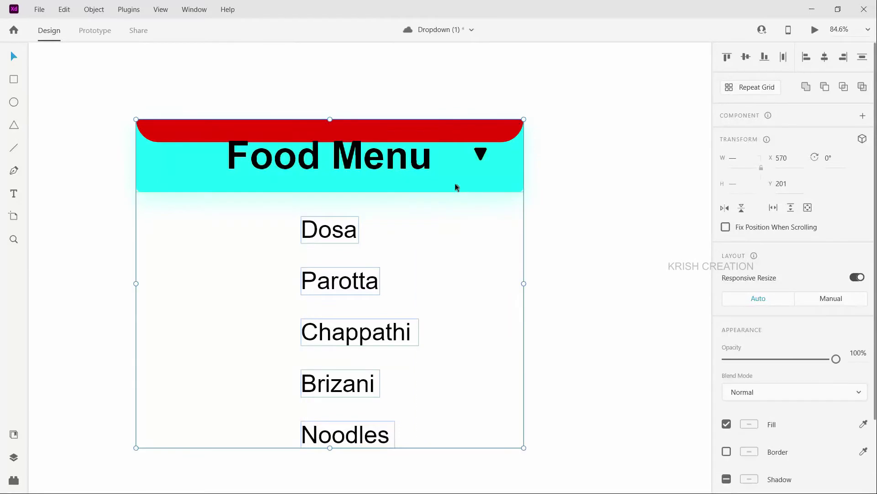
pyautogui.click(824, 57)
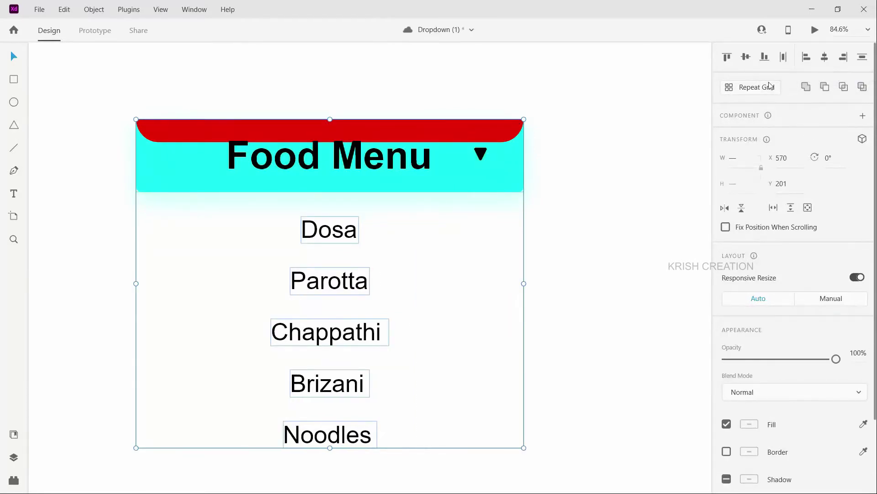
pyautogui.click(624, 346)
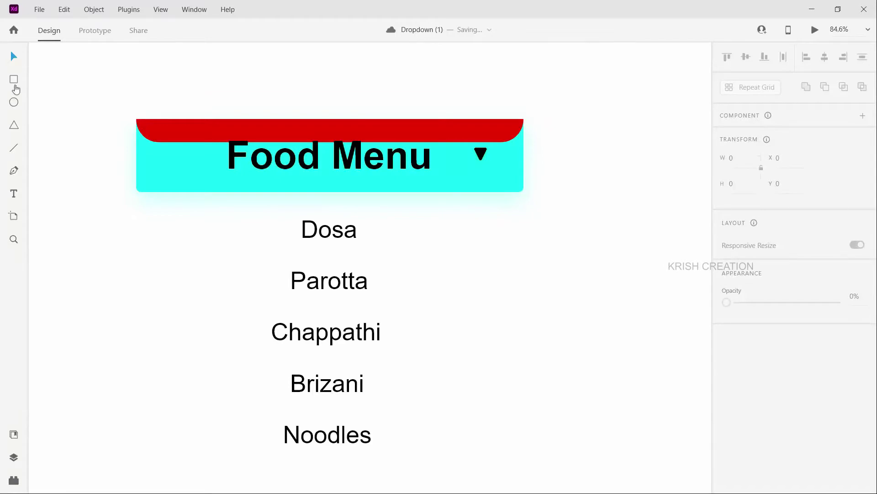
# Draw a rectangle about 802 by 737 from the header's upper-left corner, covering the header and the whole food list.
pyautogui.click(14, 79)
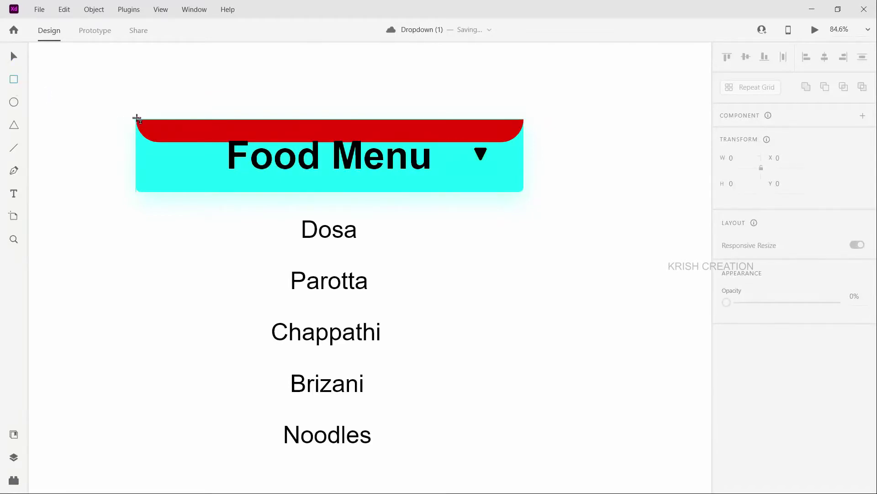
pyautogui.moveTo(136, 119); pyautogui.dragTo(276, 343)
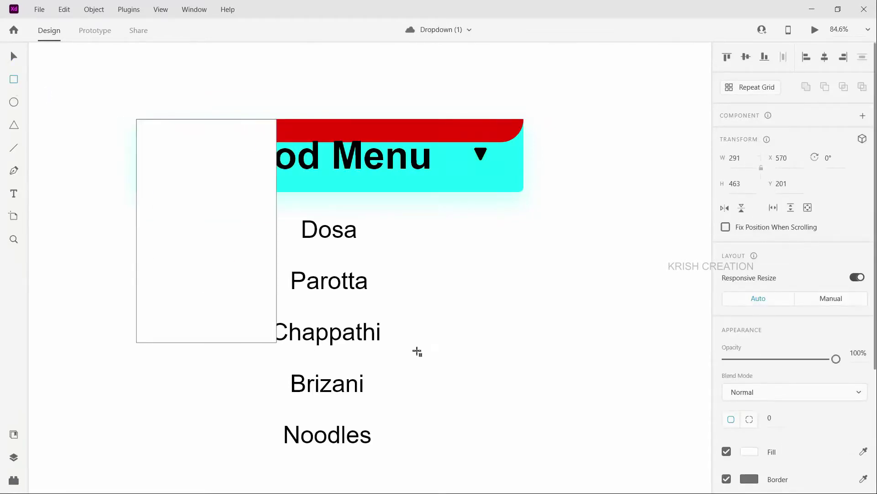
pyautogui.moveTo(418, 351)
pyautogui.mouseDown()
pyautogui.moveTo(476, 345)
pyautogui.moveTo(523, 354)
pyautogui.mouseUp()
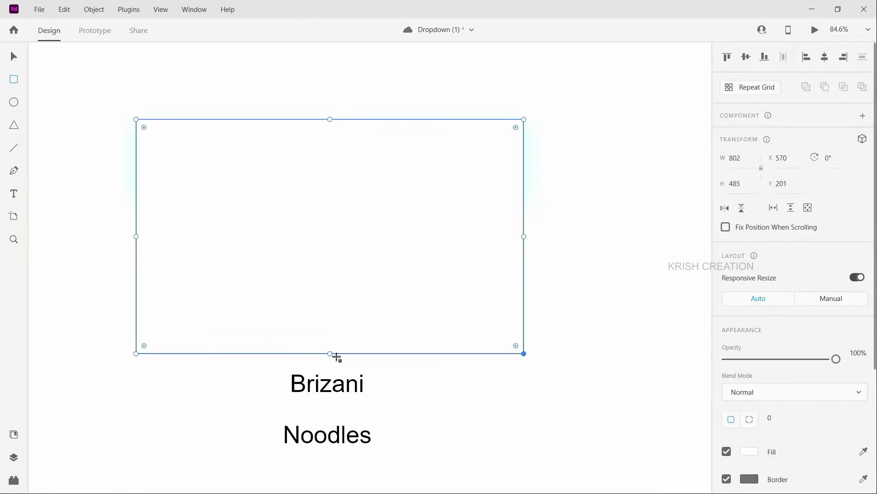
pyautogui.moveTo(331, 353); pyautogui.dragTo(335, 472)
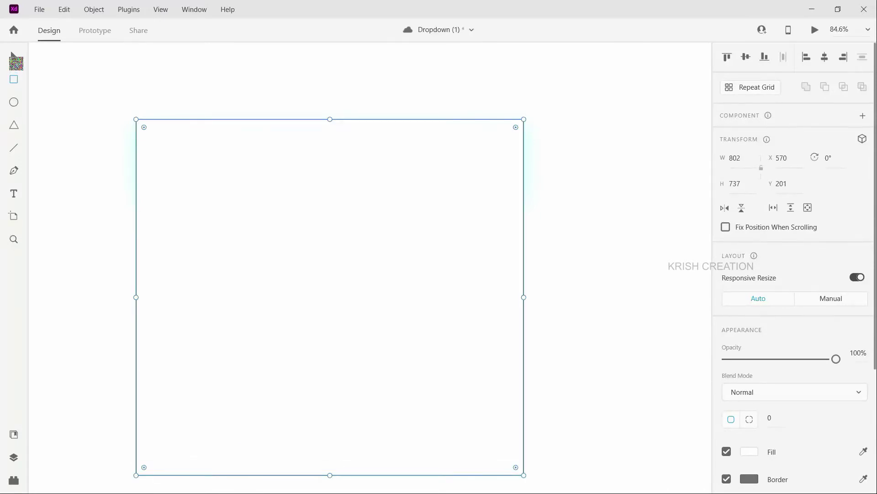
# Mask the five food names with the large rectangle, leaving out the Food Menu title, and save the document along the way.
pyautogui.click(14, 56)
pyautogui.click(14, 457)
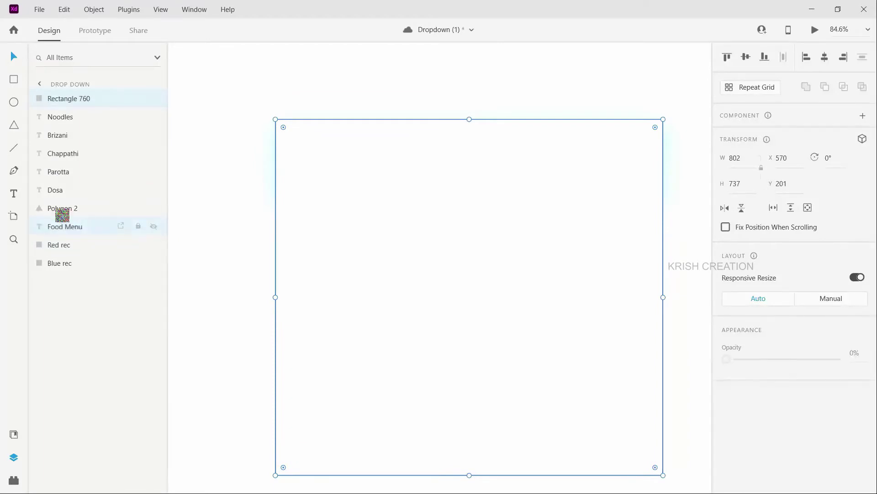
pyautogui.keyDown('ctrl'); pyautogui.click(66, 226); pyautogui.keyUp('ctrl')
pyautogui.keyDown('ctrl'); pyautogui.click(58, 190); pyautogui.keyUp('ctrl')
pyautogui.keyDown('ctrl'); pyautogui.click(62, 172); pyautogui.keyUp('ctrl')
pyautogui.keyDown('ctrl'); pyautogui.click(65, 155); pyautogui.keyUp('ctrl')
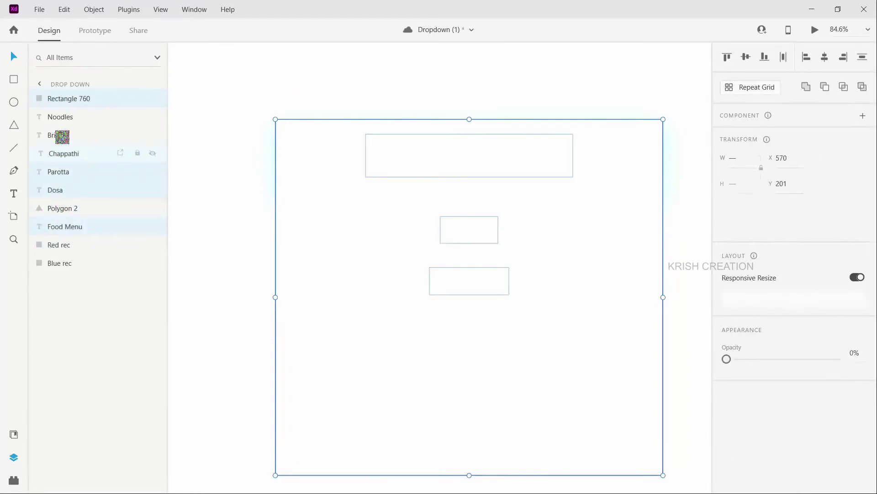
pyautogui.keyDown('ctrl'); pyautogui.click(61, 135); pyautogui.keyUp('ctrl')
pyautogui.hotkey('ctrl', 's')
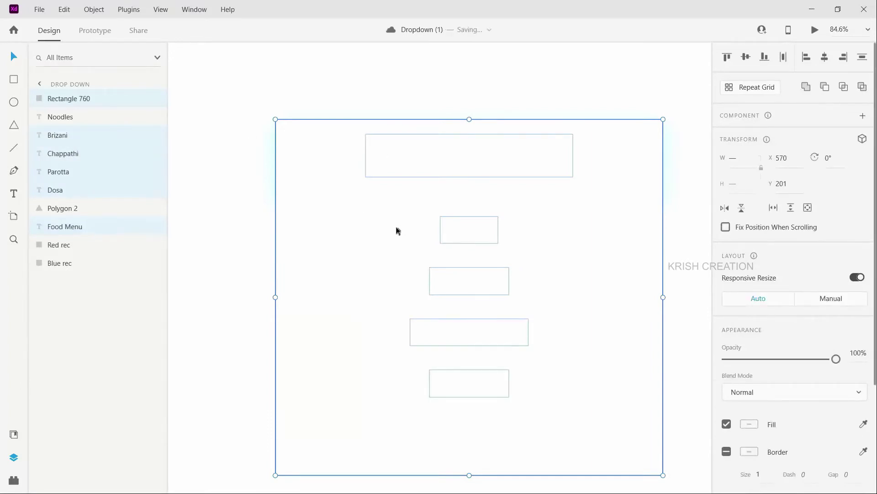
pyautogui.keyDown('ctrl'); pyautogui.click(73, 227); pyautogui.keyUp('ctrl')
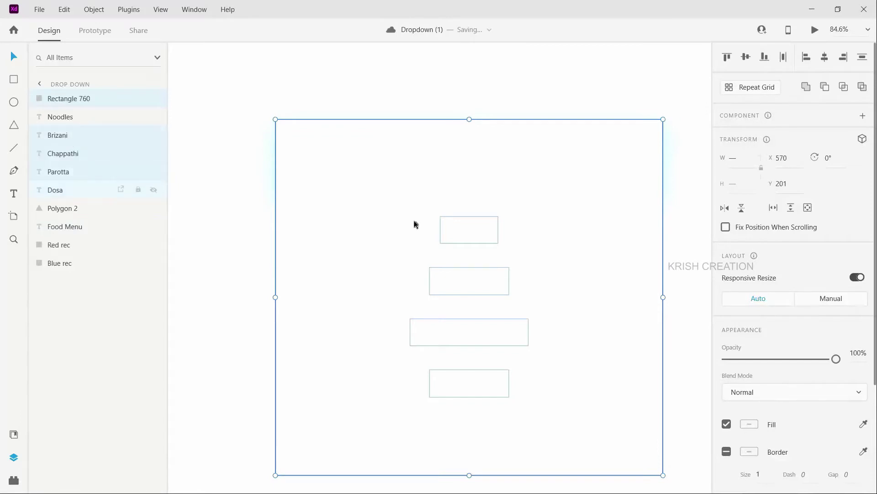
pyautogui.keyDown('ctrl'); pyautogui.click(57, 118); pyautogui.keyUp('ctrl')
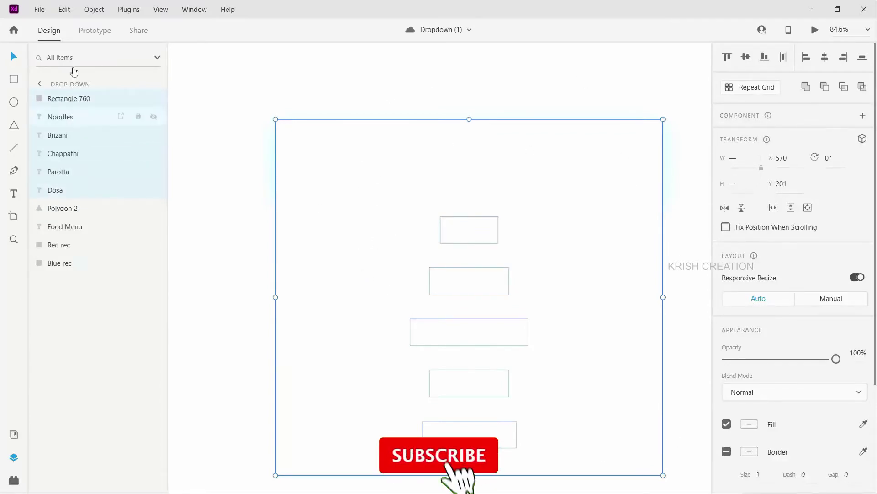
pyautogui.click(65, 10)
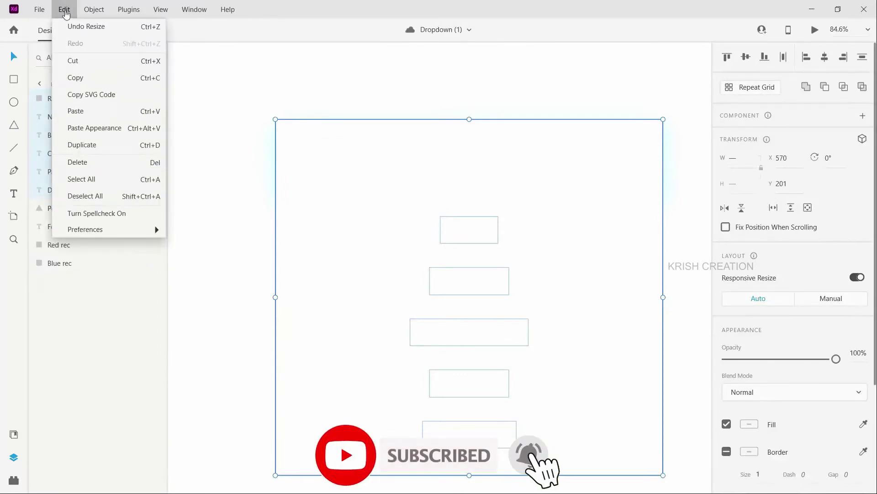
pyautogui.moveTo(97, 5)
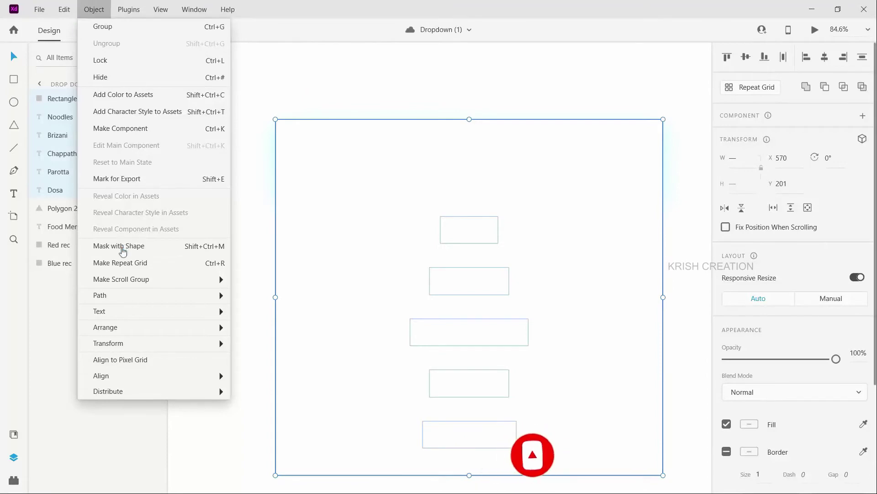
pyautogui.click(122, 249)
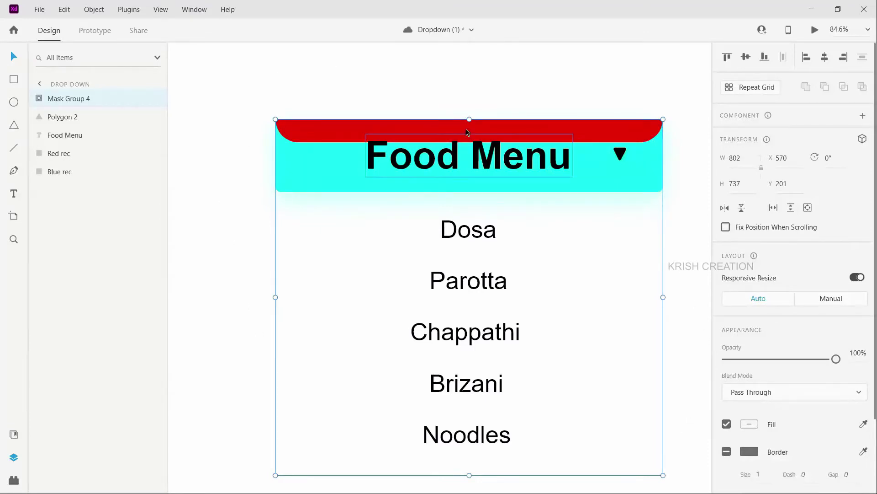
pyautogui.click(195, 264)
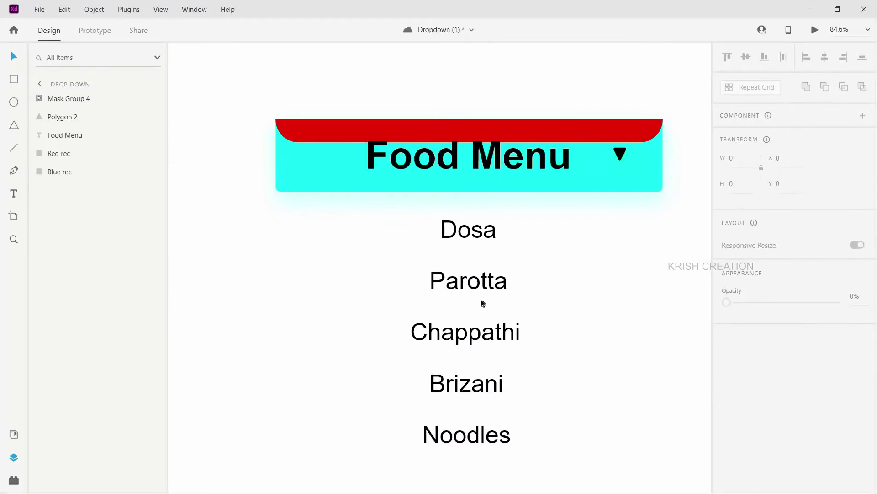
# Try moving the masked food list to about X 434, Y 196, and return it to X 570, Y 201.
pyautogui.click(501, 281)
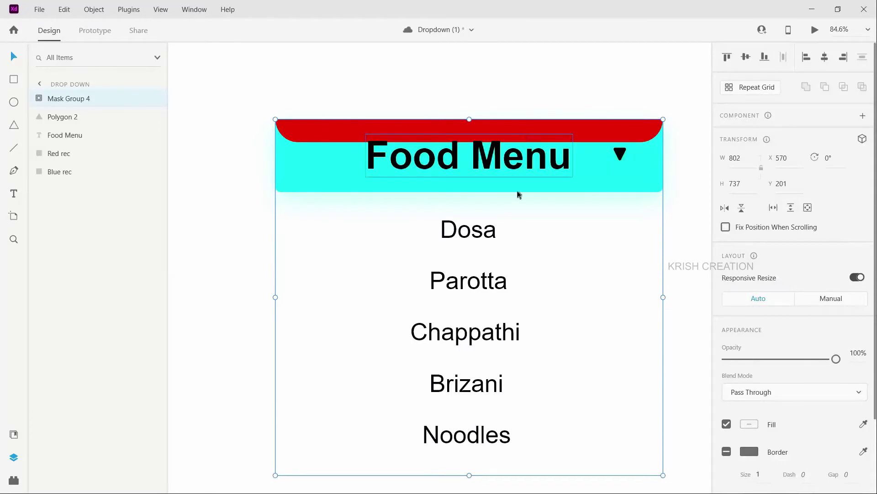
pyautogui.moveTo(470, 296); pyautogui.dragTo(404, 294)
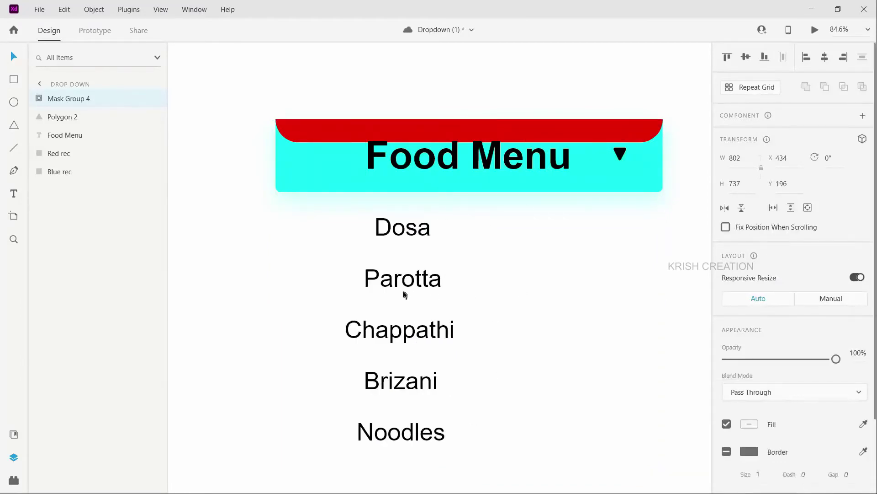
pyautogui.hotkey('ctrl', 'y')
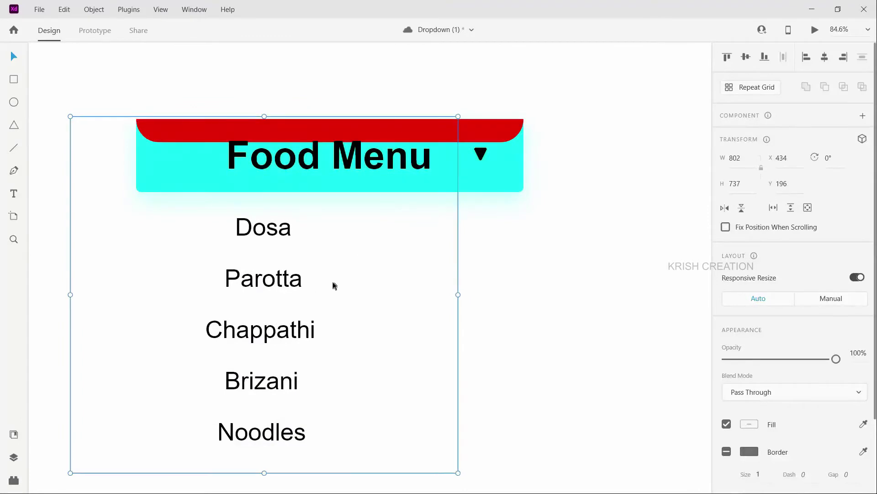
pyautogui.moveTo(334, 285)
pyautogui.mouseDown()
pyautogui.moveTo(341, 286)
pyautogui.moveTo(335, 284)
pyautogui.mouseUp()
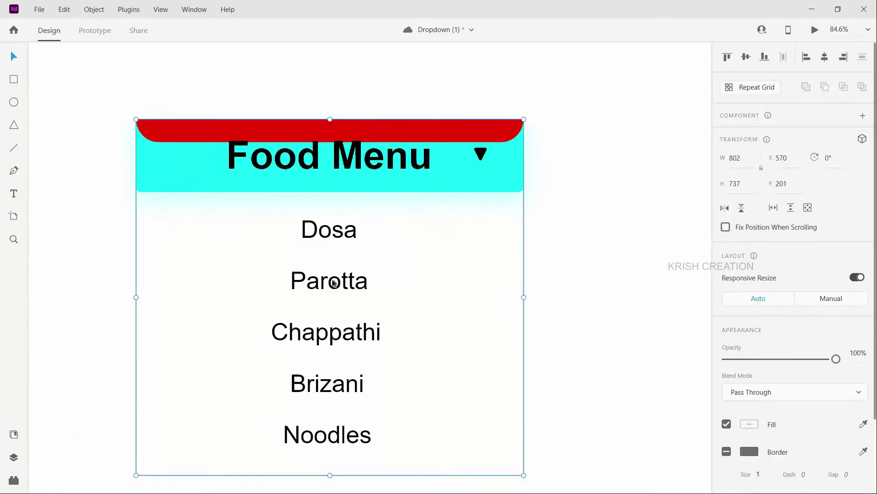
# Show the layers list and select the masked food list on the artboard.
pyautogui.hscroll(-5, 334, 283)
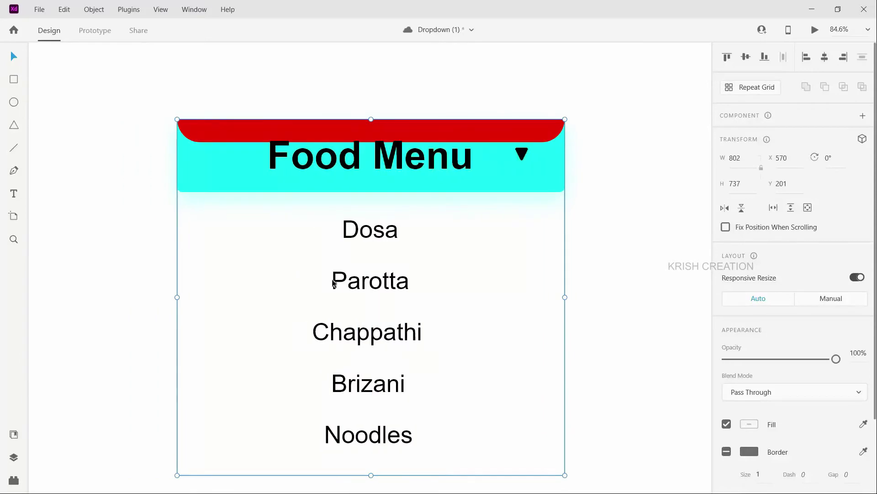
pyautogui.click(62, 338)
pyautogui.click(14, 434)
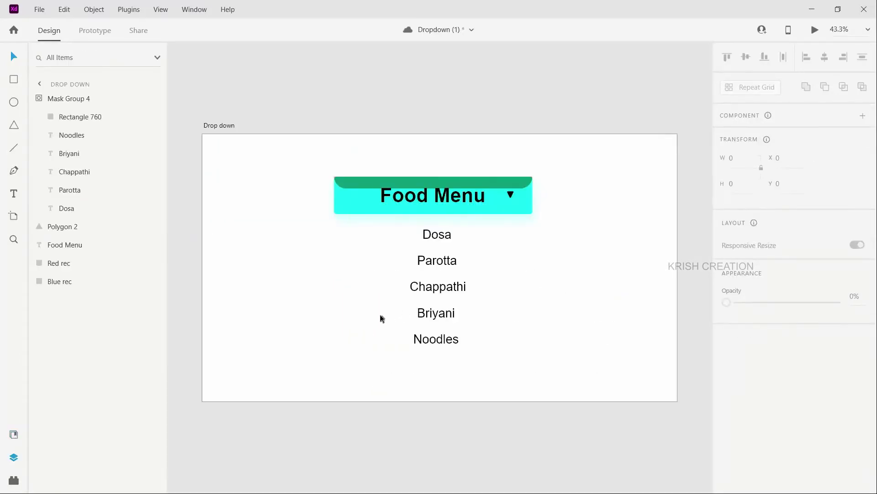
pyautogui.click(439, 261)
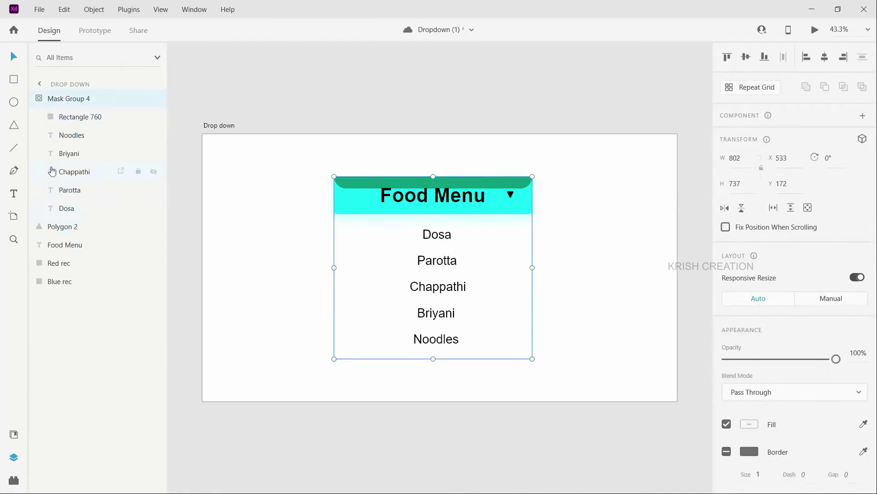
# Shorten the mask rectangle to 584 high at Y 325 so that it starts at the header bar's lower edge.
pyautogui.click(81, 116)
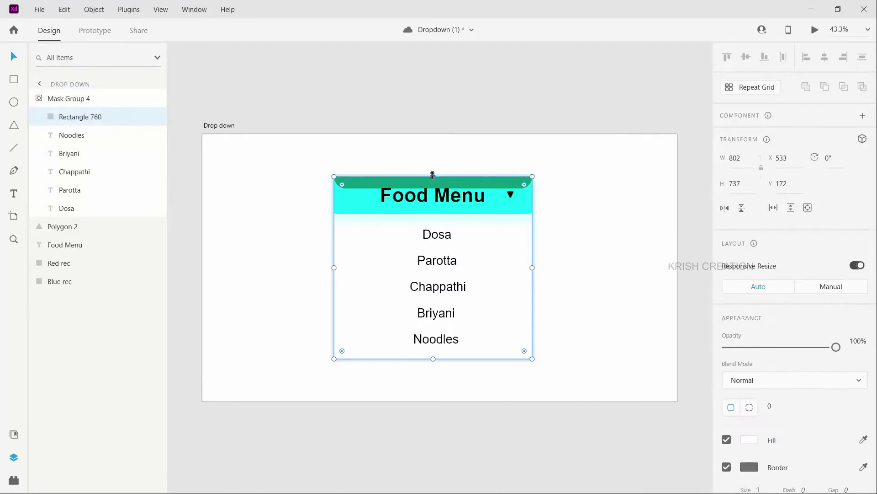
pyautogui.moveTo(433, 185); pyautogui.dragTo(432, 213)
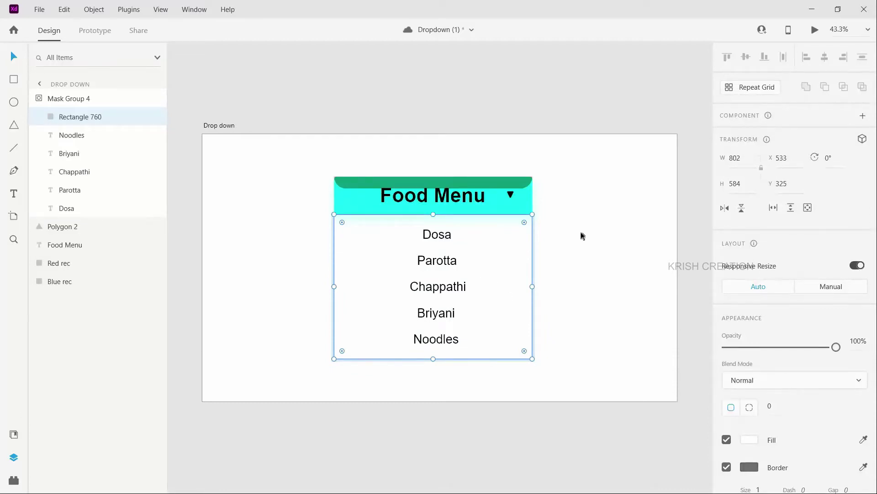
# Move the Dosa text straight up out of the mask area so it sits behind the lower part of the header bar.
pyautogui.click(433, 237)
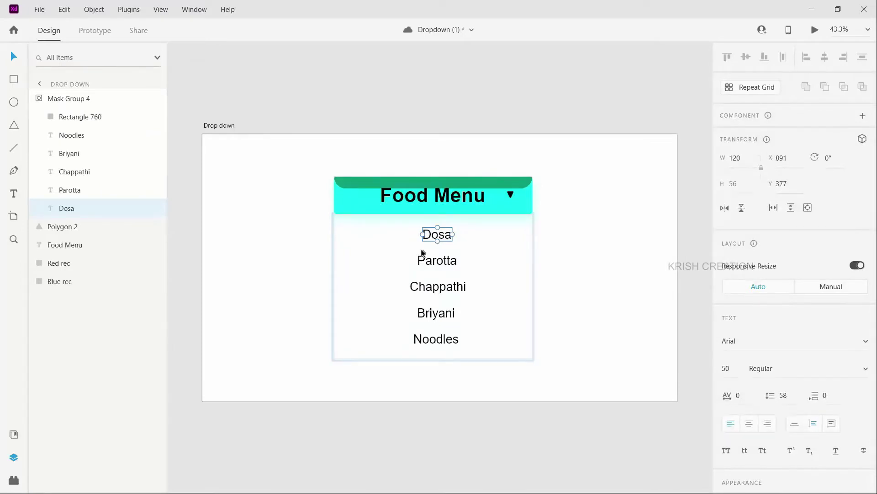
pyautogui.hotkey('shift', 'Up')
pyautogui.hotkey('shift', 'Up')
pyautogui.hotkey('shift', 'Up')
pyautogui.hotkey('shift', 'Up')
pyautogui.hotkey('shift', 'Up')
pyautogui.hotkey('shift', 'Up')
pyautogui.hotkey('shift', 'Up')
pyautogui.hotkey('shift', 'Up')
pyautogui.hotkey('shift', 'Up')
pyautogui.hotkey('shift', 'Up')
pyautogui.hotkey('shift', 'Up')
pyautogui.hotkey('shift', 'Up')
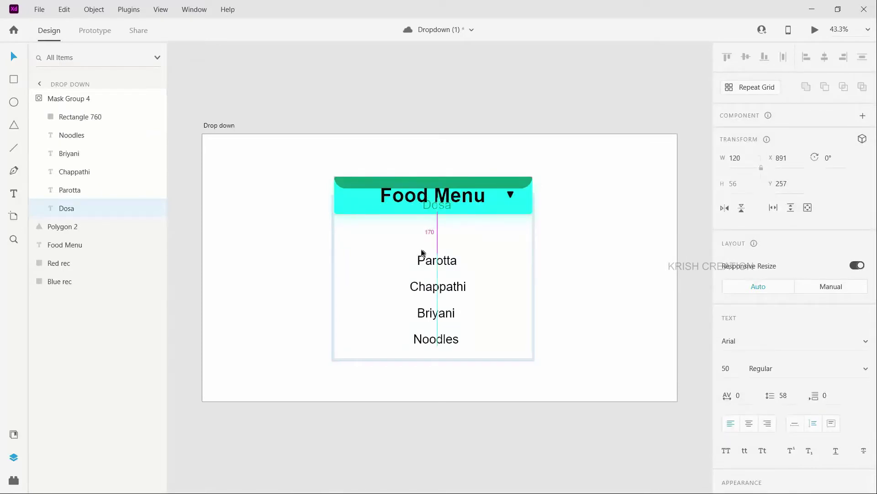
pyautogui.hotkey('shift', 'Down')
# Move the Parotta text straight up to Y 173, above Dosa at the header's green strip.
pyautogui.moveTo(433, 263); pyautogui.dragTo(433, 262)
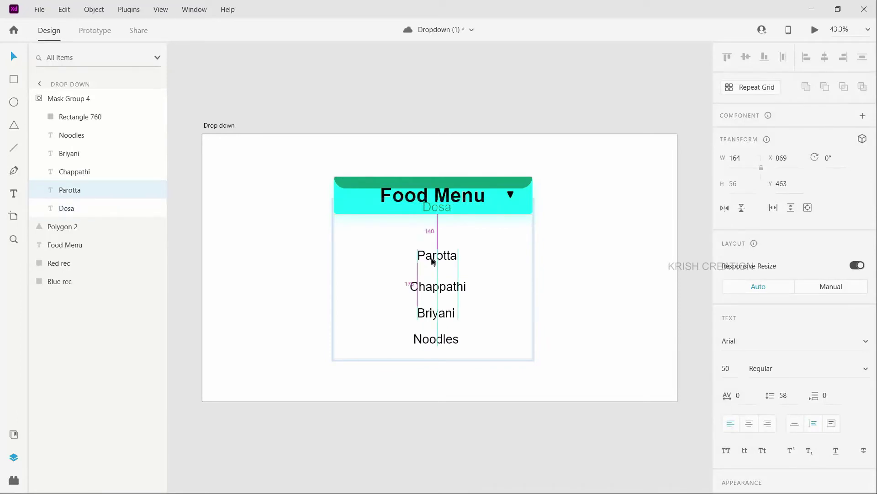
pyautogui.hotkey('shift', 'Up')
pyautogui.hotkey('shift', 'Up')
pyautogui.hotkey('shift', 'Up')
pyautogui.hotkey('shift', 'Up')
pyautogui.hotkey('shift', 'Up')
pyautogui.hotkey('shift', 'Up')
pyautogui.hotkey('shift', 'Up')
pyautogui.hotkey('shift', 'Up')
pyautogui.hotkey('shift', 'Up')
pyautogui.hotkey('shift', 'Up')
pyautogui.hotkey('shift', 'Up')
pyautogui.hotkey('shift', 'Up')
pyautogui.hotkey('shift', 'Up')
pyautogui.hotkey('shift', 'Up')
pyautogui.hotkey('shift', 'Up')
pyautogui.hotkey('shift', 'Up')
pyautogui.hotkey('shift', 'Up')
pyautogui.hotkey('shift', 'Up')
pyautogui.hotkey('shift', 'Up')
pyautogui.hotkey('shift', 'Up')
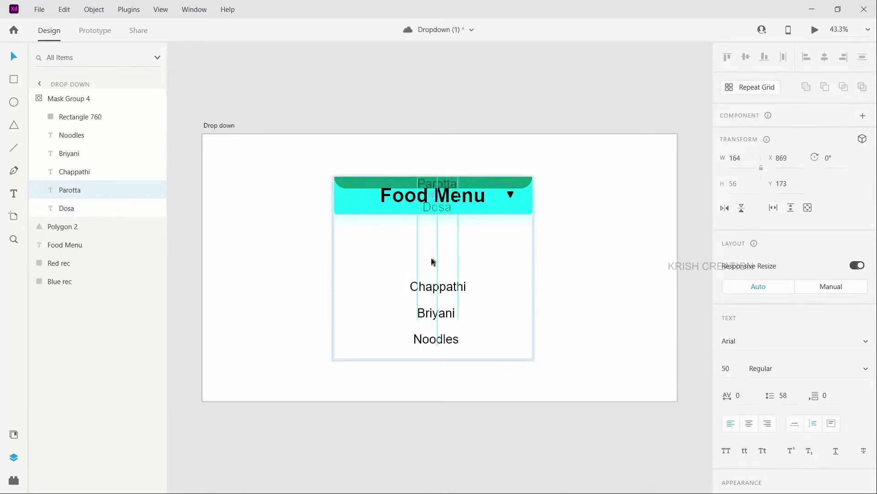
# Move the Chappathi text straight up to Y 89, above the header bar and Parotta.
pyautogui.click(435, 286)
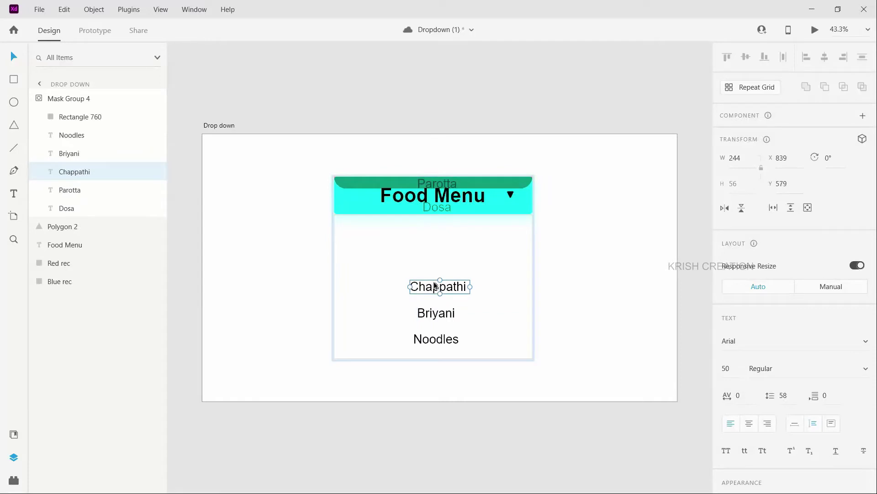
pyautogui.hotkey('shift', 'Up')
pyautogui.hotkey('shift', 'Up')
pyautogui.hotkey('shift', 'Up')
pyautogui.hotkey('shift', 'Up')
pyautogui.hotkey('shift', 'Up')
pyautogui.hotkey('shift', 'Up')
pyautogui.hotkey('shift', 'Up')
pyautogui.hotkey('shift', 'Up')
pyautogui.hotkey('shift', 'Up')
pyautogui.hotkey('shift', 'Up')
pyautogui.hotkey('shift', 'Up')
pyautogui.hotkey('shift', 'Up')
pyautogui.hotkey('shift', 'Up')
pyautogui.hotkey('shift', 'Up')
pyautogui.hotkey('shift', 'Up')
pyautogui.hotkey('shift', 'Up')
pyautogui.hotkey('shift', 'Up')
pyautogui.hotkey('shift', 'Up')
pyautogui.hotkey('shift', 'Up')
pyautogui.hotkey('shift', 'Up')
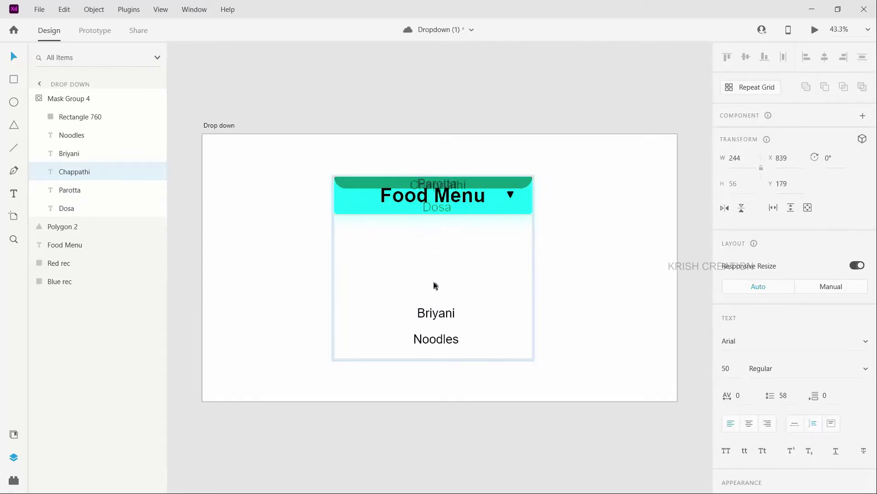
pyautogui.hotkey('shift', 'Up')
pyautogui.hotkey('shift', 'Up')
pyautogui.hotkey('shift', 'Up')
pyautogui.hotkey('shift', 'Up')
pyautogui.hotkey('shift', 'Up')
pyautogui.hotkey('shift', 'Up')
pyautogui.hotkey('shift', 'Up')
pyautogui.hotkey('shift', 'Up')
pyautogui.hotkey('shift', 'Up')
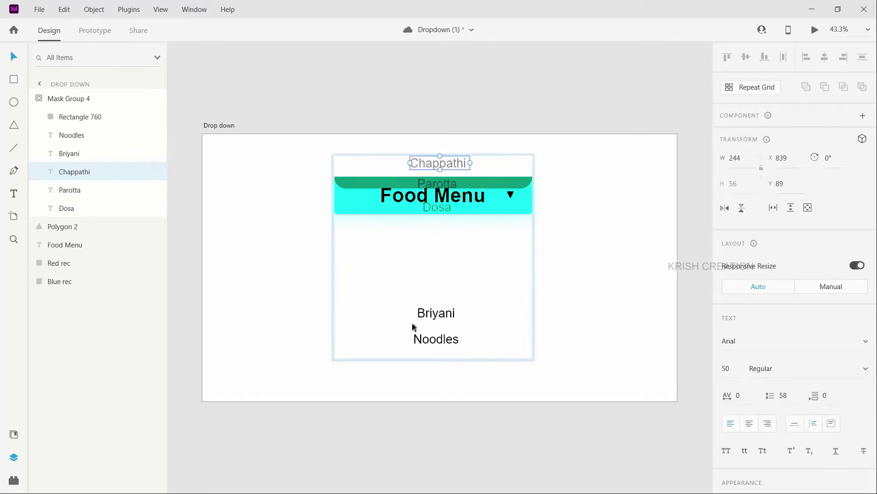
# Move the Briyani text straight up to Y -5, above Chappathi at the artboard's upper edge.
pyautogui.click(430, 314)
pyautogui.hotkey('shift', 'Up')
pyautogui.hotkey('shift', 'Up')
pyautogui.hotkey('shift', 'Up')
pyautogui.hotkey('shift', 'Up')
pyautogui.hotkey('shift', 'Up')
pyautogui.hotkey('shift', 'Up')
pyautogui.hotkey('shift', 'Up')
pyautogui.hotkey('shift', 'Up')
pyautogui.hotkey('shift', 'Up')
pyautogui.hotkey('shift', 'Up')
pyautogui.hotkey('shift', 'Up')
pyautogui.hotkey('shift', 'Up')
pyautogui.hotkey('shift', 'Up')
pyautogui.hotkey('shift', 'Up')
pyautogui.hotkey('shift', 'Up')
pyautogui.hotkey('shift', 'Up')
pyautogui.hotkey('shift', 'Up')
pyautogui.hotkey('shift', 'Up')
pyautogui.hotkey('shift', 'Up')
pyautogui.hotkey('shift', 'Up')
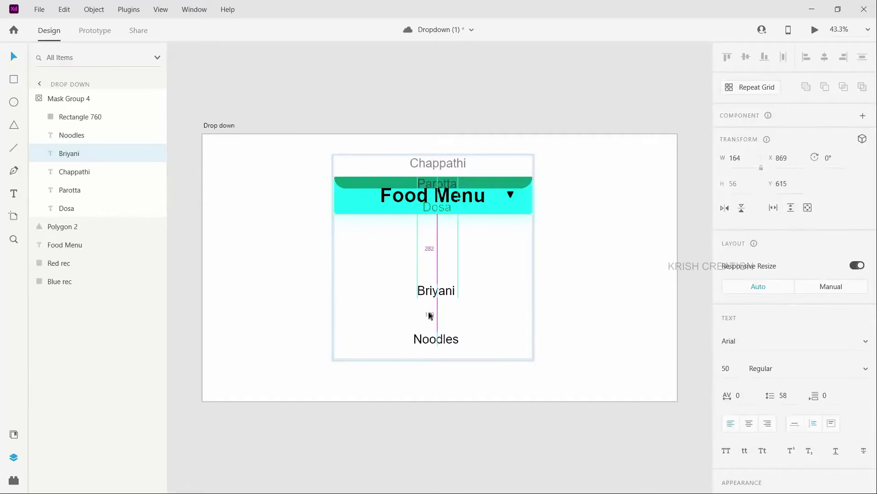
pyautogui.hotkey('shift', 'Up')
pyautogui.hotkey('shift', 'Up')
pyautogui.hotkey('shift', 'Up')
pyautogui.hotkey('shift', 'Up')
pyautogui.hotkey('shift', 'Up')
pyautogui.hotkey('shift', 'Up')
pyautogui.hotkey('shift', 'Up')
pyautogui.hotkey('shift', 'Up')
pyautogui.hotkey('shift', 'Up')
pyautogui.hotkey('shift', 'Up')
pyautogui.hotkey('shift', 'Up')
pyautogui.hotkey('shift', 'Up')
pyautogui.hotkey('shift', 'Up')
pyautogui.hotkey('shift', 'Up')
pyautogui.hotkey('shift', 'Up')
pyautogui.hotkey('shift', 'Up')
pyautogui.hotkey('shift', 'Up')
pyautogui.hotkey('shift', 'Up')
pyautogui.hotkey('shift', 'Up')
pyautogui.hotkey('shift', 'Up')
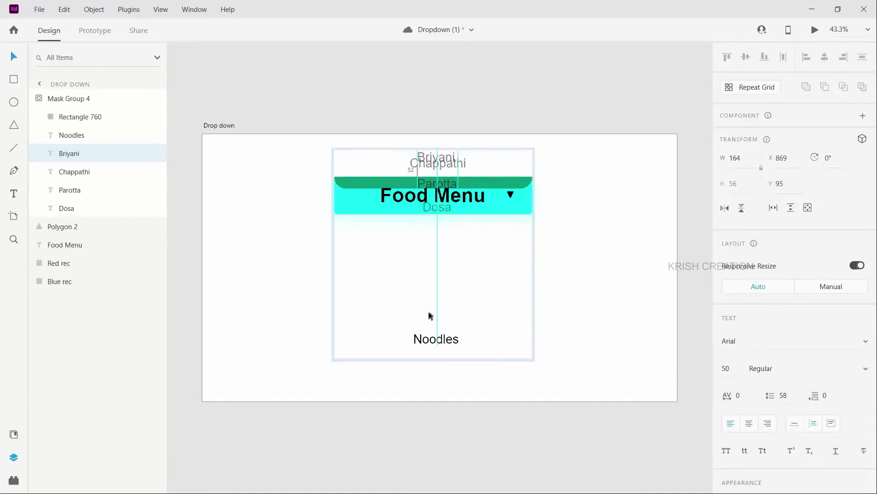
pyautogui.hotkey('shift', 'Down')
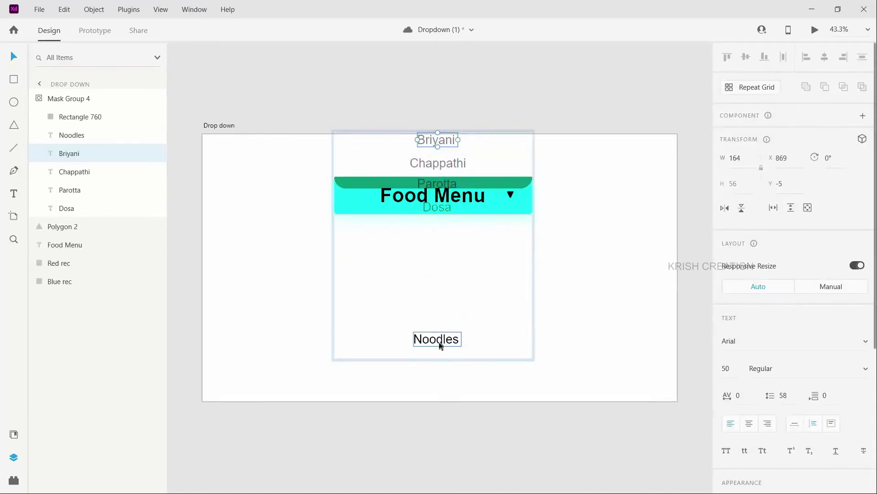
# Move the Noodles text straight up to Y -129, above Briyani and beyond the artboard, and deselect it.
pyautogui.moveTo(439, 343); pyautogui.dragTo(442, 345)
pyautogui.hotkey('shift', 'Up')
pyautogui.hotkey('shift', 'Up')
pyautogui.hotkey('shift', 'Up')
pyautogui.hotkey('shift', 'Up')
pyautogui.hotkey('shift', 'Up')
pyautogui.hotkey('shift', 'Up')
pyautogui.hotkey('shift', 'Up')
pyautogui.hotkey('shift', 'Up')
pyautogui.hotkey('shift', 'Up')
pyautogui.hotkey('shift', 'Up')
pyautogui.hotkey('shift', 'Up')
pyautogui.hotkey('shift', 'Up')
pyautogui.hotkey('shift', 'Up')
pyautogui.hotkey('shift', 'Up')
pyautogui.hotkey('shift', 'Up')
pyautogui.hotkey('shift', 'Up')
pyautogui.hotkey('shift', 'Up')
pyautogui.hotkey('shift', 'Up')
pyautogui.hotkey('shift', 'Up')
pyautogui.hotkey('shift', 'Up')
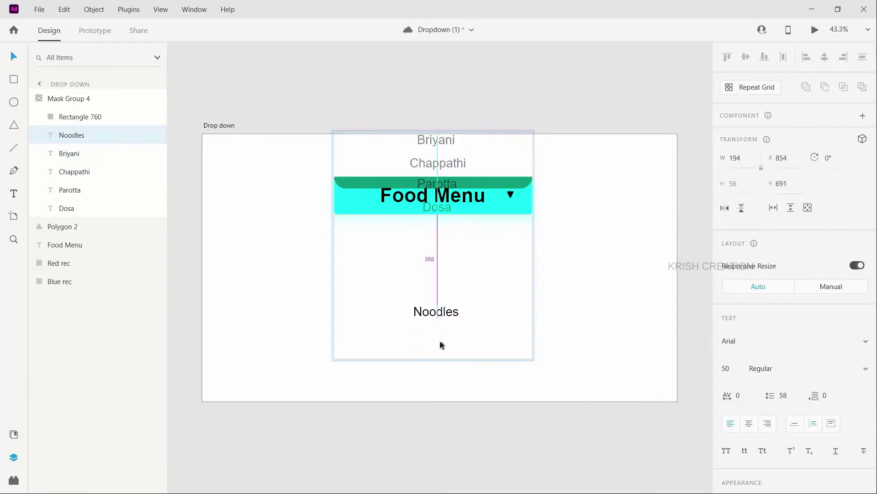
pyautogui.hotkey('shift', 'Up')
pyautogui.hotkey('shift', 'Up')
pyautogui.hotkey('shift', 'Up')
pyautogui.hotkey('shift', 'Up')
pyautogui.hotkey('shift', 'Up')
pyautogui.hotkey('shift', 'Up')
pyautogui.hotkey('shift', 'Up')
pyautogui.hotkey('shift', 'Up')
pyautogui.hotkey('shift', 'Up')
pyautogui.hotkey('shift', 'Up')
pyautogui.hotkey('shift', 'Up')
pyautogui.hotkey('shift', 'Up')
pyautogui.hotkey('shift', 'Up')
pyautogui.hotkey('shift', 'Up')
pyautogui.hotkey('shift', 'Up')
pyautogui.hotkey('shift', 'Up')
pyautogui.hotkey('shift', 'Up')
pyautogui.hotkey('shift', 'Up')
pyautogui.hotkey('shift', 'Up')
pyautogui.hotkey('shift', 'Up')
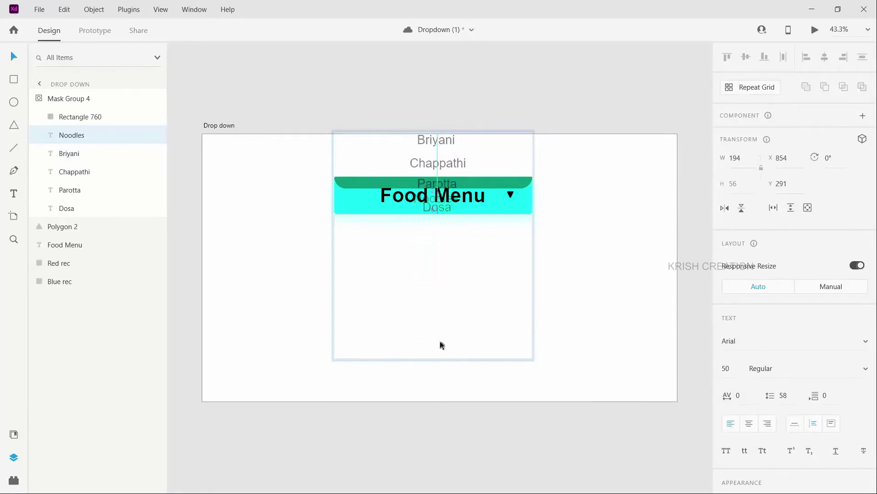
pyautogui.hotkey('shift', 'Up')
pyautogui.hotkey('shift', 'Up')
pyautogui.hotkey('shift', 'Up')
pyautogui.hotkey('shift', 'Up')
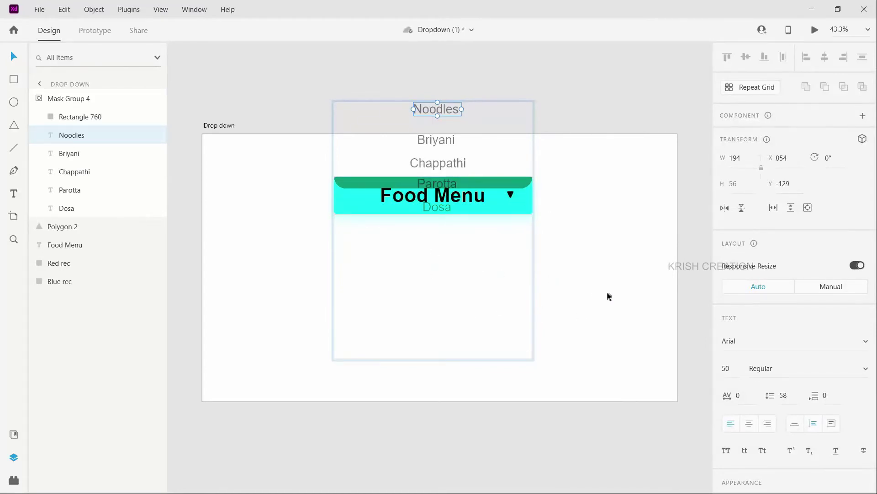
pyautogui.click(580, 243)
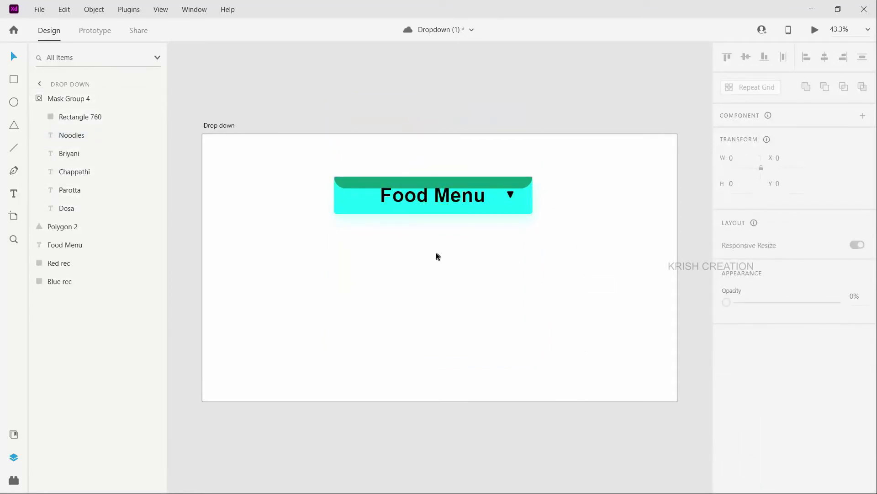
# Collapse the mask group in the layers list and turn the entire dropdown, including header, arrow and masked list, into a component.
pyautogui.click(69, 159)
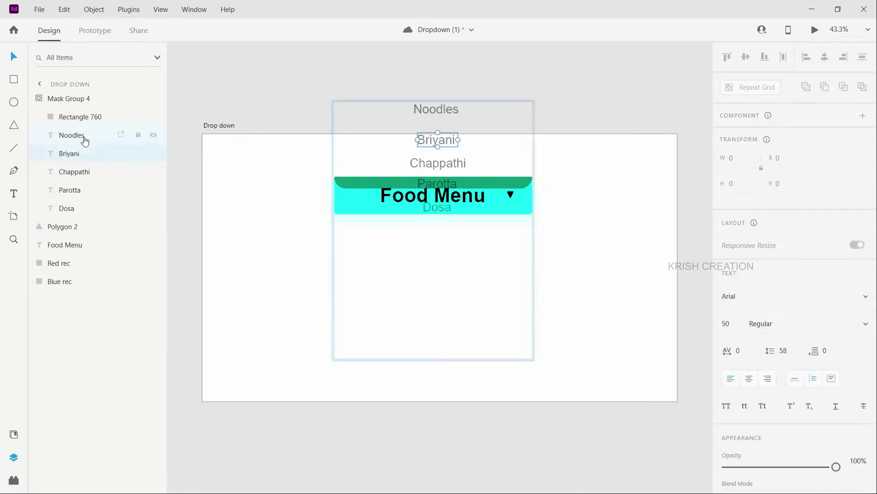
pyautogui.click(40, 102)
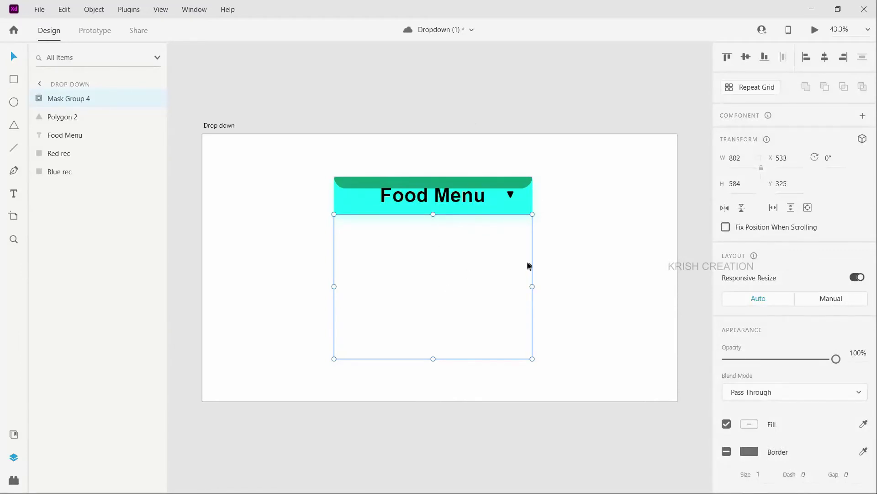
pyautogui.moveTo(293, 166); pyautogui.dragTo(545, 337)
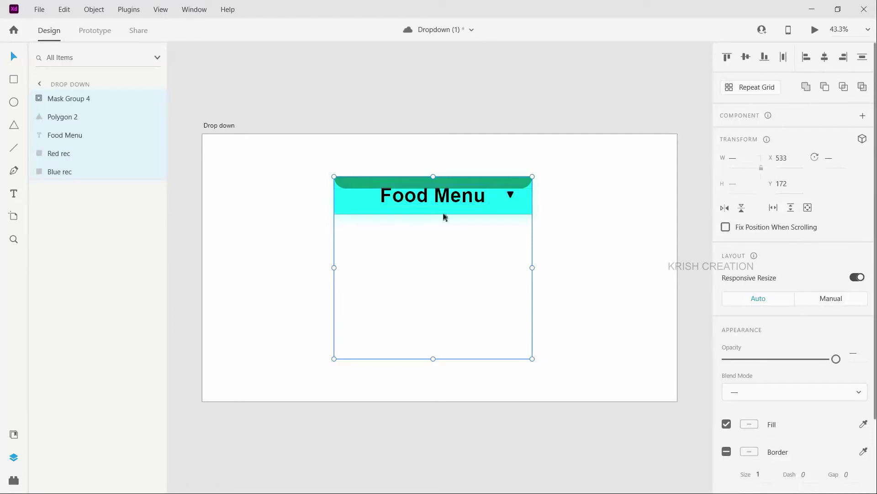
pyautogui.click(863, 118)
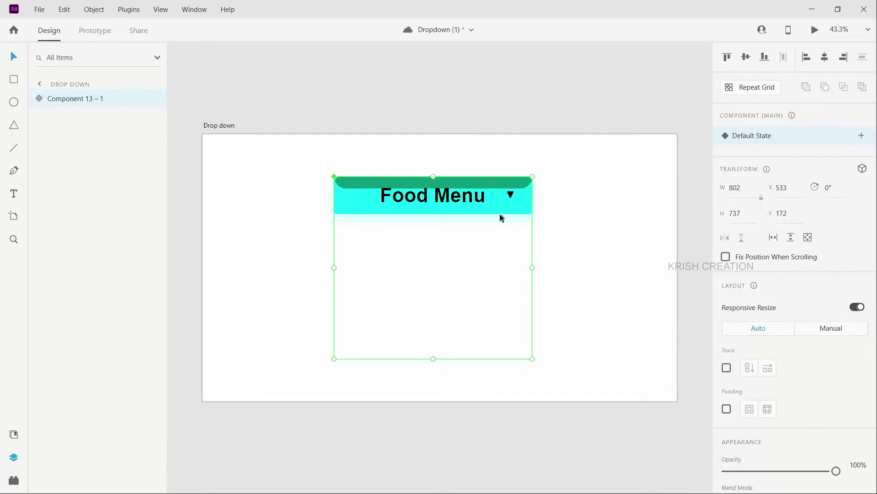
# Add a Hover State to the Food Menu component and make that state active for editing.
pyautogui.click(862, 138)
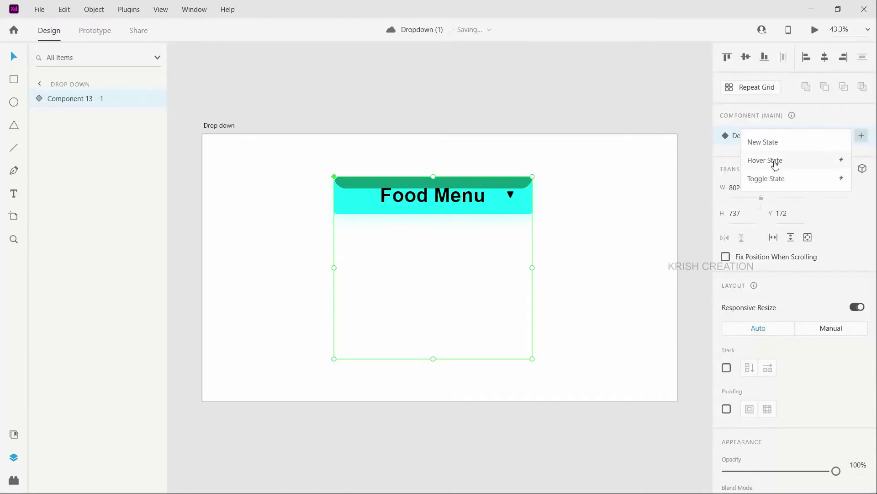
pyautogui.click(775, 163)
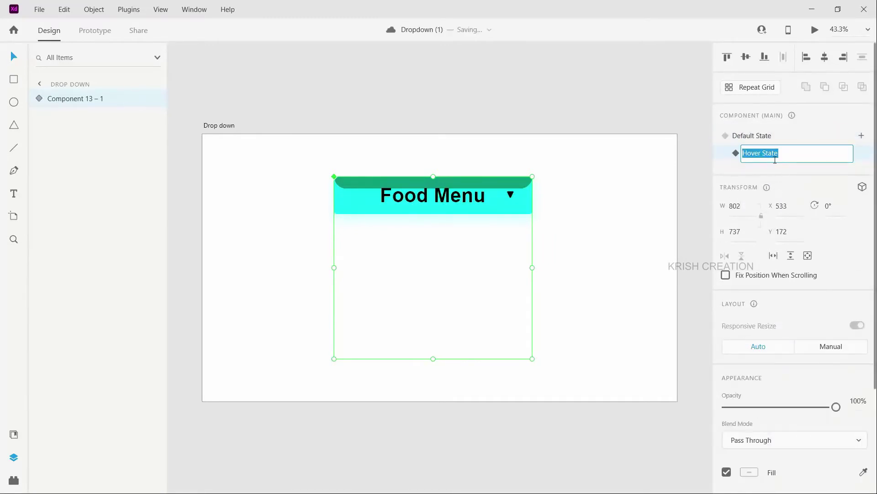
pyautogui.click(642, 205)
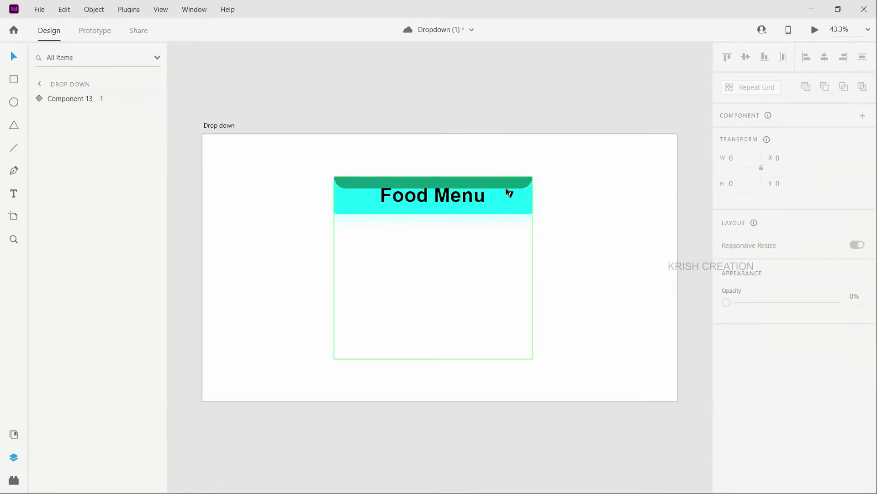
pyautogui.click(503, 188)
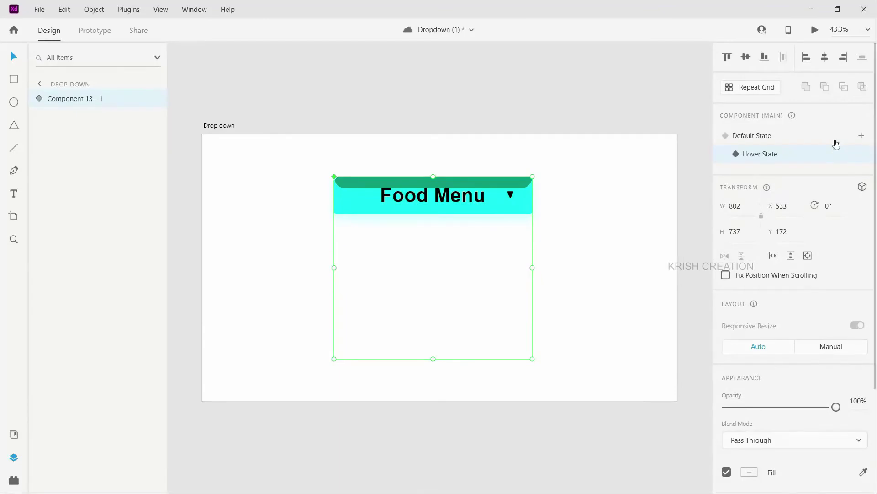
pyautogui.click(753, 136)
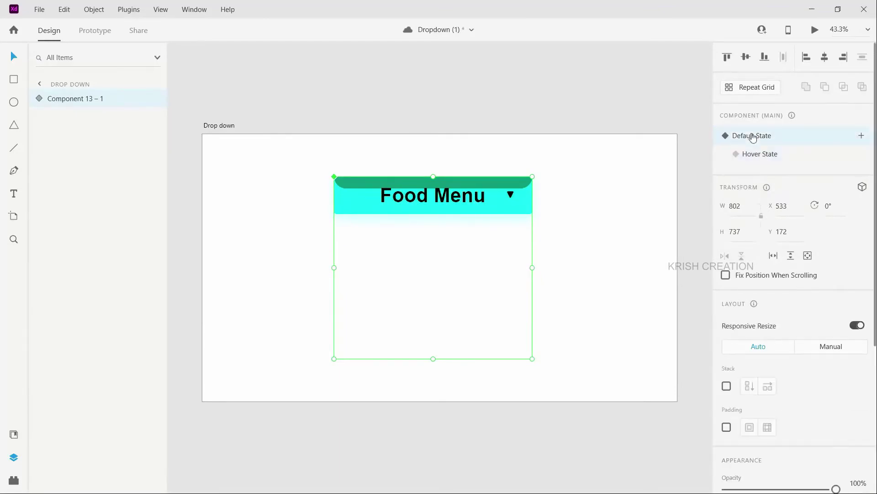
pyautogui.click(758, 155)
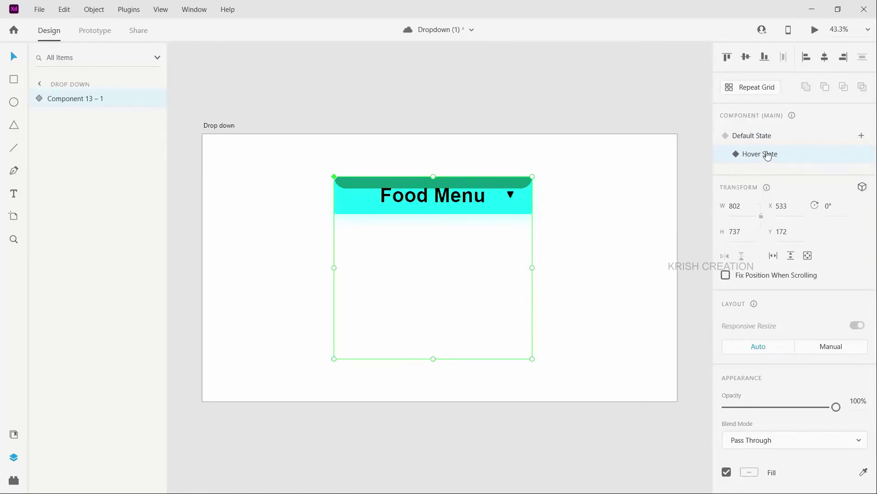
# Set the rotation of the header's arrow triangle to 0° in the Hover State and deselect it.
pyautogui.doubleClick(511, 196)
pyautogui.scroll(-3, 826, 379)
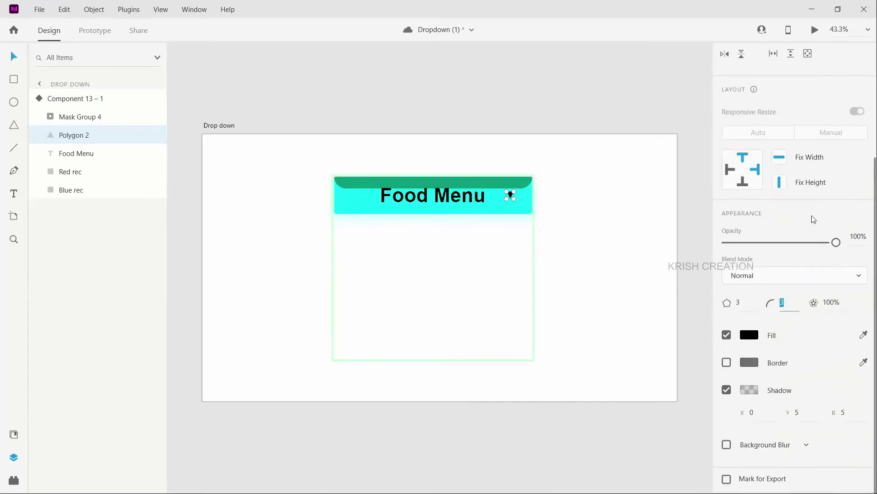
pyautogui.scroll(3, 832, 183)
pyautogui.click(833, 140)
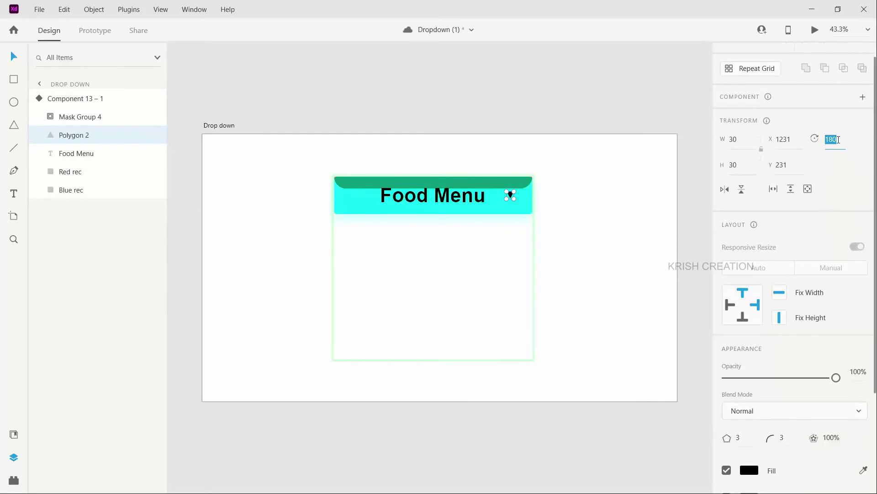
pyautogui.write('0')
pyautogui.press('Return')
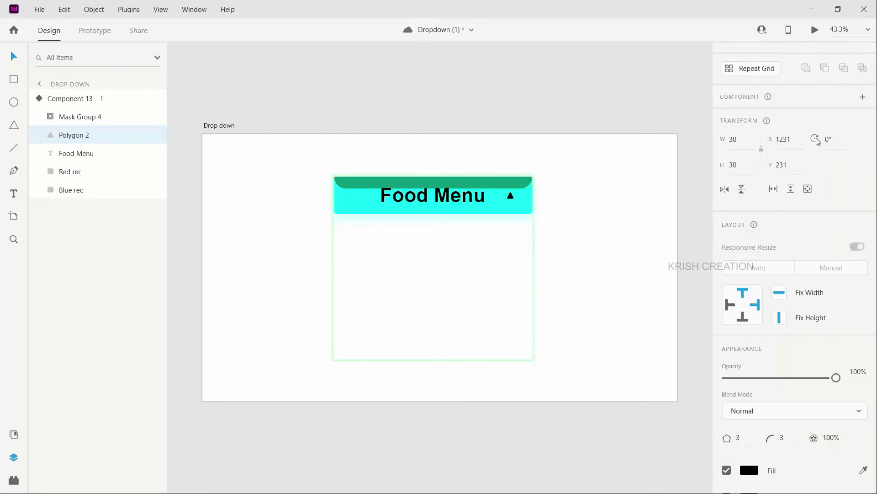
pyautogui.click(564, 235)
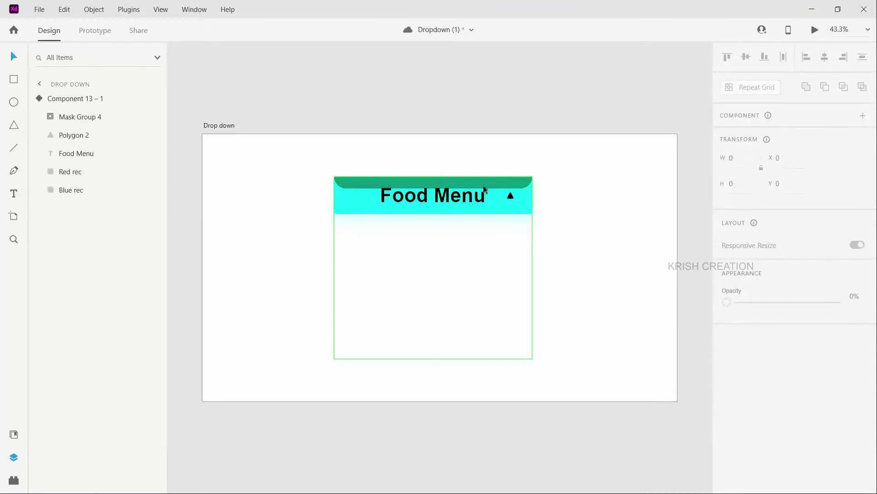
# Stretch the Red rec shape downward from its lower edge to the component's full height of 737.
pyautogui.doubleClick(484, 189)
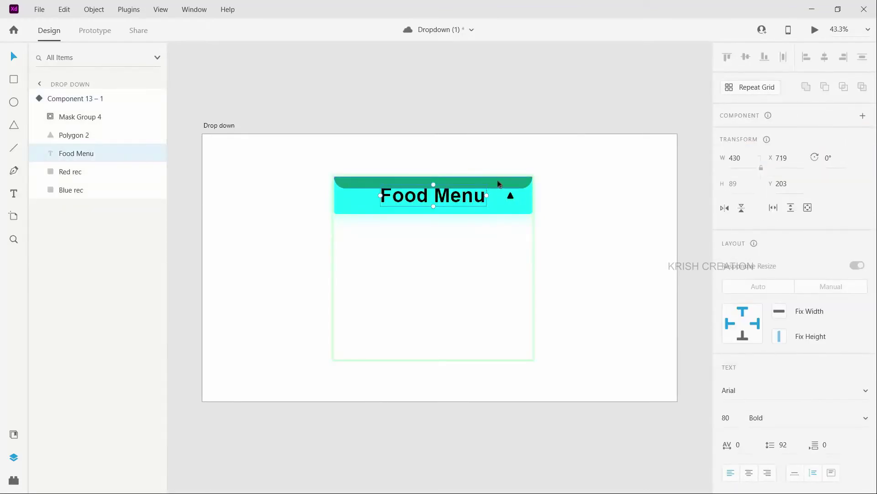
pyautogui.click(499, 184)
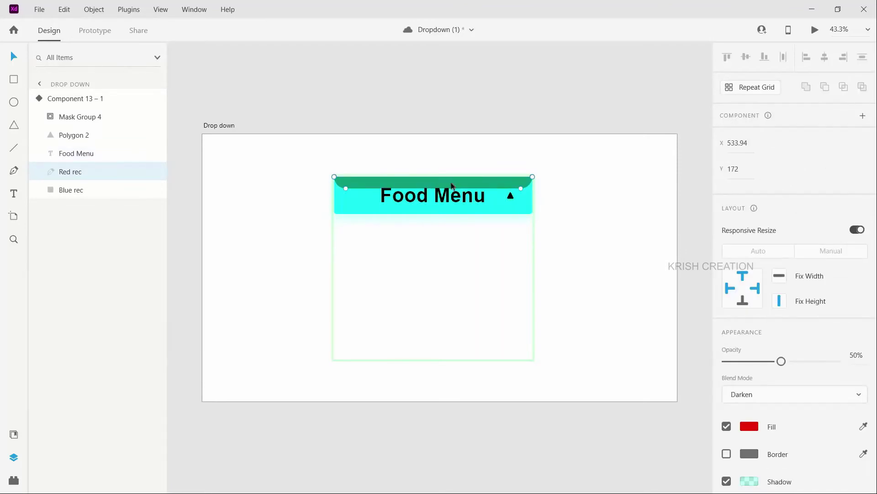
pyautogui.keyDown('shift'); pyautogui.click(69, 190); pyautogui.keyUp('shift')
pyautogui.click(433, 182)
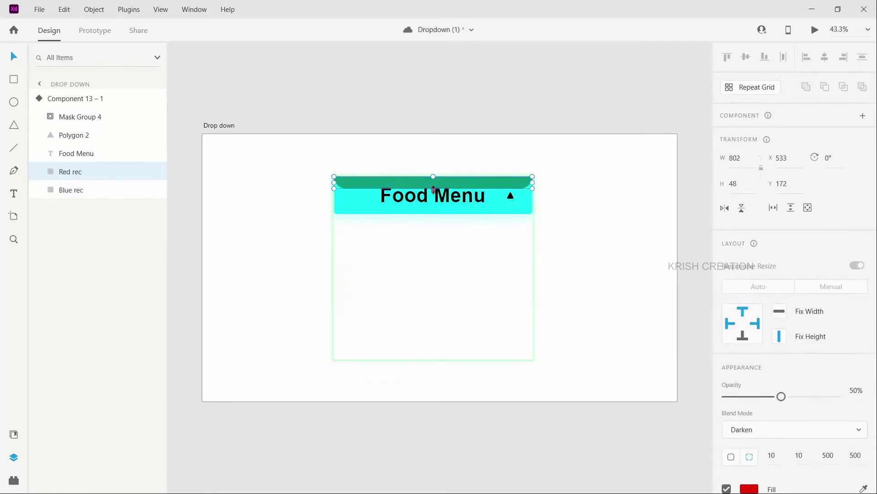
pyautogui.moveTo(433, 188); pyautogui.dragTo(429, 359)
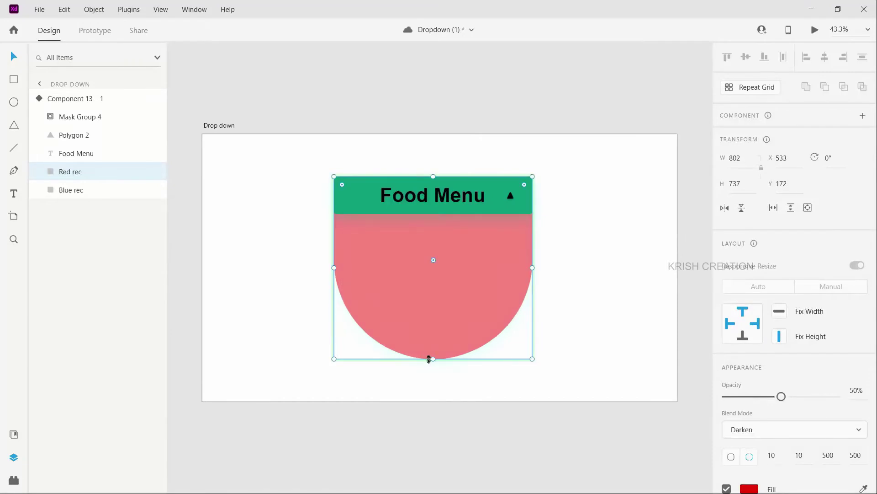
# Set both lower corner radii of the Red rec shape to 100, keeping the upper corners as they are.
pyautogui.scroll(-5, 777, 320)
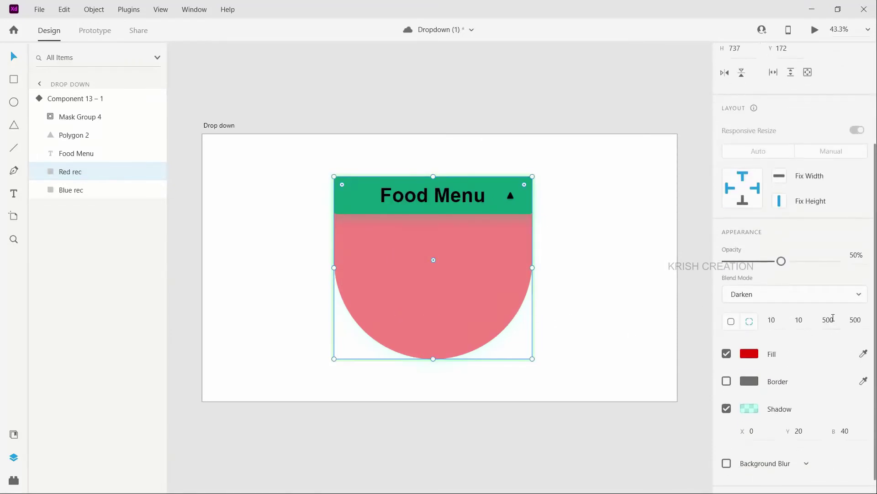
pyautogui.click(831, 318)
pyautogui.write('100')
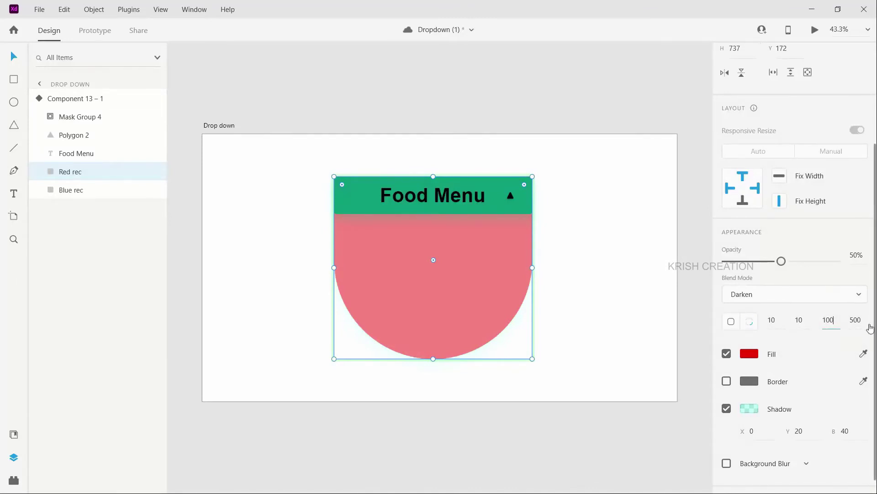
pyautogui.press('Tab')
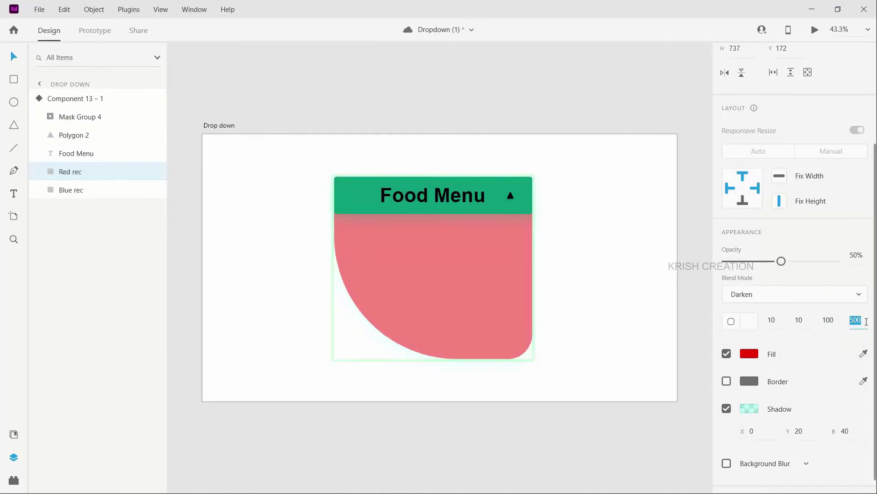
pyautogui.write('1')
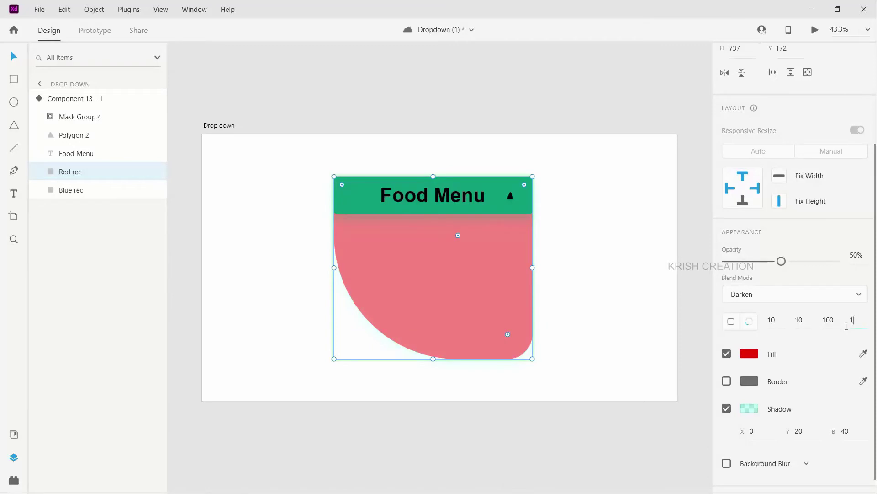
pyautogui.press('Return')
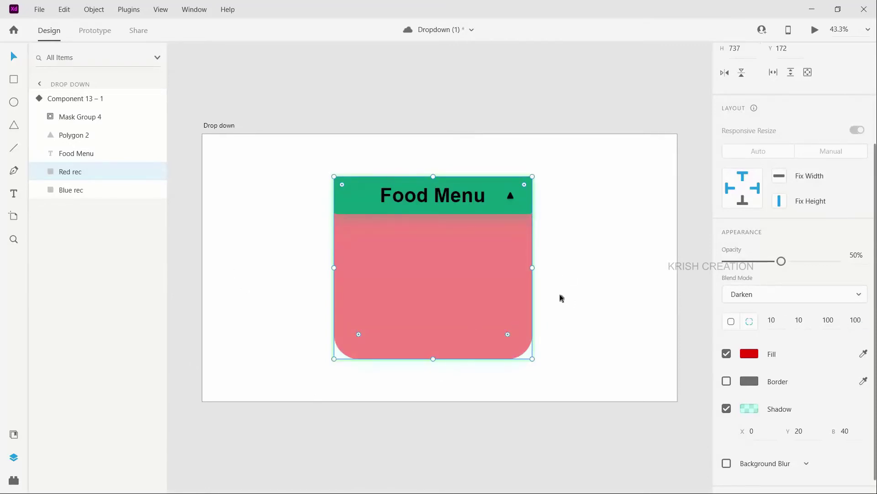
pyautogui.press('Escape')
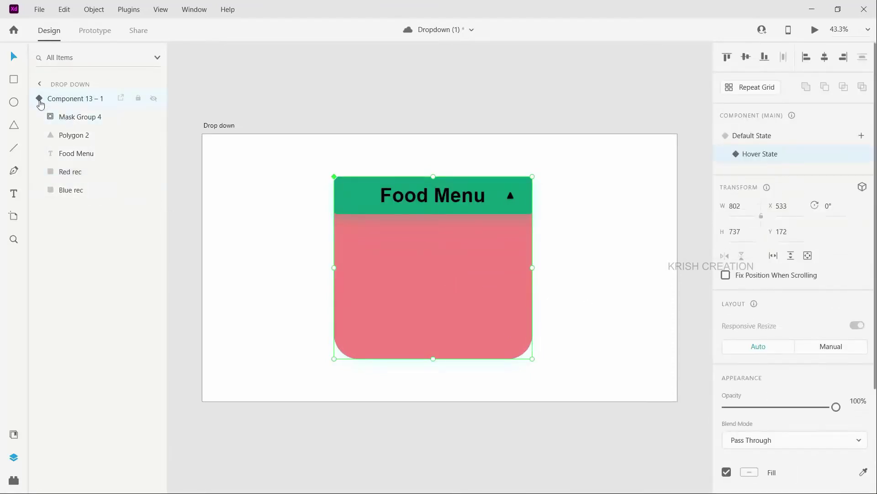
# Expand Mask Group 4 in the layers list and move the Dosa text straight down to just below the Food Menu header.
pyautogui.click(51, 118)
pyautogui.click(51, 119)
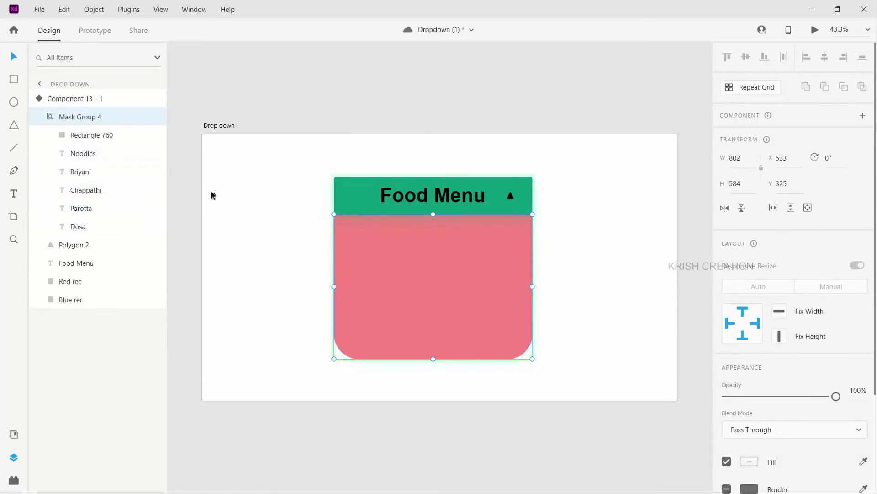
pyautogui.click(78, 228)
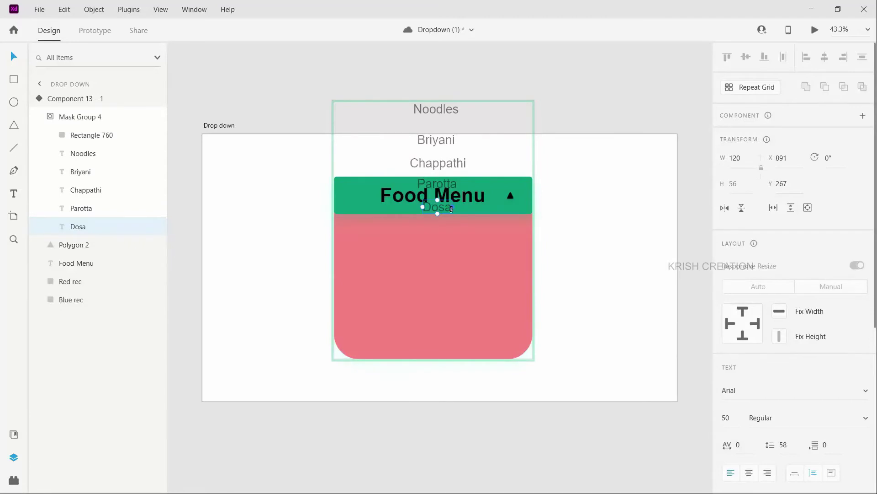
pyautogui.hotkey('shift', 'Down')
pyautogui.hotkey('shift', 'Down')
pyautogui.hotkey('shift', 'Down')
pyautogui.hotkey('shift', 'Down')
pyautogui.hotkey('shift', 'Down')
pyautogui.hotkey('shift', 'Down')
pyautogui.hotkey('shift', 'Down')
pyautogui.hotkey('shift', 'Down')
pyautogui.hotkey('shift', 'Down')
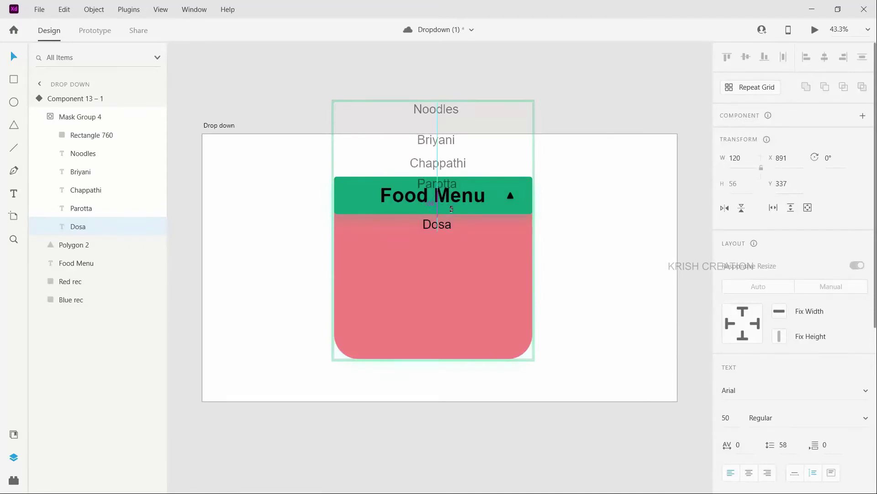
pyautogui.hotkey('shift', 'Up')
pyautogui.hotkey('shift', 'Up')
pyautogui.hotkey('shift', 'Up')
pyautogui.hotkey('shift', 'Up')
pyautogui.hotkey('shift', 'Up')
pyautogui.hotkey('shift', 'Down')
pyautogui.hotkey('shift', 'Down')
pyautogui.hotkey('shift', 'Down')
pyautogui.hotkey('shift', 'Down')
pyautogui.hotkey('shift', 'Down')
pyautogui.hotkey('shift', 'Down')
# Move the Parotta text straight down to Y 473, below Dosa in the red panel.
pyautogui.click(438, 185)
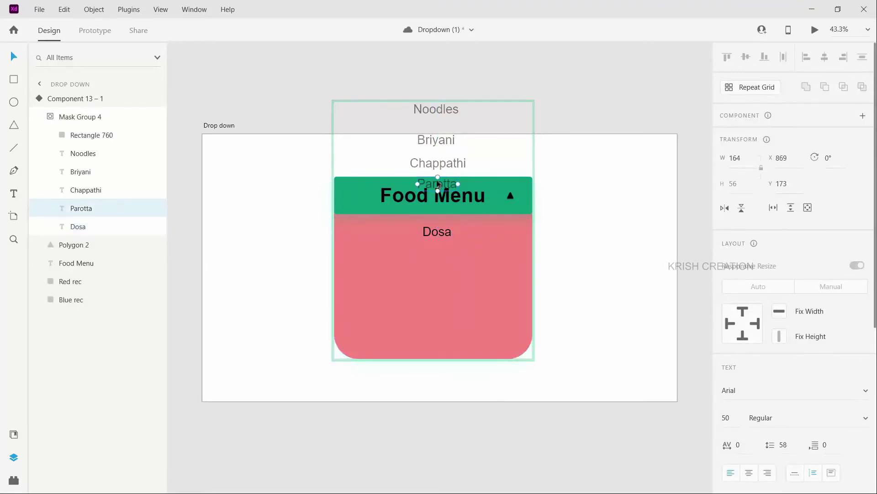
pyautogui.hotkey('shift', 'Down')
pyautogui.hotkey('shift', 'Down')
pyautogui.hotkey('shift', 'Down')
pyautogui.hotkey('shift', 'Down')
pyautogui.hotkey('shift', 'Down')
pyautogui.hotkey('shift', 'Down')
pyautogui.hotkey('shift', 'Down')
pyautogui.hotkey('shift', 'Down')
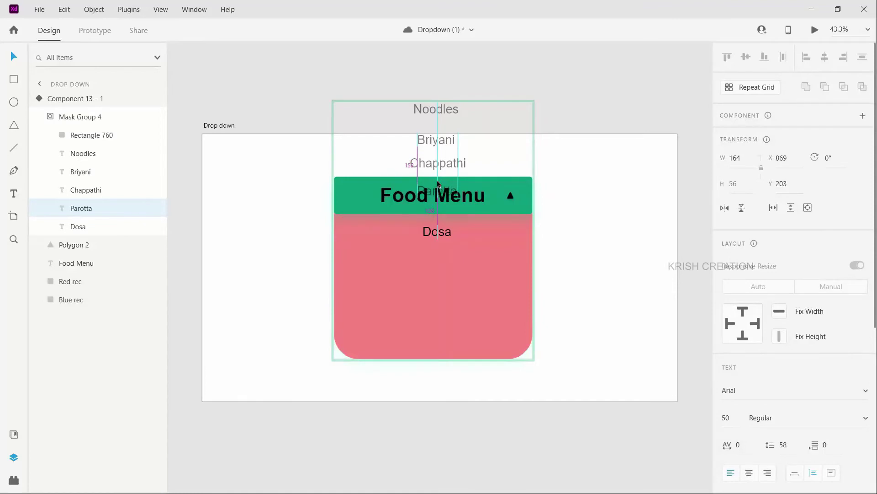
pyautogui.hotkey('shift', 'Down')
pyautogui.hotkey('shift', 'Down')
pyautogui.hotkey('shift', 'Down')
pyautogui.hotkey('shift', 'Down')
pyautogui.hotkey('shift', 'Down')
pyautogui.hotkey('shift', 'Down')
pyautogui.hotkey('shift', 'Down')
pyautogui.hotkey('shift', 'Down')
pyautogui.hotkey('shift', 'Down')
pyautogui.hotkey('shift', 'Down')
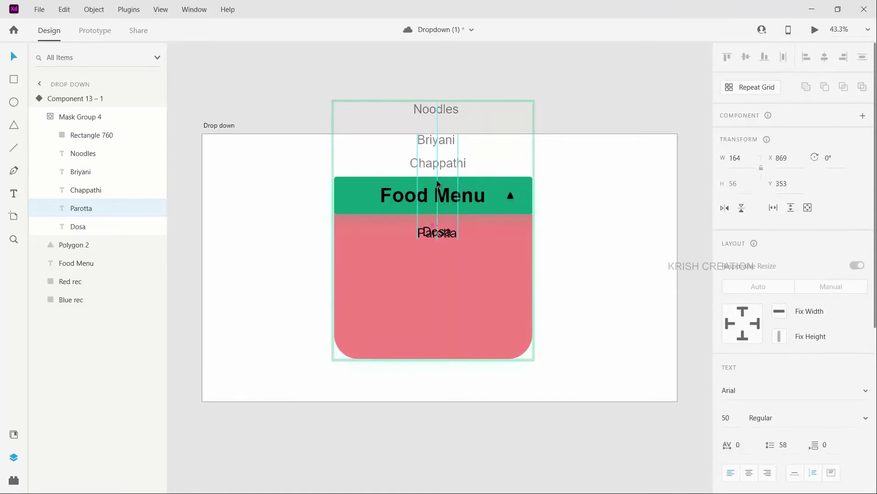
pyautogui.hotkey('shift', 'Down')
pyautogui.hotkey('shift', 'Down')
pyautogui.hotkey('shift', 'Down')
pyautogui.hotkey('shift', 'Down')
pyautogui.hotkey('shift', 'Down')
pyautogui.hotkey('shift', 'Down')
pyautogui.hotkey('shift', 'Down')
pyautogui.hotkey('shift', 'Down')
pyautogui.hotkey('shift', 'Down')
pyautogui.hotkey('shift', 'Down')
pyautogui.hotkey('shift', 'Down')
pyautogui.hotkey('shift', 'Down')
pyautogui.hotkey('shift', 'Down')
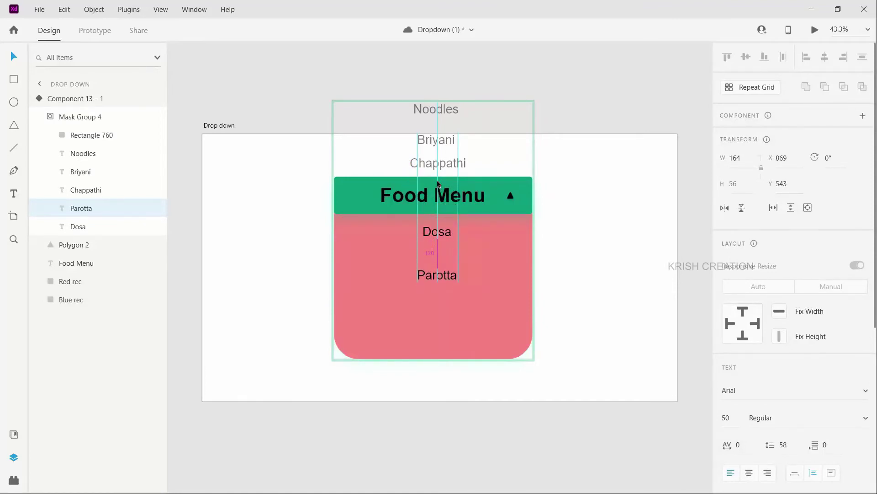
pyautogui.hotkey('shift', 'Up')
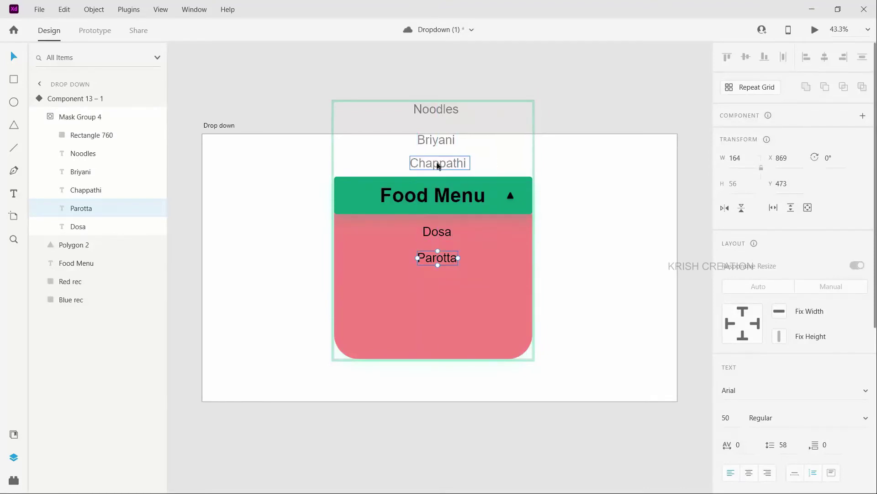
# Move the Chappathi text straight down to Y 570, below Parotta in the red panel.
pyautogui.click(438, 164)
pyautogui.hotkey('shift', 'Down')
pyautogui.hotkey('shift', 'Down')
pyautogui.hotkey('shift', 'Down')
pyautogui.hotkey('shift', 'Down')
pyautogui.hotkey('shift', 'Down')
pyautogui.hotkey('shift', 'Down')
pyautogui.hotkey('shift', 'Down')
pyautogui.hotkey('shift', 'Down')
pyautogui.hotkey('shift', 'Down')
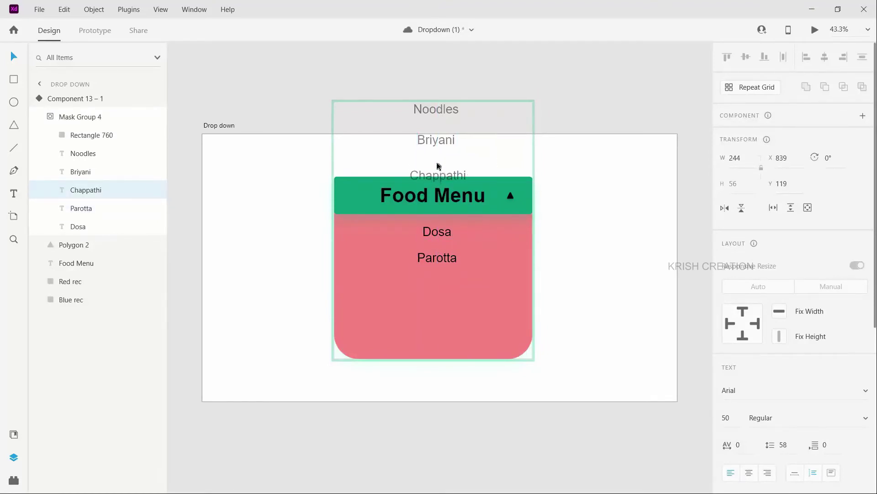
pyautogui.hotkey('shift', 'Down')
pyautogui.hotkey('shift', 'Down')
pyautogui.hotkey('shift', 'Down')
pyautogui.hotkey('shift', 'Down')
pyautogui.hotkey('shift', 'Down')
pyautogui.hotkey('shift', 'Down')
pyautogui.hotkey('shift', 'Down')
pyautogui.hotkey('shift', 'Down')
pyautogui.hotkey('shift', 'Down')
pyautogui.hotkey('shift', 'Down')
pyautogui.hotkey('shift', 'Down')
pyautogui.hotkey('shift', 'Down')
pyautogui.hotkey('shift', 'Down')
pyautogui.hotkey('shift', 'Down')
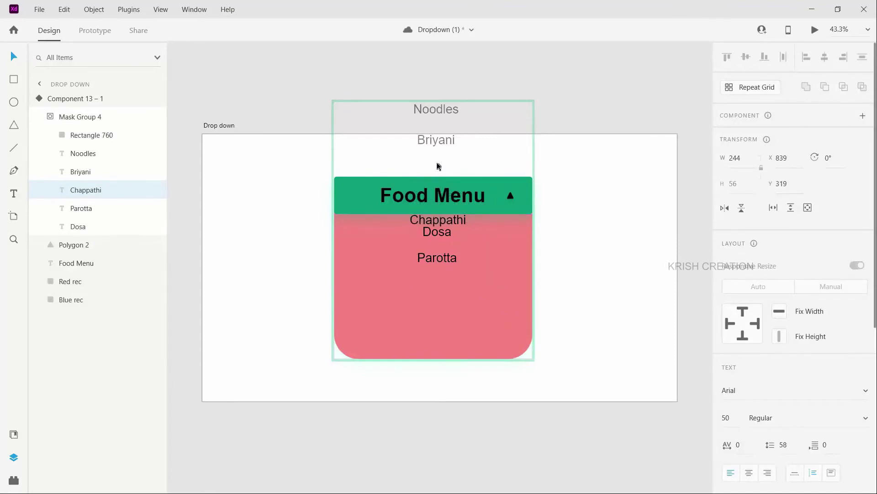
pyautogui.hotkey('shift', 'Down')
pyautogui.hotkey('shift', 'Down')
pyautogui.hotkey('shift', 'Down')
pyautogui.hotkey('shift', 'Down')
pyautogui.hotkey('shift', 'Down')
pyautogui.hotkey('shift', 'Down')
pyautogui.hotkey('shift', 'Down')
pyautogui.hotkey('shift', 'Down')
pyautogui.hotkey('shift', 'Down')
pyautogui.hotkey('shift', 'Down')
pyautogui.hotkey('shift', 'Down')
pyautogui.hotkey('shift', 'Down')
pyautogui.hotkey('shift', 'Down')
pyautogui.hotkey('shift', 'Down')
pyautogui.hotkey('shift', 'Down')
pyautogui.hotkey('shift', 'Down')
pyautogui.hotkey('shift', 'Down')
pyautogui.hotkey('shift', 'Down')
pyautogui.hotkey('shift', 'Down')
pyautogui.hotkey('shift', 'Down')
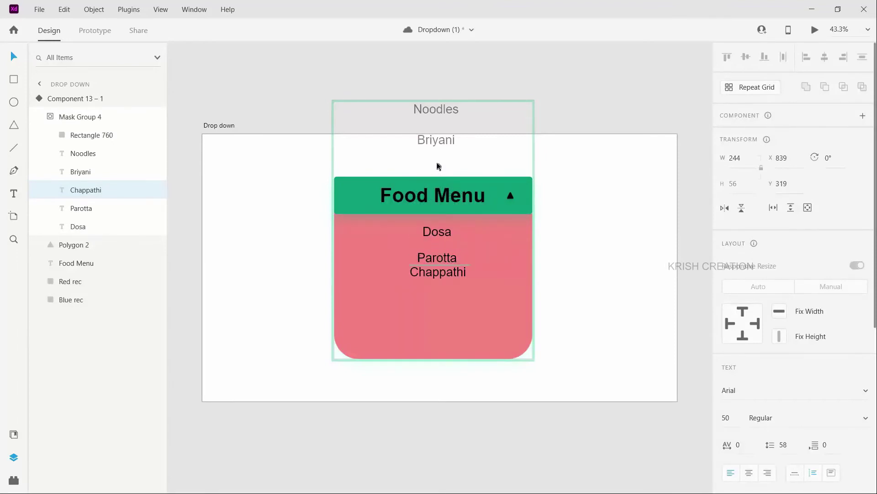
pyautogui.hotkey('shift', 'Down')
pyautogui.hotkey('shift', 'Down')
pyautogui.hotkey('shift', 'Down')
pyautogui.hotkey('shift', 'Down')
pyautogui.hotkey('shift', 'Down')
pyautogui.hotkey('shift', 'Down')
pyautogui.hotkey('shift', 'Down')
pyautogui.hotkey('shift', 'Down')
pyautogui.hotkey('shift', 'Down')
pyautogui.hotkey('shift', 'Down')
pyautogui.hotkey('shift', 'Down')
pyautogui.hotkey('shift', 'Down')
pyautogui.hotkey('shift', 'Down')
pyautogui.hotkey('shift', 'Down')
pyautogui.hotkey('shift', 'Down')
pyautogui.hotkey('shift', 'Down')
pyautogui.hotkey('shift', 'Down')
pyautogui.hotkey('shift', 'Down')
pyautogui.hotkey('shift', 'Down')
pyautogui.hotkey('shift', 'Down')
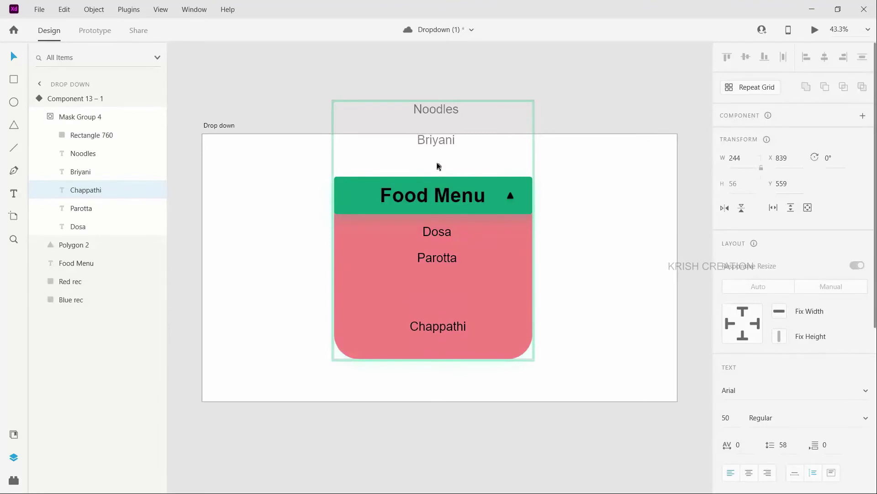
pyautogui.hotkey('shift', 'Down')
pyautogui.hotkey('shift', 'Down')
pyautogui.hotkey('shift', 'Down')
pyautogui.hotkey('shift', 'Down')
pyautogui.hotkey('shift', 'Down')
pyautogui.hotkey('shift', 'Down')
pyautogui.hotkey('shift', 'Down')
pyautogui.hotkey('shift', 'Down')
pyautogui.hotkey('shift', 'Down')
pyautogui.hotkey('shift', 'Down')
pyautogui.hotkey('shift', 'Down')
pyautogui.hotkey('shift', 'Down')
pyautogui.hotkey('shift', 'Down')
pyautogui.hotkey('shift', 'Down')
pyautogui.hotkey('shift', 'Down')
pyautogui.hotkey('shift', 'Down')
pyautogui.hotkey('shift', 'Down')
pyautogui.hotkey('shift', 'Down')
pyautogui.hotkey('shift', 'Down')
pyautogui.hotkey('shift', 'Down')
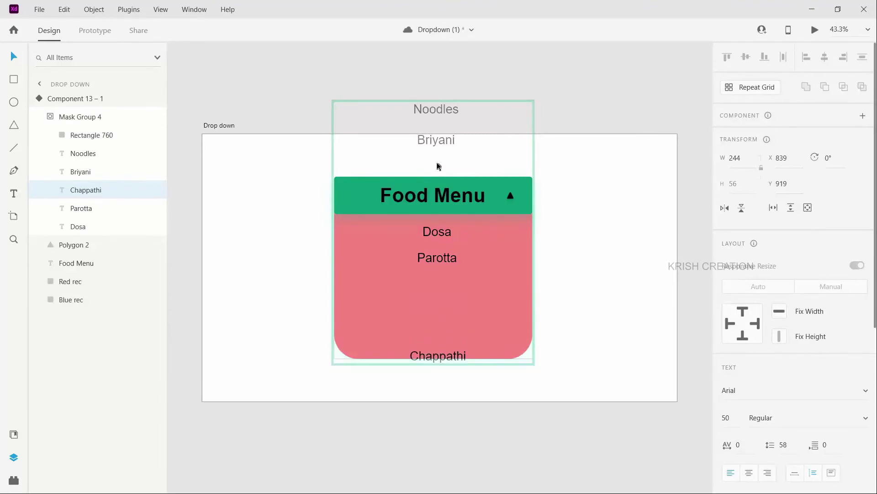
pyautogui.hotkey('shift', 'Up')
pyautogui.hotkey('shift', 'Up')
pyautogui.hotkey('shift', 'Up')
pyautogui.hotkey('shift', 'Up')
pyautogui.hotkey('shift', 'Up')
pyautogui.hotkey('shift', 'Up')
pyautogui.hotkey('shift', 'Up')
pyautogui.hotkey('shift', 'Up')
pyautogui.hotkey('shift', 'Up')
pyautogui.hotkey('shift', 'Up')
pyautogui.hotkey('shift', 'Up')
pyautogui.hotkey('shift', 'Up')
pyautogui.hotkey('shift', 'Up')
pyautogui.hotkey('shift', 'Up')
pyautogui.hotkey('shift', 'Up')
pyautogui.hotkey('shift', 'Up')
pyautogui.hotkey('shift', 'Up')
pyautogui.hotkey('shift', 'Up')
pyautogui.hotkey('shift', 'Up')
pyautogui.hotkey('shift', 'Up')
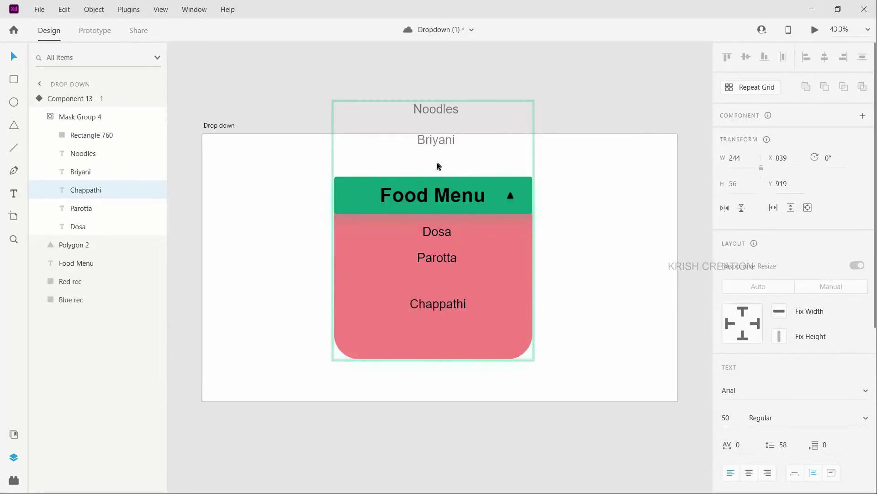
pyautogui.hotkey('shift', 'Down')
pyautogui.hotkey('shift', 'Down')
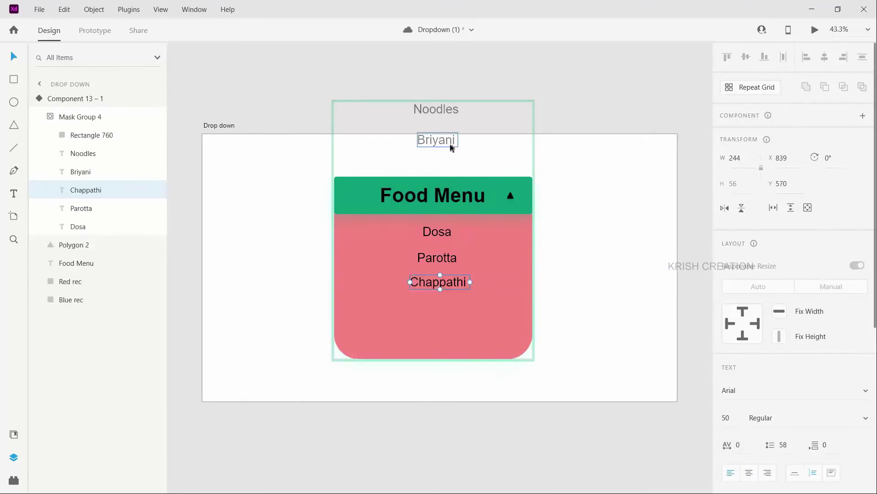
# Move the Briyani text straight down into the red panel, just below Chappathi.
pyautogui.click(450, 145)
pyautogui.hotkey('shift', 'Down')
pyautogui.hotkey('shift', 'Down')
pyautogui.hotkey('shift', 'Down')
pyautogui.hotkey('shift', 'Down')
pyautogui.hotkey('shift', 'Down')
pyautogui.hotkey('shift', 'Down')
pyautogui.hotkey('shift', 'Down')
pyautogui.hotkey('shift', 'Down')
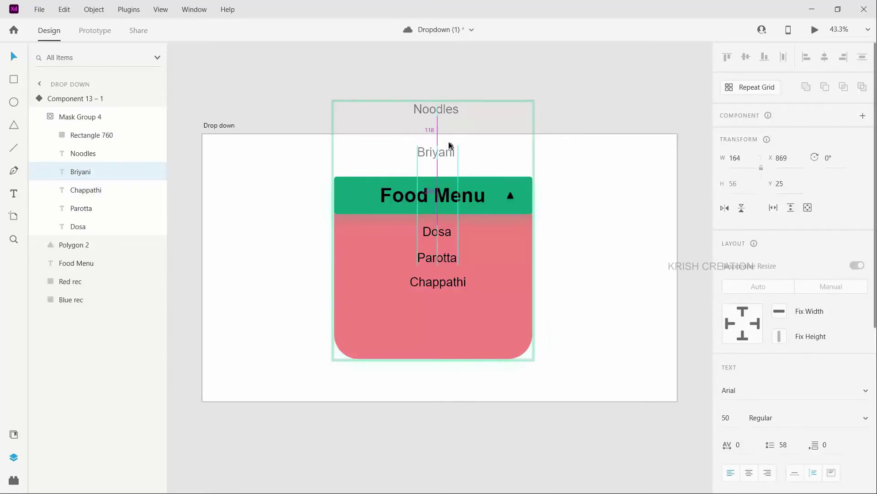
pyautogui.hotkey('shift', 'Down')
pyautogui.hotkey('shift', 'Down')
pyautogui.hotkey('shift', 'Down')
pyautogui.hotkey('shift', 'Down')
pyautogui.hotkey('shift', 'Down')
pyautogui.hotkey('shift', 'Down')
pyautogui.hotkey('shift', 'Down')
pyautogui.hotkey('shift', 'Down')
pyautogui.hotkey('shift', 'Down')
pyautogui.hotkey('shift', 'Down')
pyautogui.hotkey('shift', 'Down')
pyautogui.hotkey('shift', 'Down')
pyautogui.hotkey('shift', 'Down')
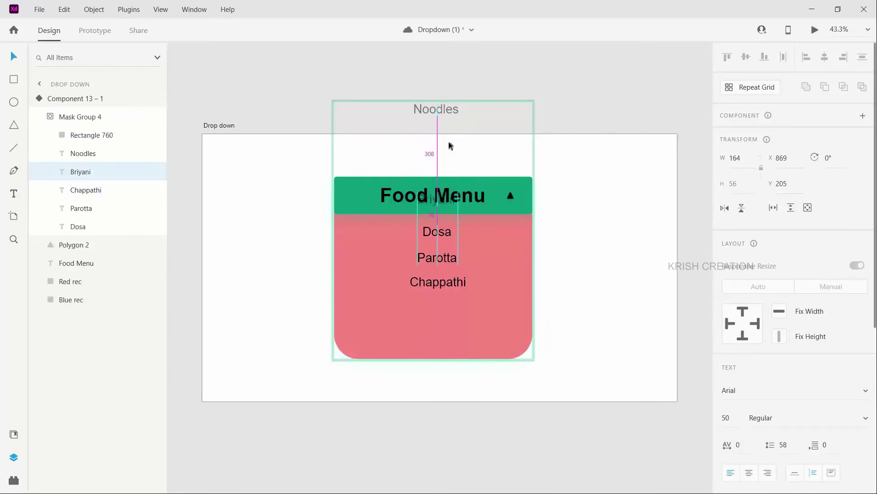
pyautogui.hotkey('shift', 'Down')
pyautogui.hotkey('shift', 'Down')
pyautogui.hotkey('shift', 'Down')
pyautogui.hotkey('shift', 'Down')
pyautogui.hotkey('shift', 'Down')
pyautogui.hotkey('shift', 'Down')
pyautogui.hotkey('shift', 'Down')
pyautogui.hotkey('shift', 'Down')
pyautogui.hotkey('shift', 'Down')
pyautogui.hotkey('shift', 'Down')
pyautogui.hotkey('shift', 'Down')
pyautogui.hotkey('shift', 'Down')
pyautogui.hotkey('shift', 'Down')
pyautogui.hotkey('shift', 'Down')
pyautogui.hotkey('shift', 'Down')
pyautogui.hotkey('shift', 'Down')
pyautogui.hotkey('shift', 'Down')
pyautogui.hotkey('shift', 'Down')
pyautogui.hotkey('shift', 'Down')
pyautogui.hotkey('shift', 'Down')
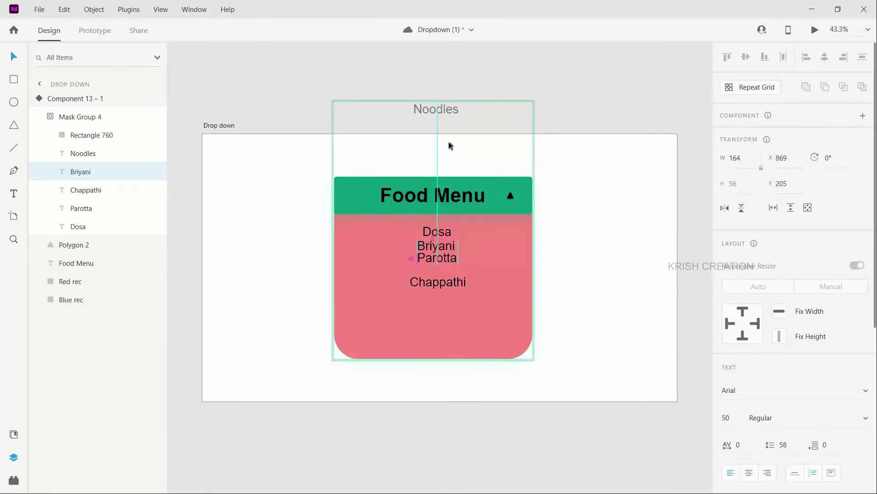
pyautogui.hotkey('shift', 'Down')
pyautogui.hotkey('shift', 'Down')
pyautogui.hotkey('shift', 'Down')
pyautogui.hotkey('shift', 'Down')
pyautogui.hotkey('shift', 'Down')
pyautogui.hotkey('shift', 'Down')
pyautogui.hotkey('shift', 'Down')
pyautogui.hotkey('shift', 'Down')
pyautogui.hotkey('shift', 'Down')
pyautogui.hotkey('shift', 'Down')
pyautogui.hotkey('shift', 'Down')
pyautogui.hotkey('shift', 'Down')
pyautogui.hotkey('shift', 'Down')
pyautogui.hotkey('shift', 'Down')
pyautogui.hotkey('shift', 'Down')
pyautogui.hotkey('shift', 'Down')
pyautogui.hotkey('shift', 'Down')
pyautogui.hotkey('shift', 'Down')
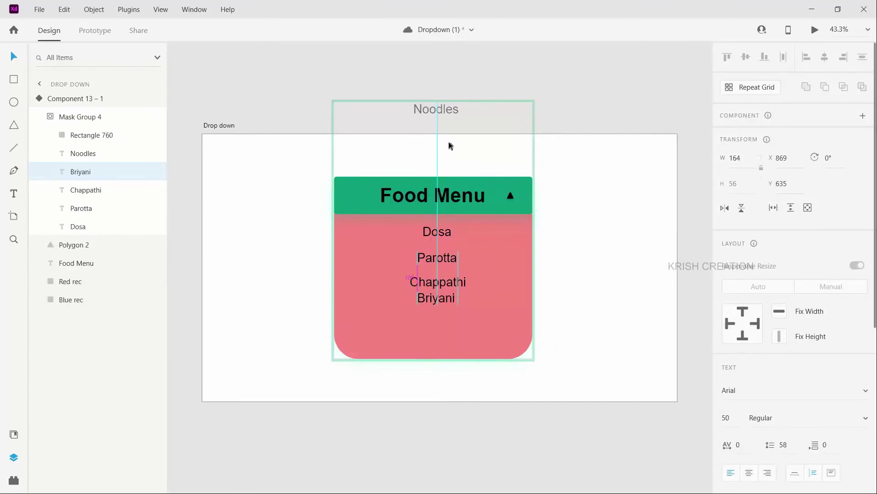
pyautogui.hotkey('shift', 'Down')
pyautogui.hotkey('shift', 'Down')
pyautogui.hotkey('shift', 'Down')
pyautogui.hotkey('shift', 'Down')
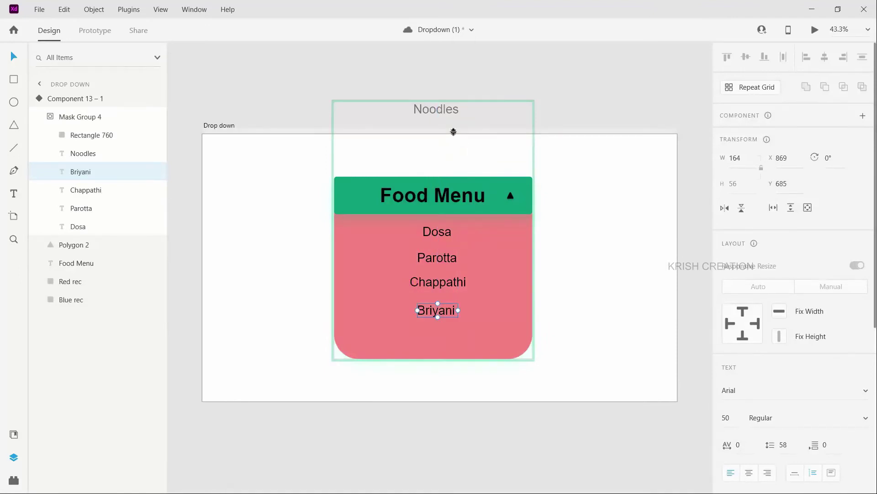
# Move the Noodles text straight down to Y 781, below Briyani in the red panel.
pyautogui.click(438, 109)
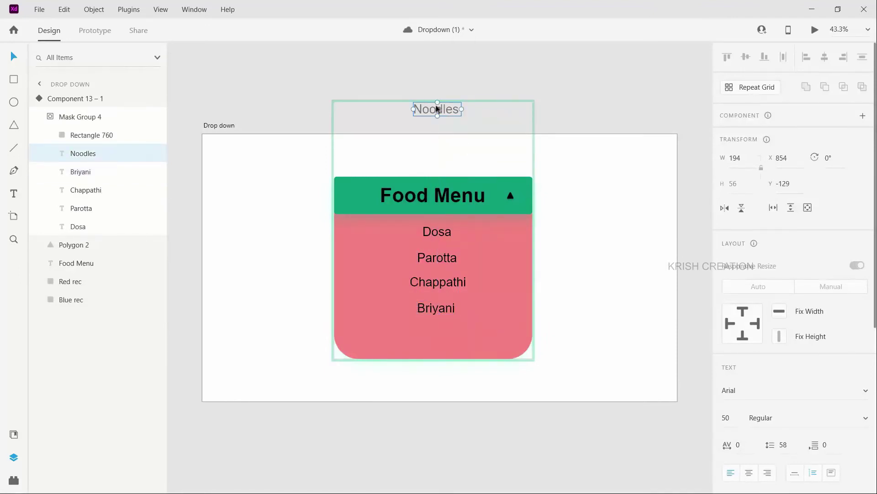
pyautogui.hotkey('shift', 'Down')
pyautogui.hotkey('shift', 'Down')
pyautogui.hotkey('shift', 'Down')
pyautogui.hotkey('shift', 'Down')
pyautogui.hotkey('shift', 'Down')
pyautogui.hotkey('shift', 'Down')
pyautogui.hotkey('shift', 'Down')
pyautogui.hotkey('shift', 'Down')
pyautogui.hotkey('shift', 'Down')
pyautogui.hotkey('shift', 'Down')
pyautogui.hotkey('shift', 'Down')
pyautogui.hotkey('shift', 'Down')
pyautogui.hotkey('shift', 'Down')
pyautogui.hotkey('shift', 'Down')
pyautogui.hotkey('shift', 'Down')
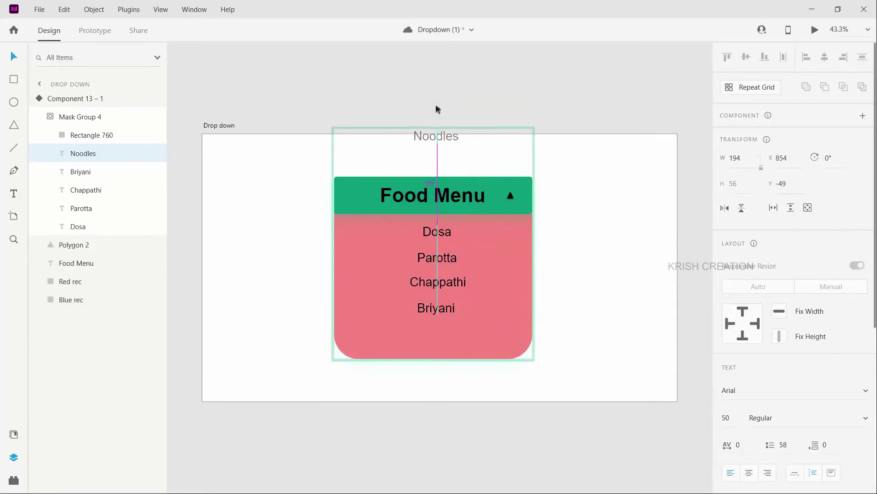
pyautogui.hotkey('shift', 'Down')
pyautogui.hotkey('shift', 'Down')
pyautogui.hotkey('shift', 'Down')
pyautogui.hotkey('shift', 'Down')
pyautogui.hotkey('shift', 'Down')
pyautogui.hotkey('shift', 'Down')
pyautogui.hotkey('shift', 'Down')
pyautogui.hotkey('shift', 'Down')
pyautogui.hotkey('shift', 'Down')
pyautogui.hotkey('shift', 'Down')
pyautogui.hotkey('shift', 'Down')
pyautogui.hotkey('shift', 'Down')
pyautogui.hotkey('shift', 'Down')
pyautogui.hotkey('shift', 'Down')
pyautogui.hotkey('shift', 'Down')
pyautogui.hotkey('shift', 'Down')
pyautogui.hotkey('shift', 'Down')
pyautogui.hotkey('shift', 'Down')
pyautogui.hotkey('shift', 'Down')
pyautogui.hotkey('shift', 'Down')
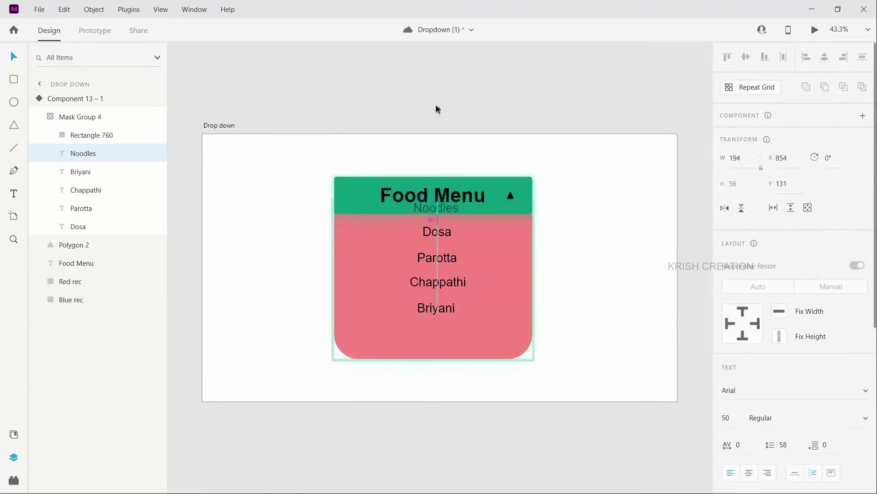
pyautogui.hotkey('shift', 'Down')
pyautogui.hotkey('shift', 'Down')
pyautogui.hotkey('shift', 'Down')
pyautogui.hotkey('shift', 'Down')
pyautogui.hotkey('shift', 'Down')
pyautogui.hotkey('shift', 'Down')
pyautogui.hotkey('shift', 'Down')
pyautogui.hotkey('shift', 'Down')
pyautogui.hotkey('shift', 'Down')
pyautogui.hotkey('shift', 'Down')
pyautogui.hotkey('shift', 'Down')
pyautogui.hotkey('shift', 'Down')
pyautogui.hotkey('shift', 'Down')
pyautogui.hotkey('shift', 'Down')
pyautogui.hotkey('shift', 'Down')
pyautogui.hotkey('shift', 'Down')
pyautogui.hotkey('shift', 'Down')
pyautogui.hotkey('shift', 'Down')
pyautogui.hotkey('shift', 'Down')
pyautogui.hotkey('shift', 'Down')
pyautogui.hotkey('shift', 'Down')
pyautogui.hotkey('shift', 'Down')
pyautogui.hotkey('shift', 'Down')
pyautogui.hotkey('shift', 'Down')
pyautogui.hotkey('shift', 'Down')
pyautogui.hotkey('shift', 'Down')
pyautogui.hotkey('shift', 'Down')
pyautogui.hotkey('shift', 'Down')
pyautogui.hotkey('shift', 'Down')
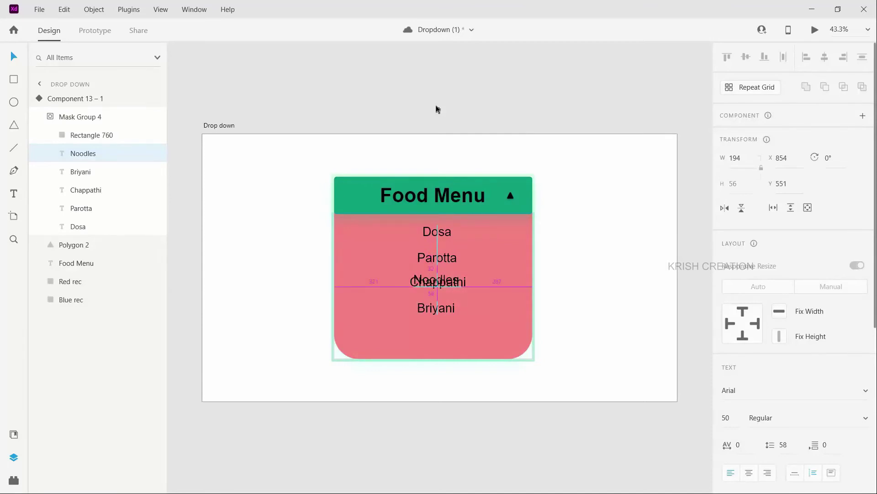
pyautogui.hotkey('shift', 'Down')
pyautogui.hotkey('shift', 'Down')
pyautogui.hotkey('shift', 'Down')
pyautogui.hotkey('shift', 'Down')
pyautogui.hotkey('shift', 'Down')
pyautogui.hotkey('shift', 'Down')
pyautogui.hotkey('shift', 'Down')
pyautogui.hotkey('shift', 'Down')
pyautogui.hotkey('shift', 'Down')
pyautogui.hotkey('shift', 'Down')
pyautogui.hotkey('shift', 'Down')
pyautogui.hotkey('shift', 'Down')
pyautogui.hotkey('shift', 'Down')
pyautogui.hotkey('shift', 'Down')
pyautogui.hotkey('shift', 'Down')
pyautogui.hotkey('shift', 'Down')
pyautogui.hotkey('shift', 'Down')
pyautogui.hotkey('shift', 'Down')
pyautogui.hotkey('shift', 'Down')
pyautogui.hotkey('shift', 'Down')
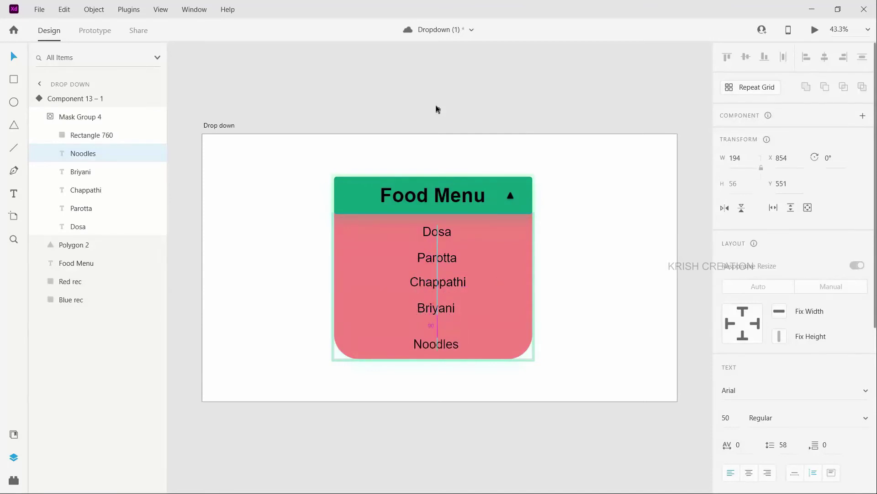
pyautogui.hotkey('shift', 'Up')
pyautogui.hotkey('shift', 'Up')
pyautogui.hotkey('shift', 'Up')
pyautogui.hotkey('shift', 'Up')
pyautogui.hotkey('shift', 'Up')
pyautogui.hotkey('shift', 'Up')
pyautogui.hotkey('shift', 'Up')
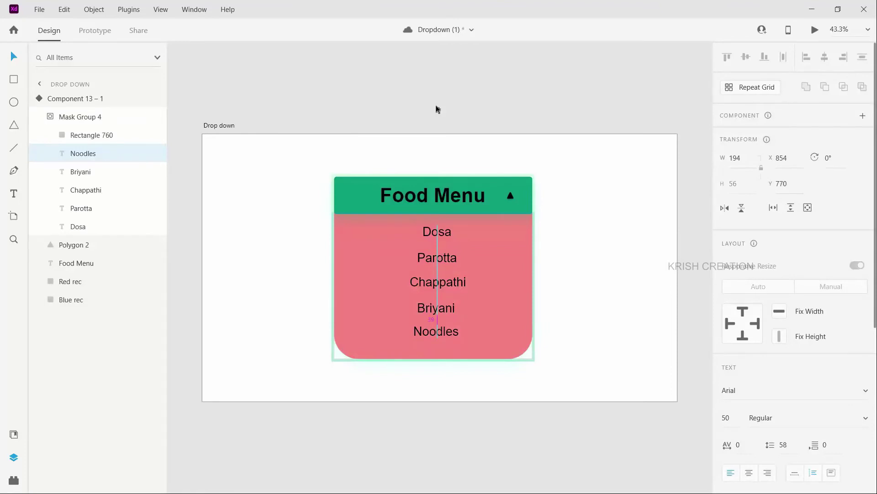
pyautogui.hotkey('shift', 'Down')
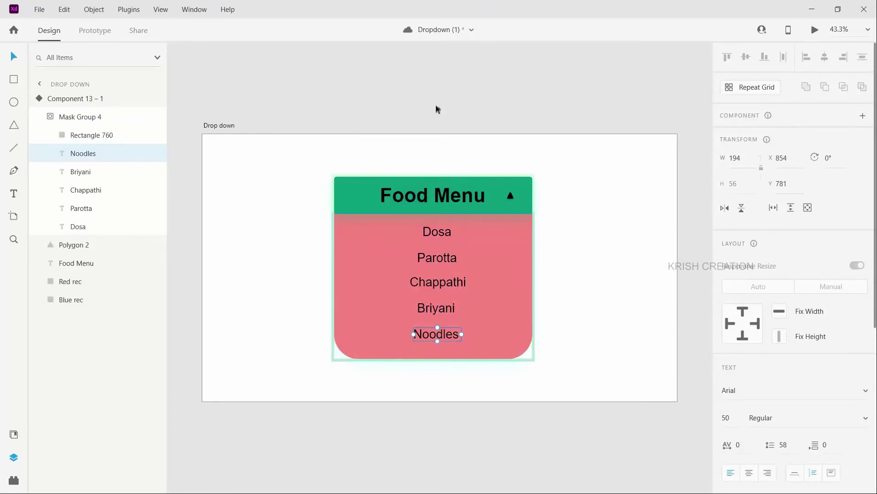
pyautogui.click(631, 285)
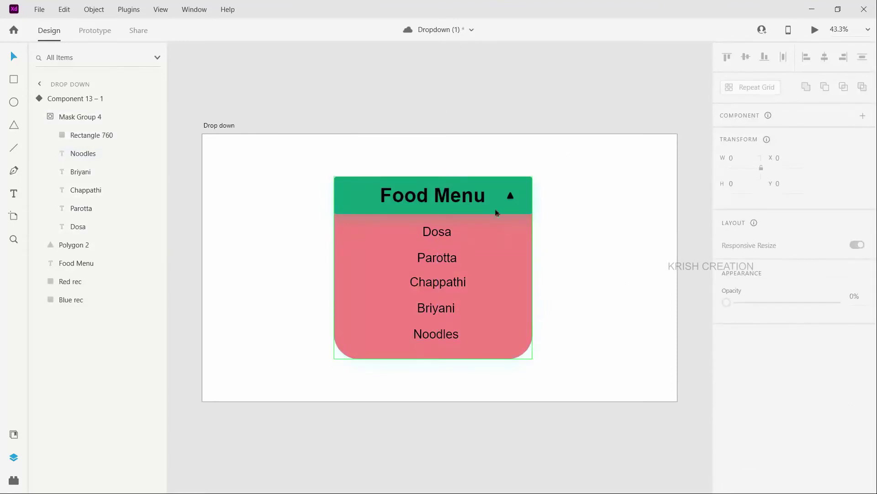
# Shift the whole Food Menu component slightly left to X 526, keeping it at Y 172.
pyautogui.click(510, 261)
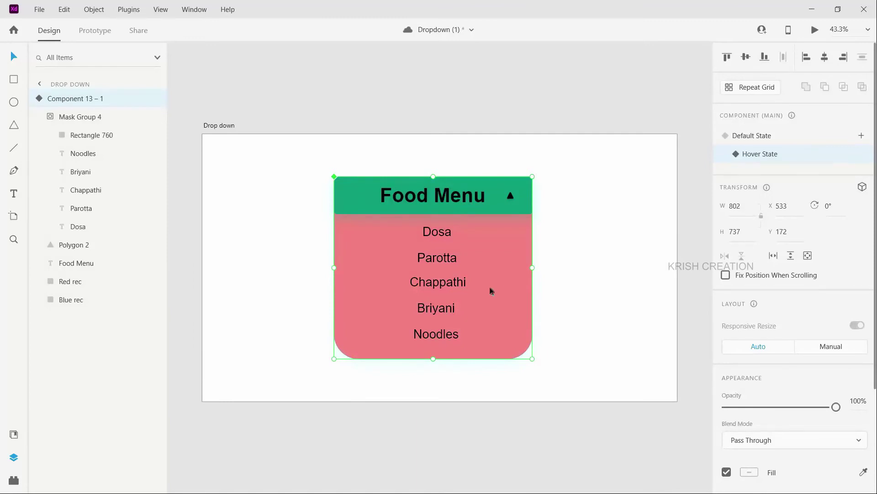
pyautogui.moveTo(490, 290); pyautogui.dragTo(487, 293)
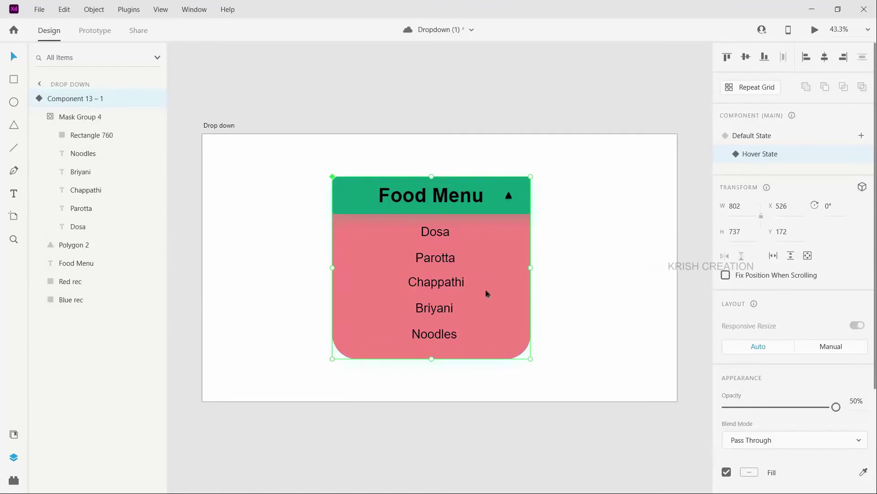
# Set the opacity of the red rectangle to 75% in the component's Hover State.
pyautogui.doubleClick(488, 293)
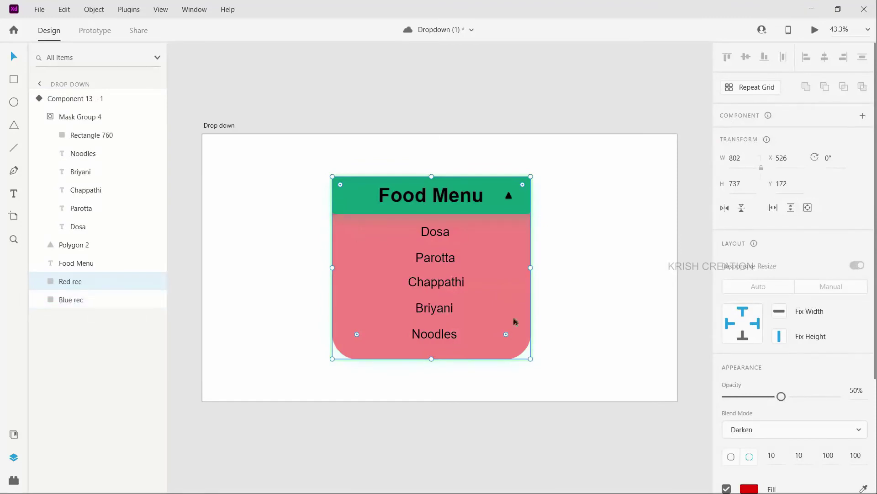
pyautogui.scroll(-5, 791, 270)
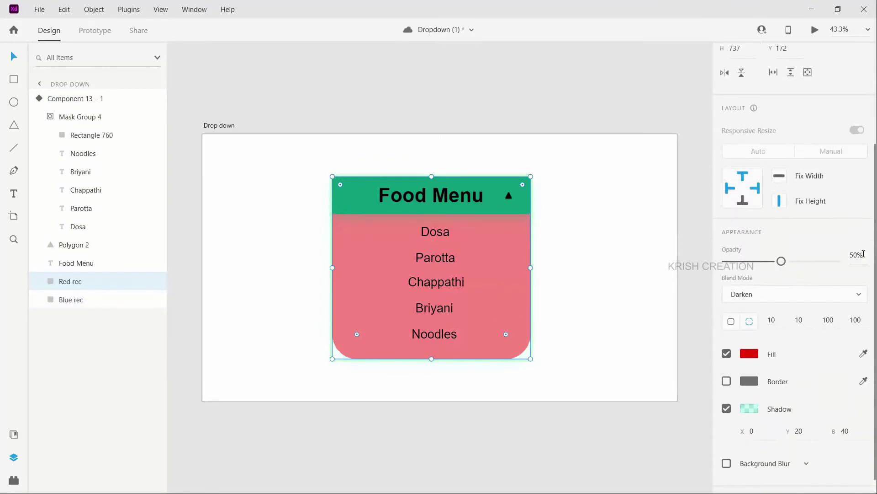
pyautogui.click(857, 255)
pyautogui.press('Return')
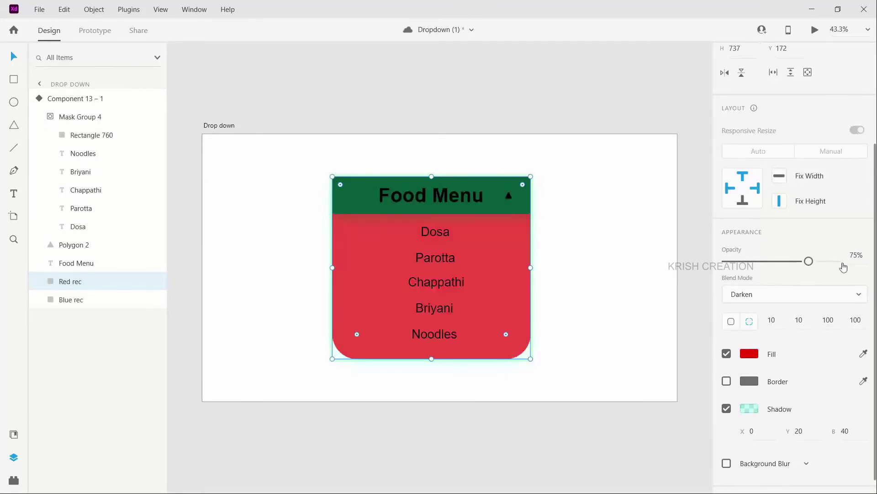
pyautogui.click(656, 300)
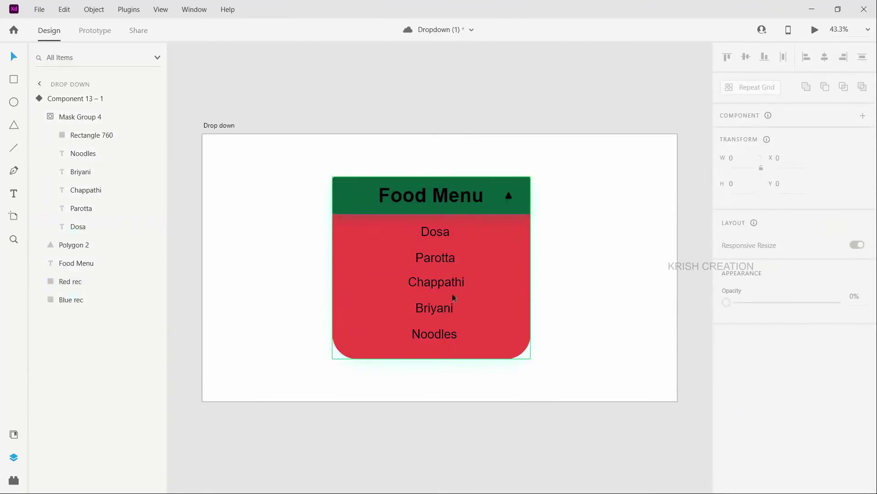
# Change the fill of the five food item texts, Dosa through Noodles, to white #FFFFFF in the Hover State.
pyautogui.click(77, 227)
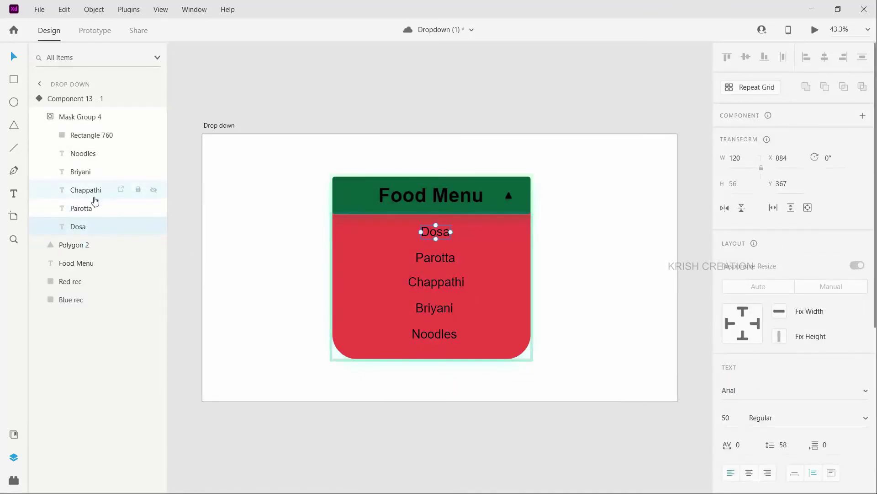
pyautogui.keyDown('shift'); pyautogui.click(86, 153); pyautogui.keyUp('shift')
pyautogui.scroll(-2, 639, 320)
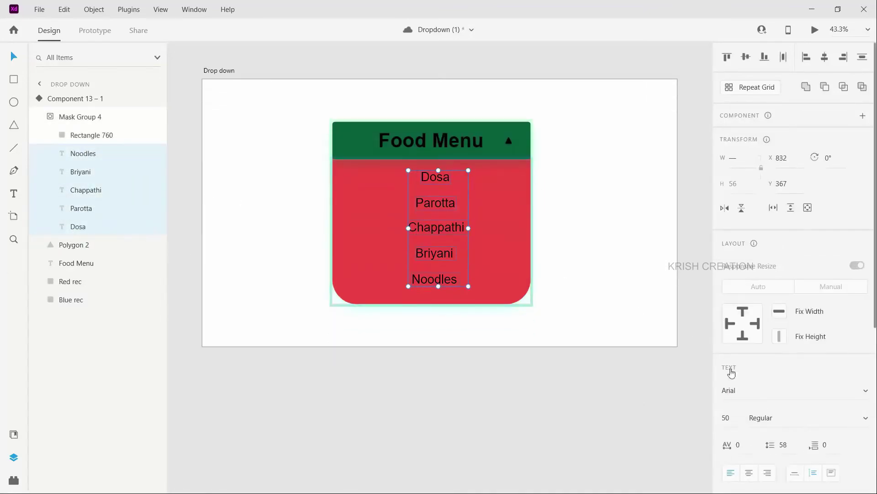
pyautogui.scroll(-5, 731, 370)
pyautogui.click(750, 363)
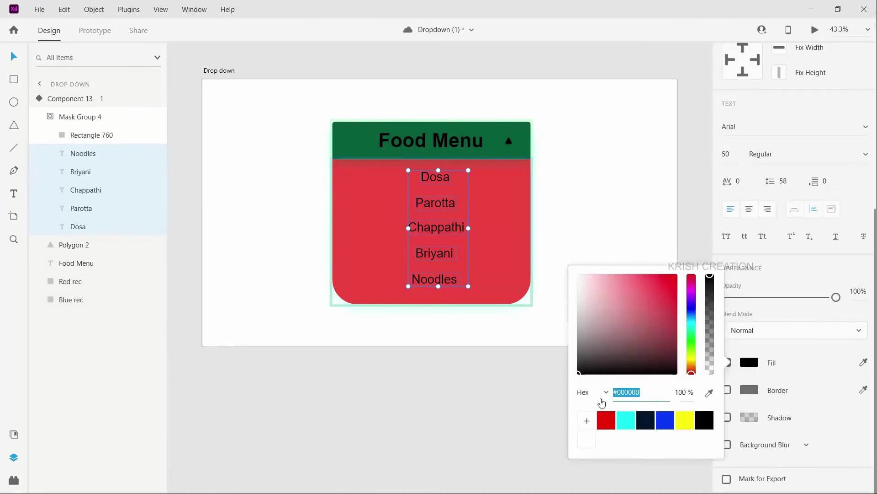
pyautogui.click(587, 440)
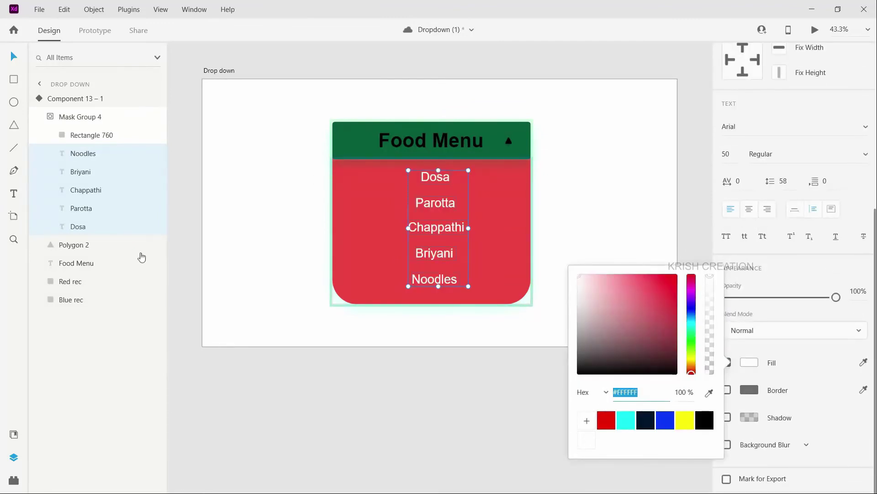
# Change the fill of the Food Menu title and its triangle to white in the Hover State.
pyautogui.click(73, 264)
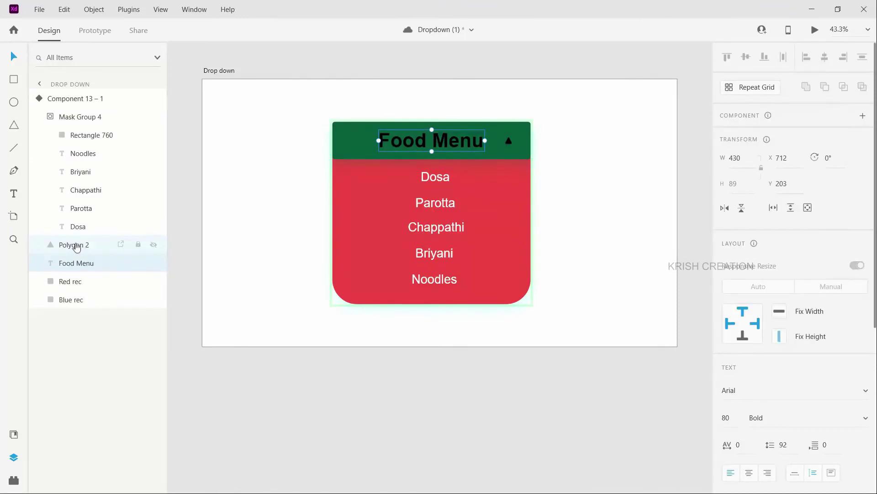
pyautogui.keyDown('shift'); pyautogui.click(73, 245); pyautogui.keyUp('shift')
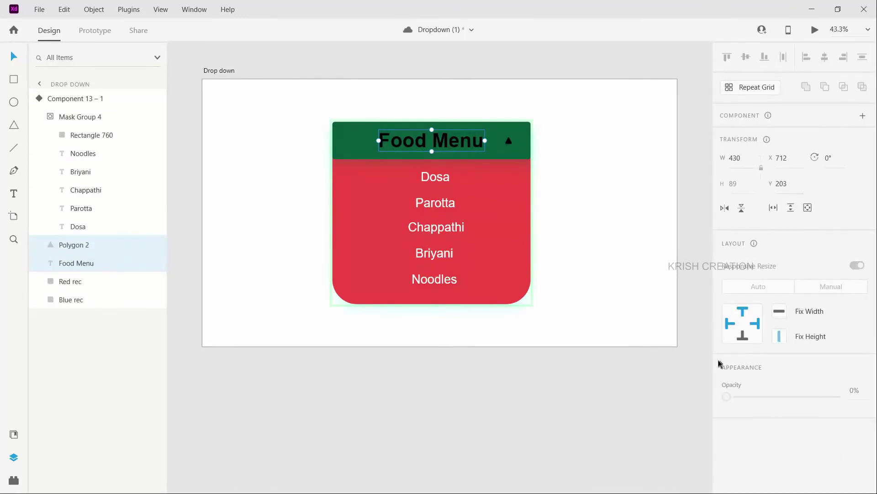
pyautogui.scroll(-3, 749, 411)
pyautogui.click(750, 335)
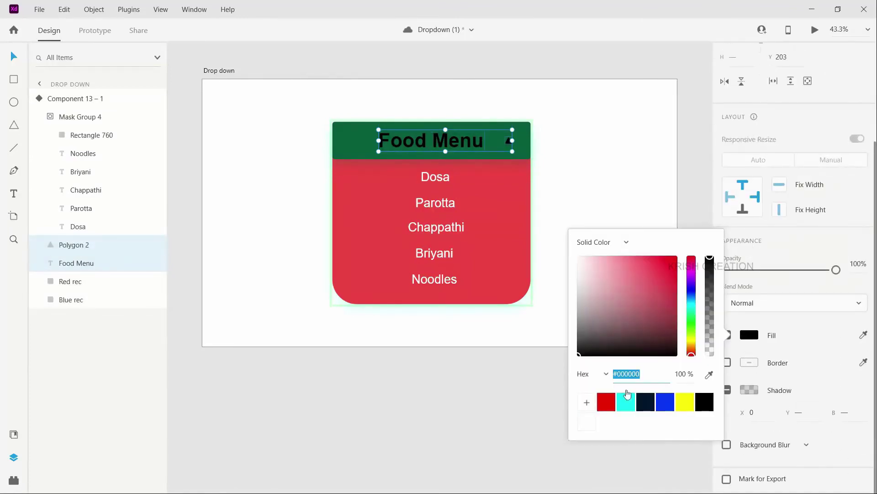
pyautogui.click(587, 421)
pyautogui.click(613, 186)
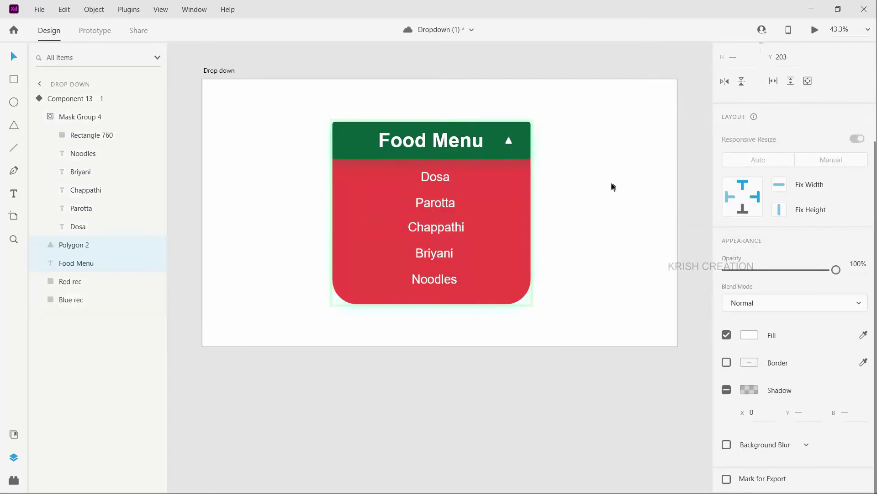
# Compare the Food Menu component's Default State with its Hover State, ending on the Default State.
pyautogui.scroll(2, 613, 186)
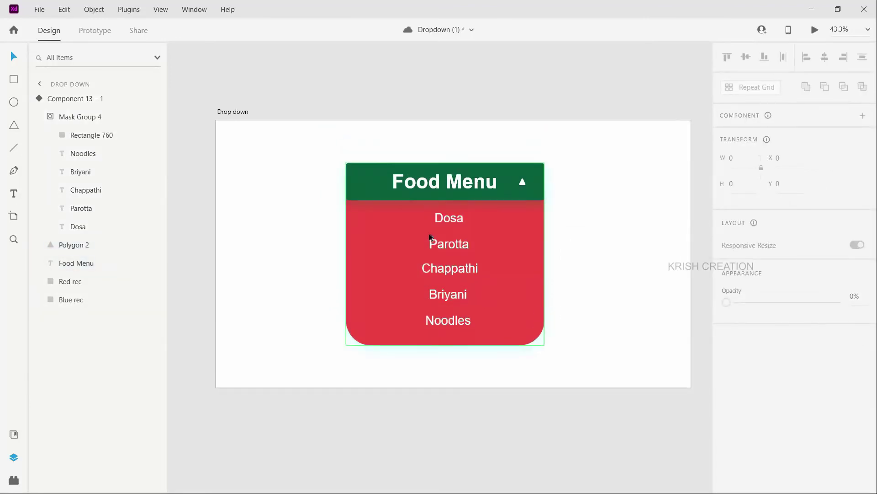
pyautogui.click(472, 208)
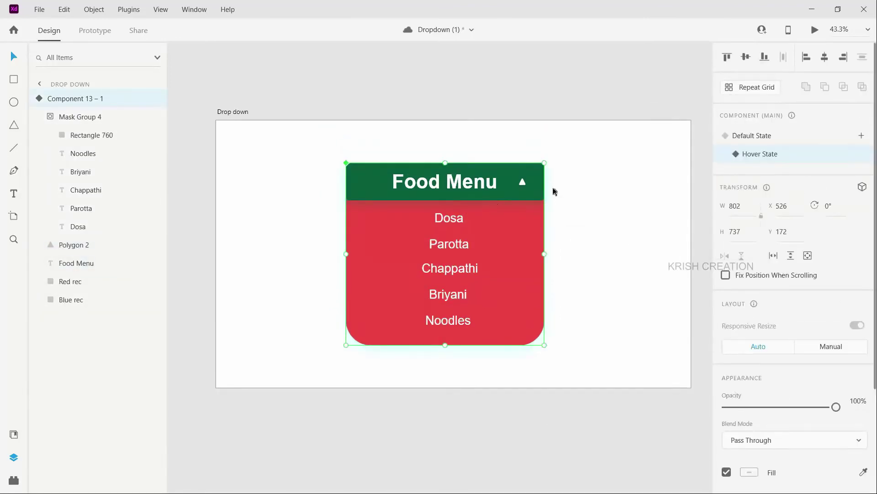
pyautogui.click(741, 137)
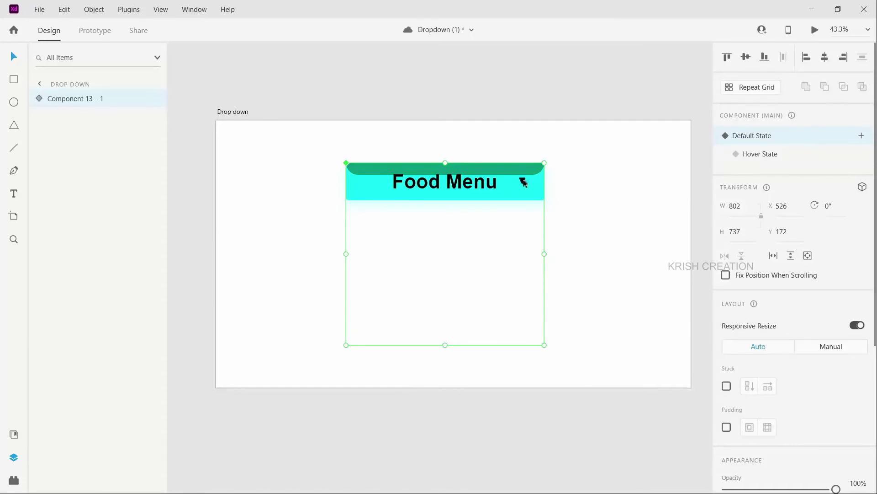
pyautogui.click(756, 158)
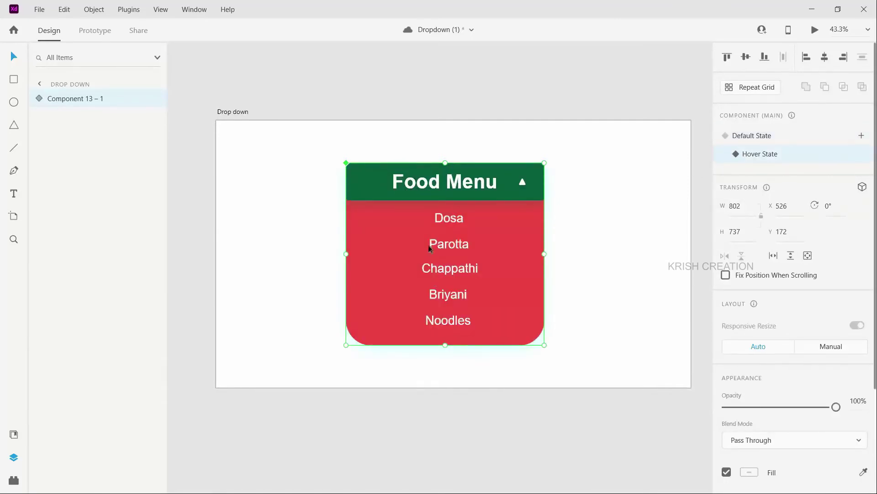
pyautogui.click(748, 137)
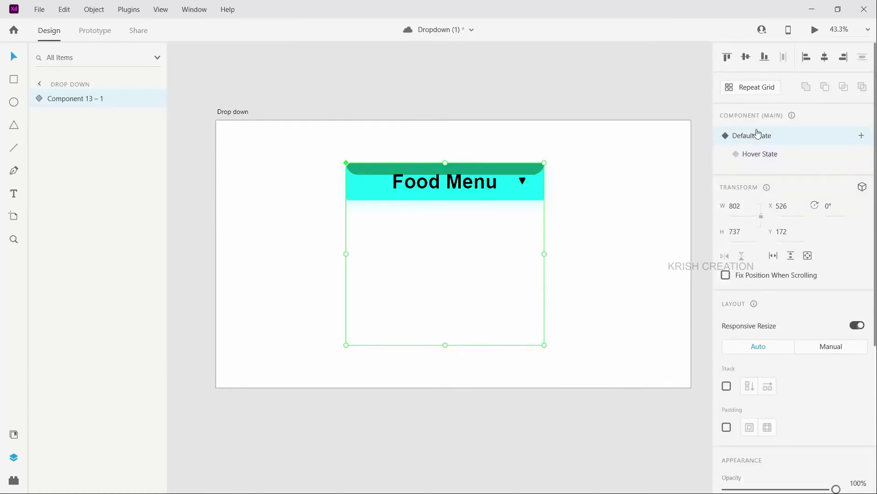
# Change the fill of the five food item texts inside Mask Group 4 to white in the Default State.
pyautogui.click(39, 99)
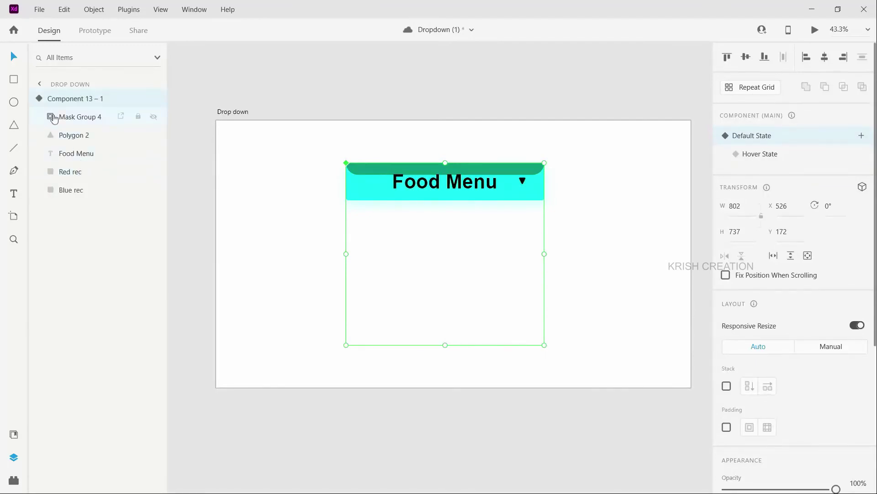
pyautogui.click(51, 117)
pyautogui.click(83, 160)
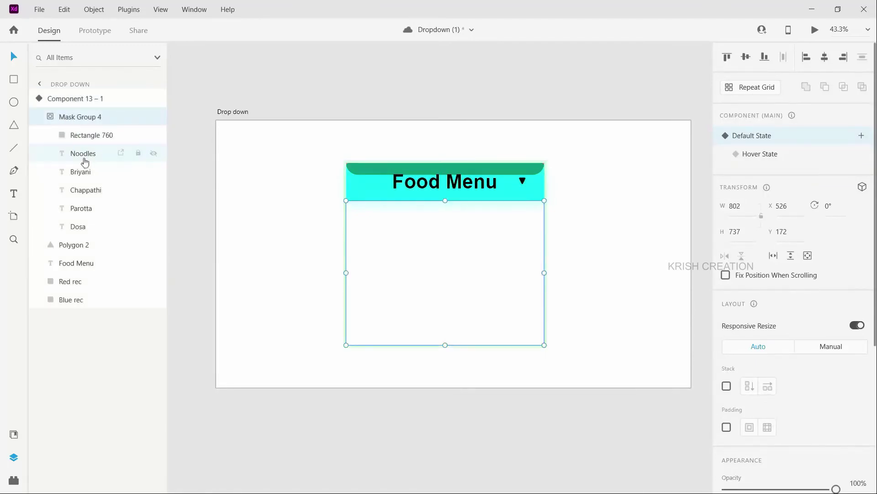
pyautogui.keyDown('shift'); pyautogui.click(94, 227); pyautogui.keyUp('shift')
pyautogui.scroll(-3, 762, 320)
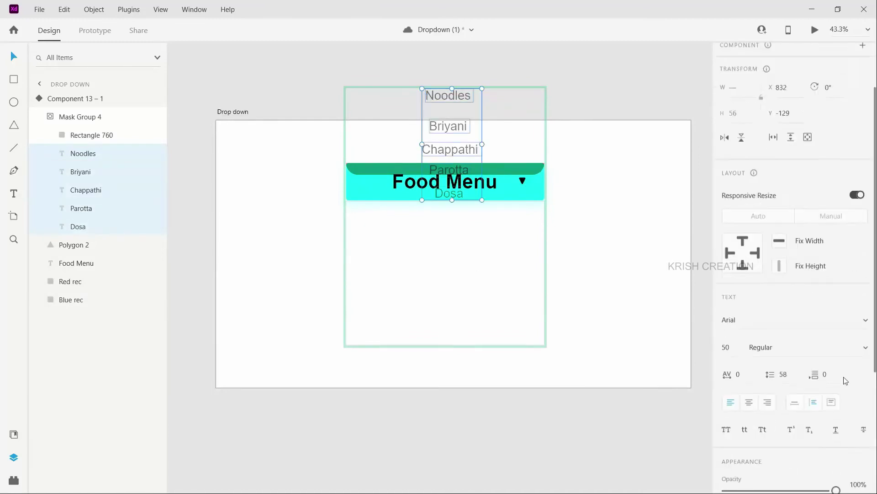
pyautogui.click(750, 490)
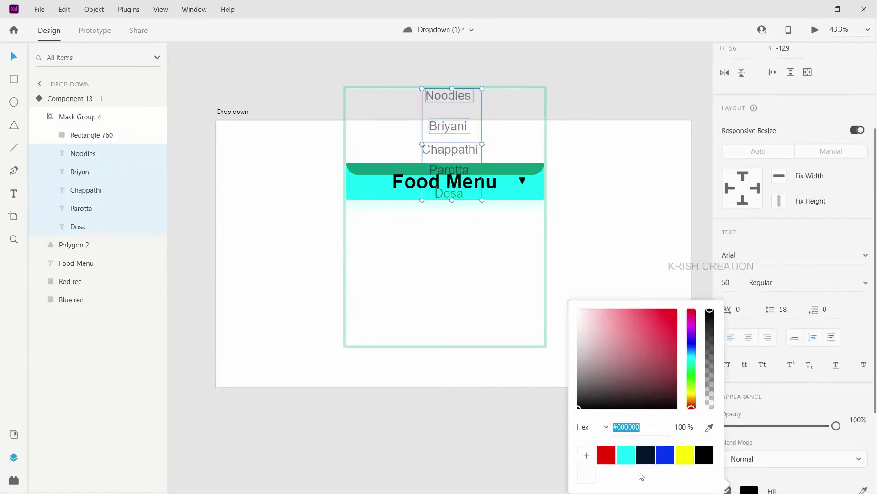
pyautogui.click(587, 475)
pyautogui.click(271, 264)
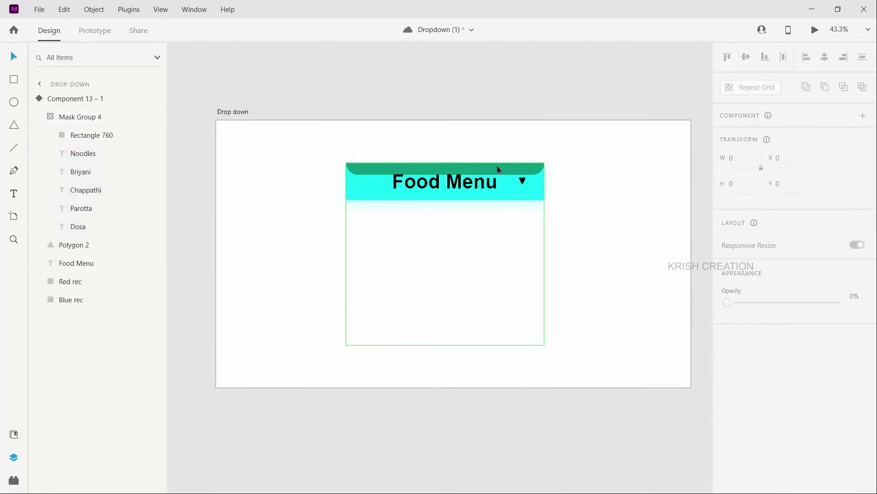
# Try a white #FFFFFF fill on the Food Menu title in the Default State, and undo the change.
pyautogui.click(473, 185)
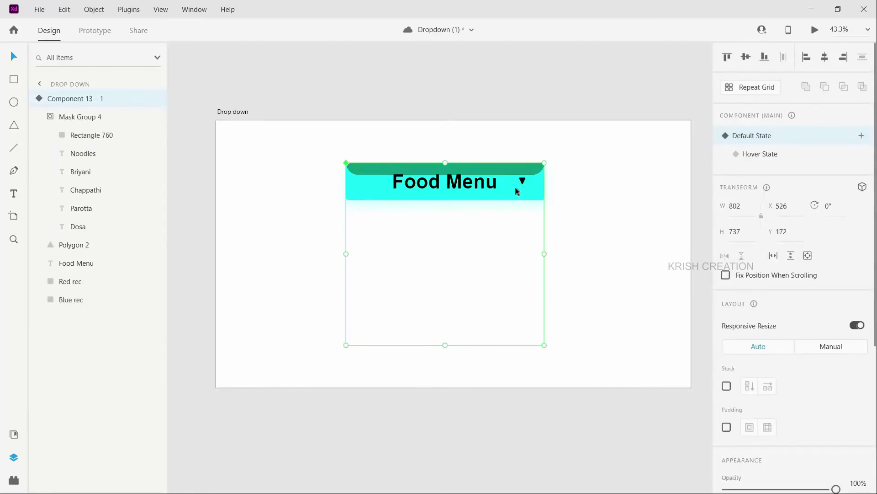
pyautogui.doubleClick(484, 188)
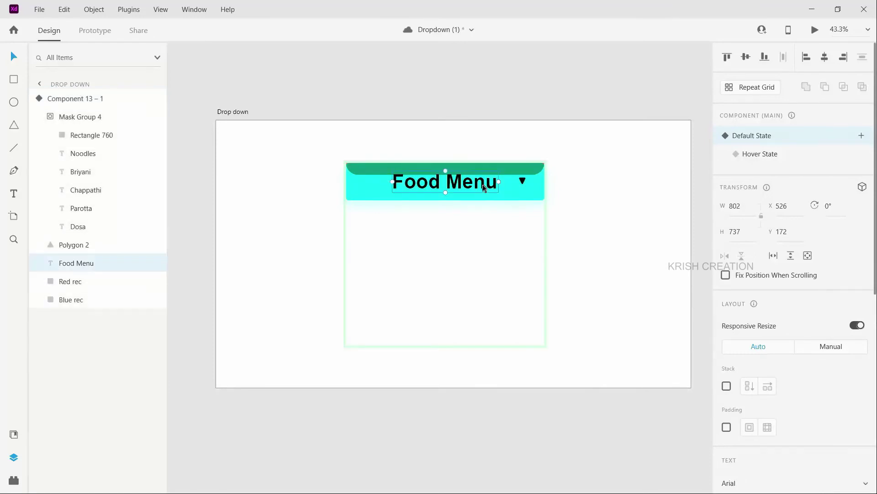
pyautogui.scroll(-2, 699, 245)
pyautogui.scroll(-5, 736, 315)
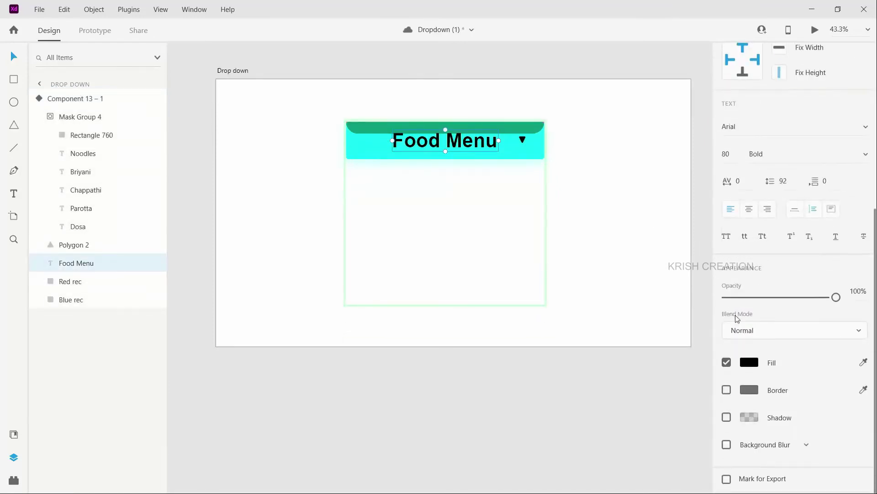
pyautogui.click(749, 364)
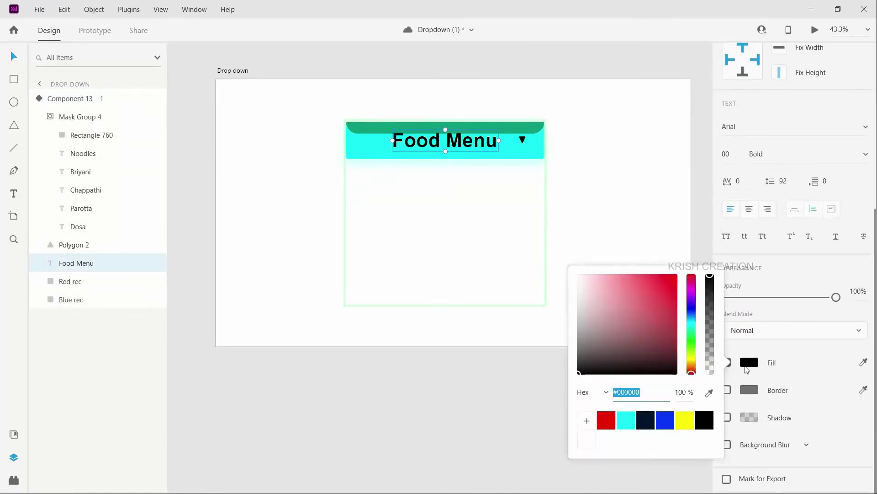
pyautogui.click(587, 440)
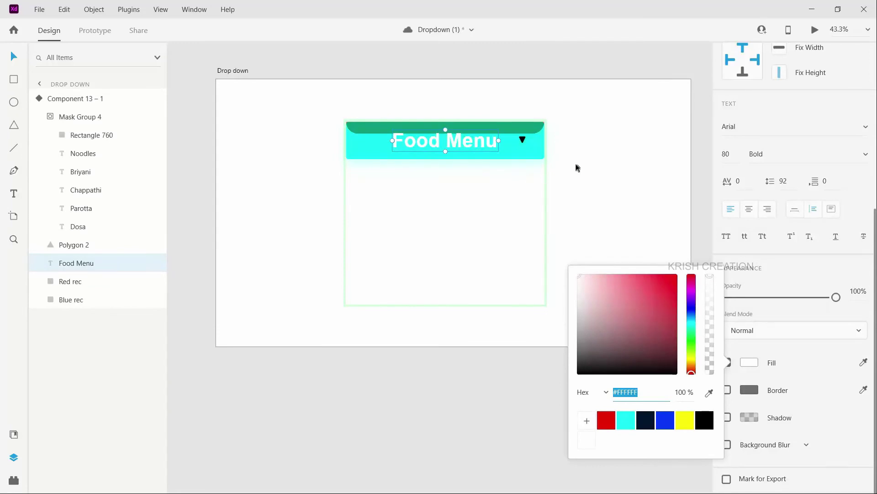
pyautogui.hotkey('ctrl', 'z')
pyautogui.click(617, 126)
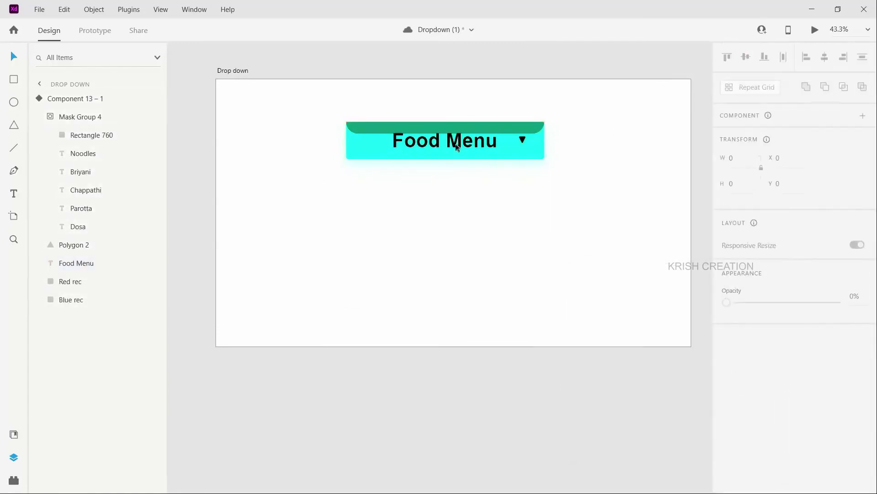
# Select the Food Menu component, switch to Prototype mode and choose Hover as the trigger of its Default State interaction.
pyautogui.scroll(1, 567, 149)
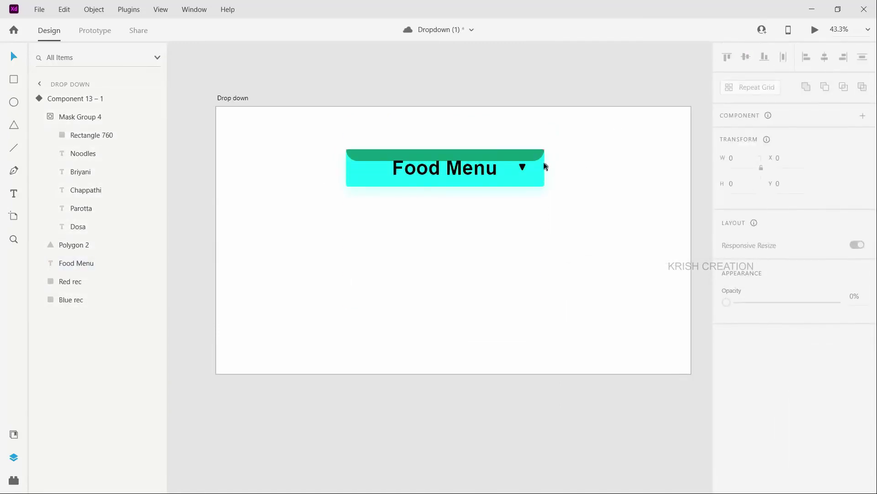
pyautogui.click(328, 140)
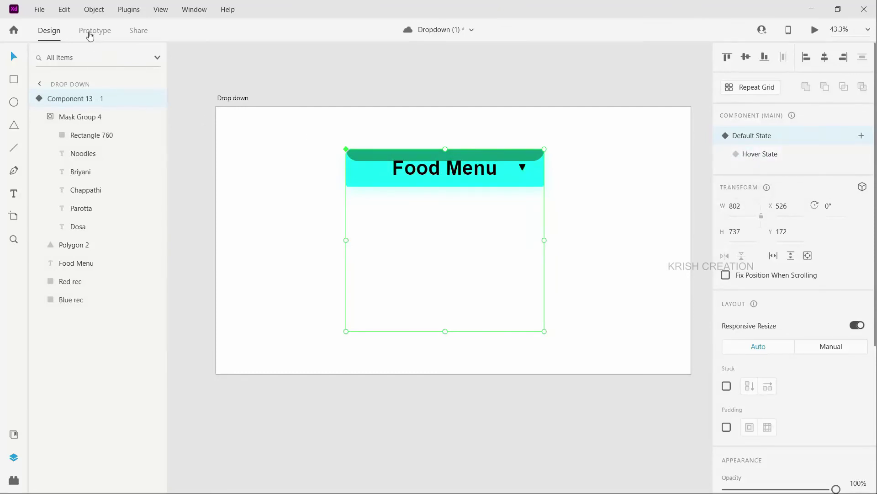
pyautogui.click(90, 34)
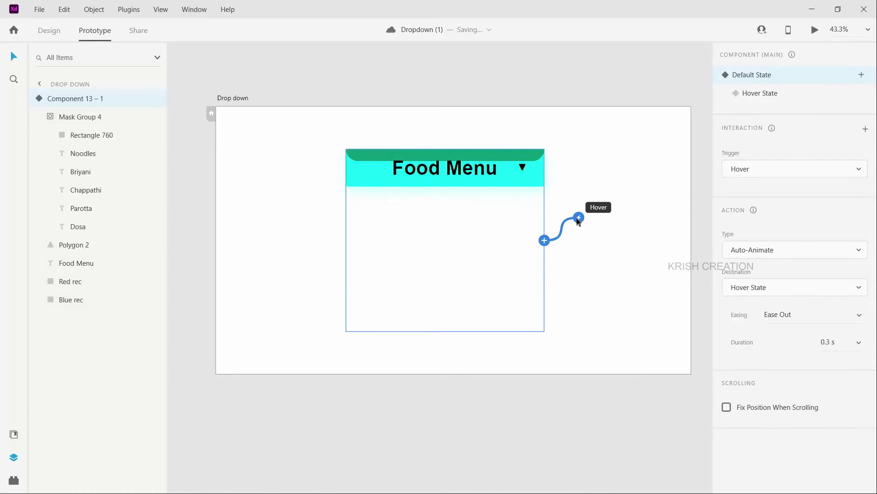
pyautogui.click(813, 170)
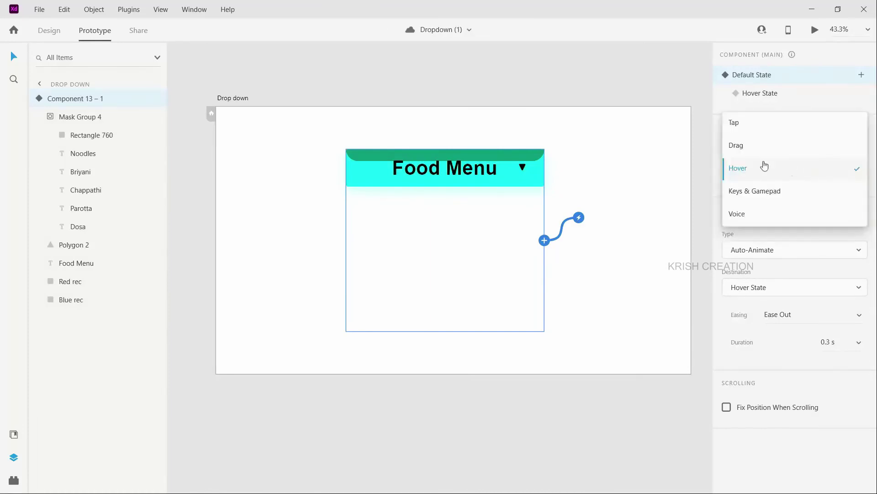
pyautogui.click(740, 170)
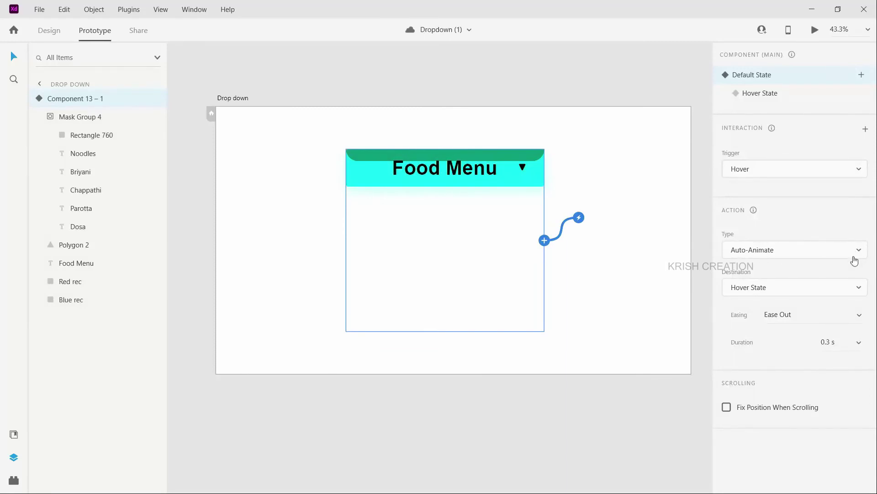
# Choose Hover State as the Auto-Animate destination and set the easing to Ease In-Out.
pyautogui.click(859, 291)
pyautogui.click(771, 291)
pyautogui.click(859, 316)
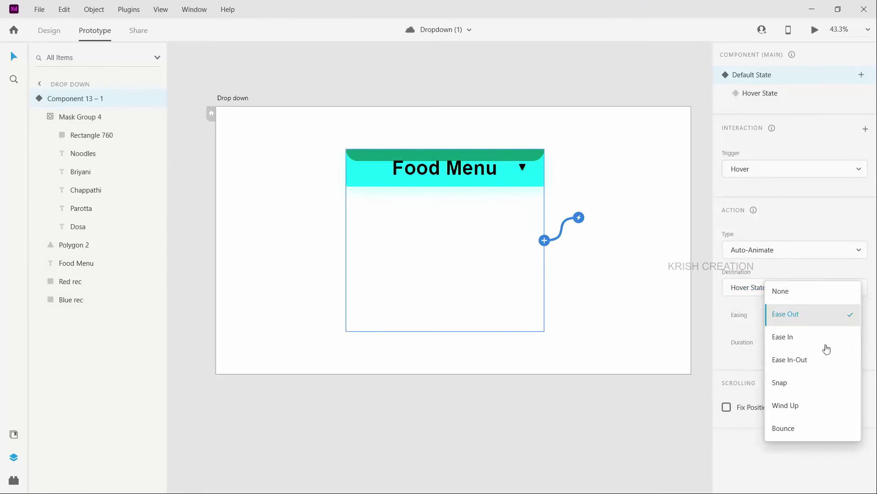
pyautogui.click(800, 360)
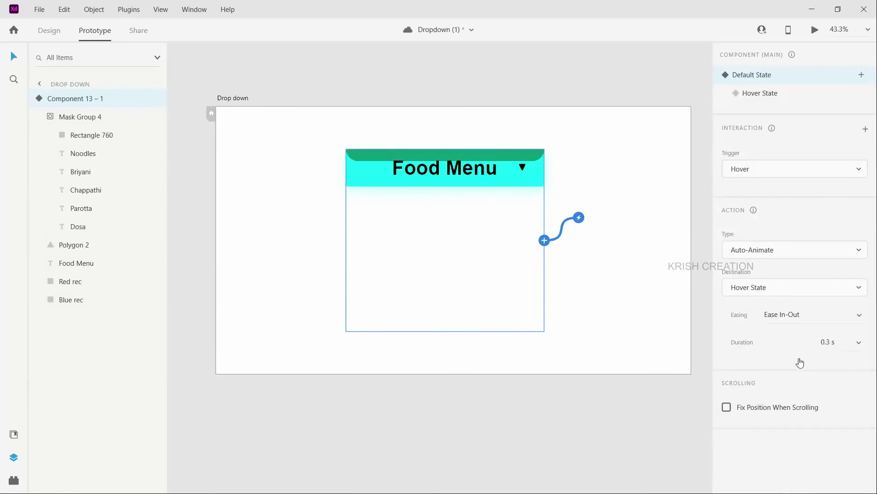
# Set the duration of the Food Menu component's hover Auto-Animate interaction to 0.6 s.
pyautogui.click(858, 343)
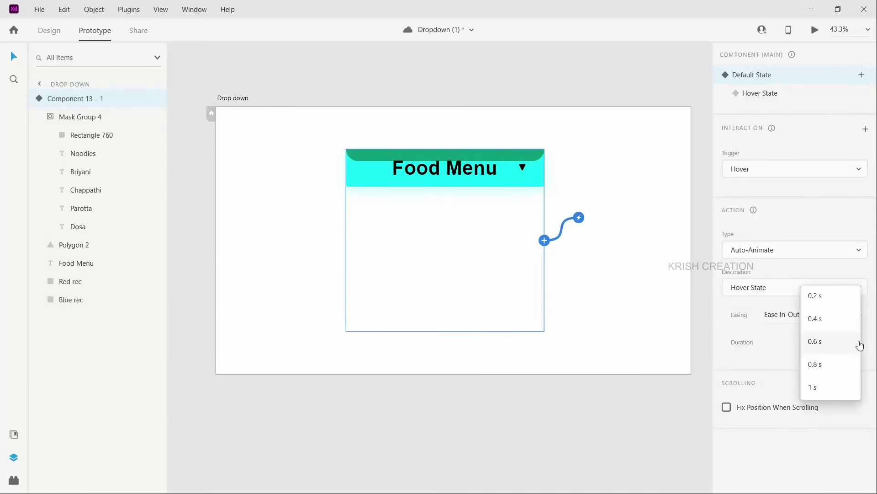
pyautogui.click(817, 346)
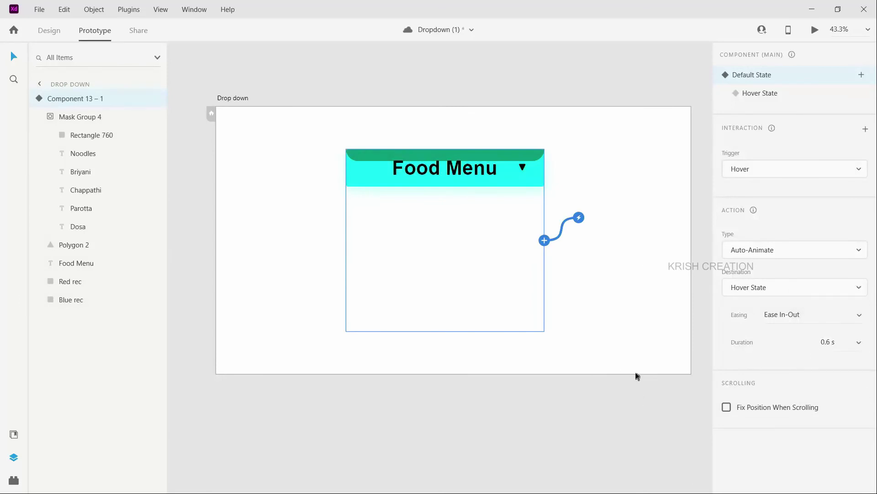
pyautogui.click(627, 300)
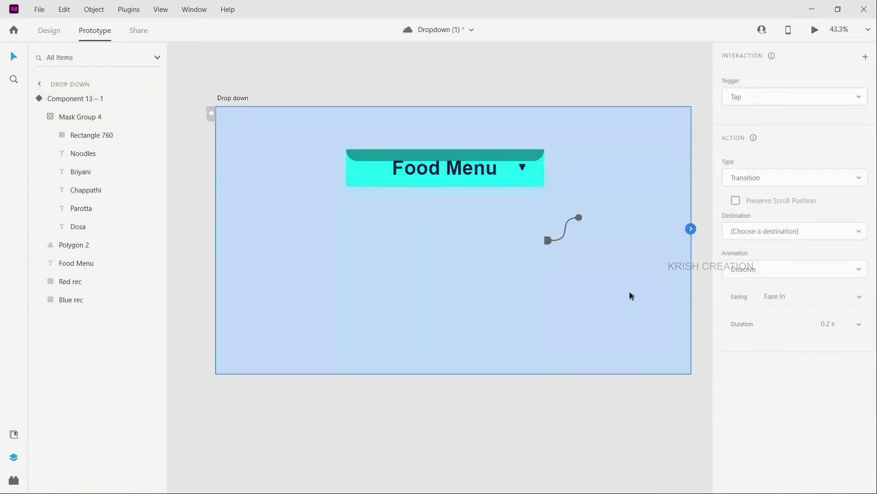
pyautogui.click(498, 155)
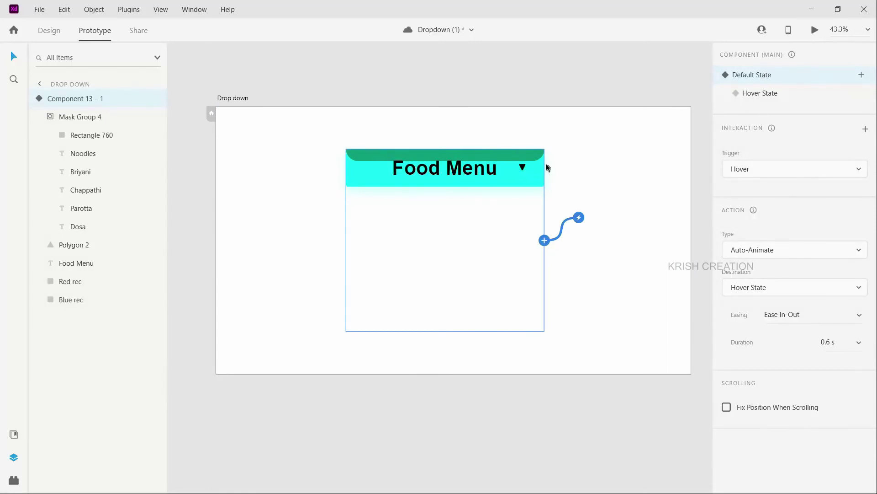
# Preview the prototype, test the Food Menu's hover animation over its title and triangle, and close the preview.
pyautogui.click(815, 30)
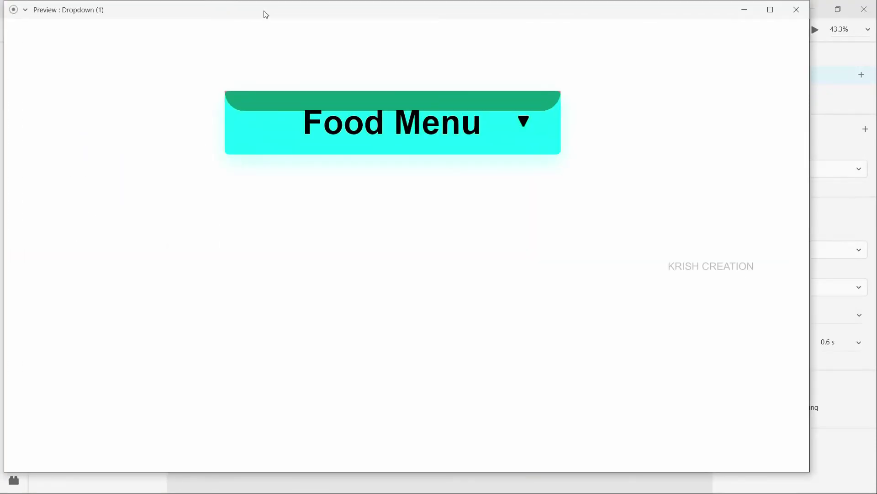
pyautogui.click(421, 132)
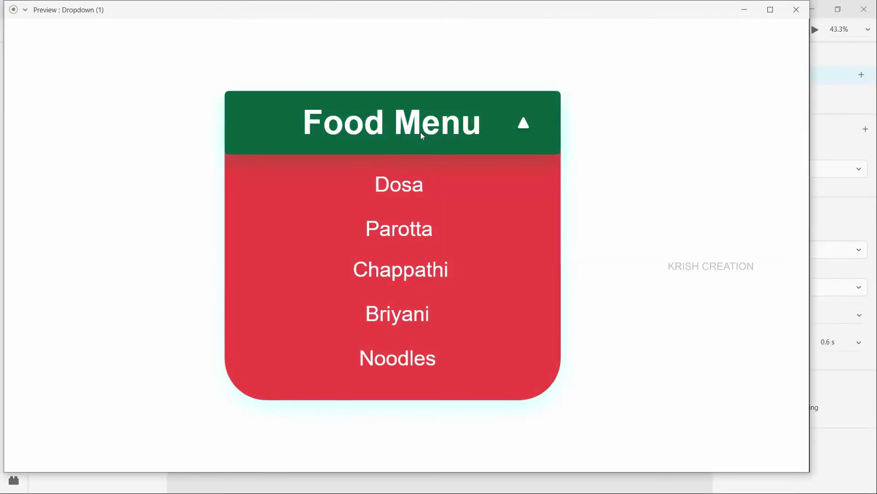
pyautogui.click(420, 133)
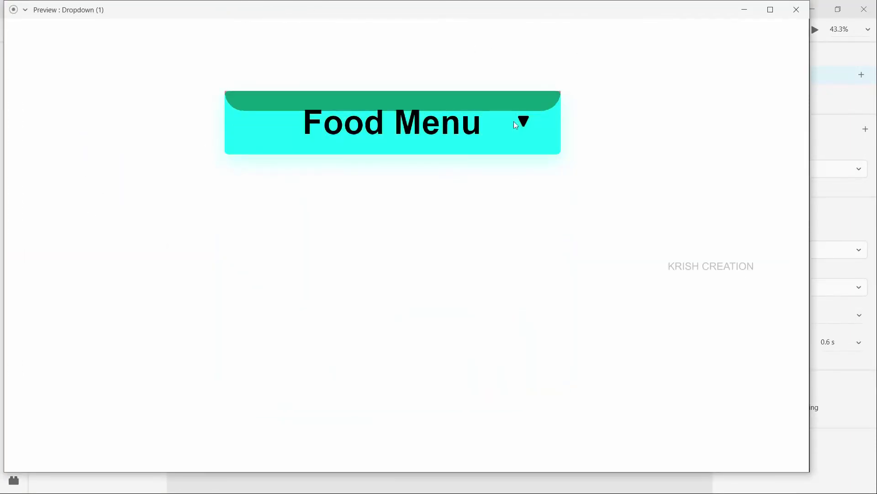
pyautogui.click(515, 125)
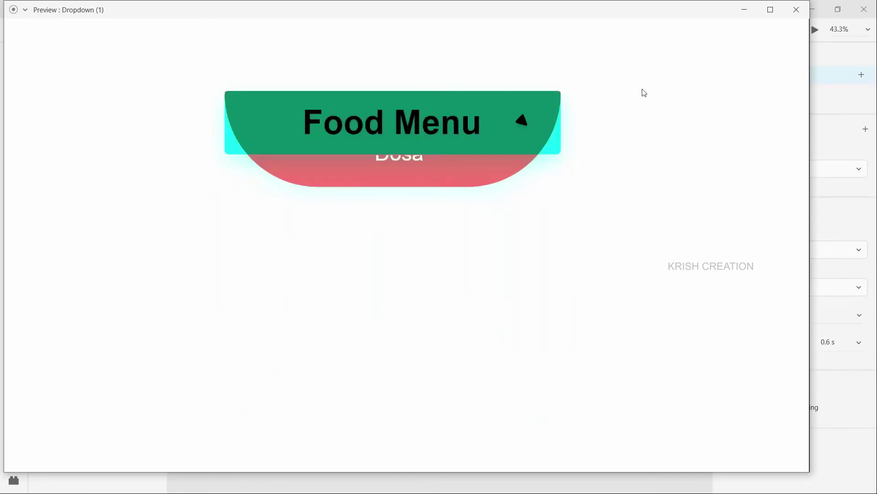
pyautogui.click(524, 120)
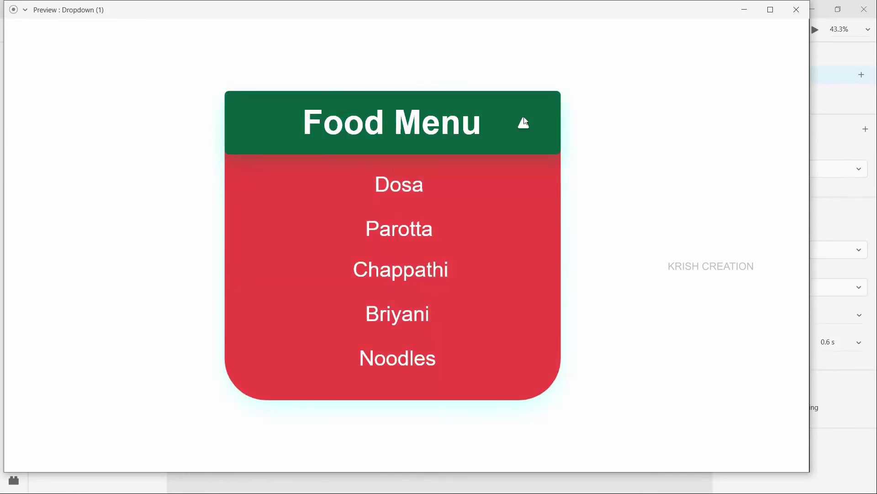
pyautogui.click(518, 120)
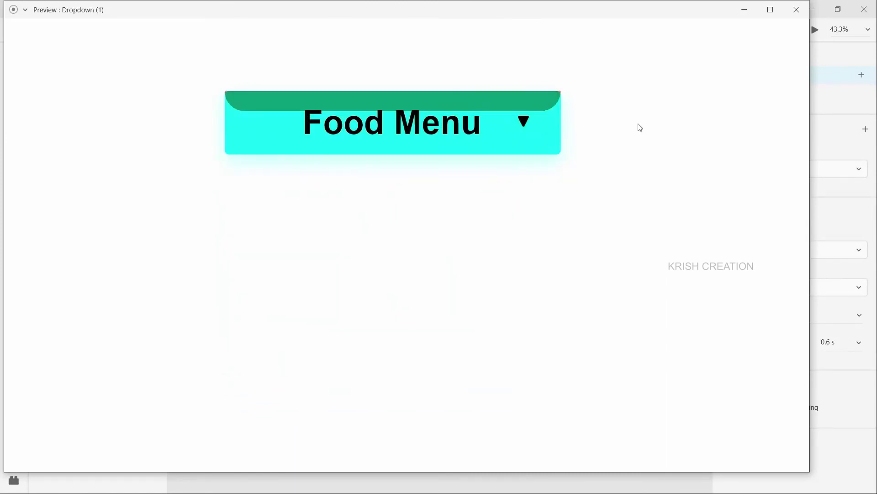
pyautogui.moveTo(417, 118)
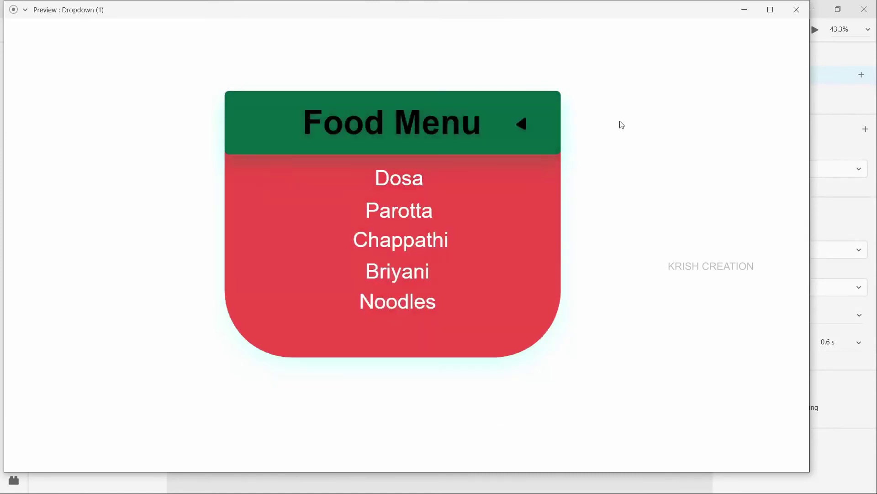
pyautogui.moveTo(521, 119)
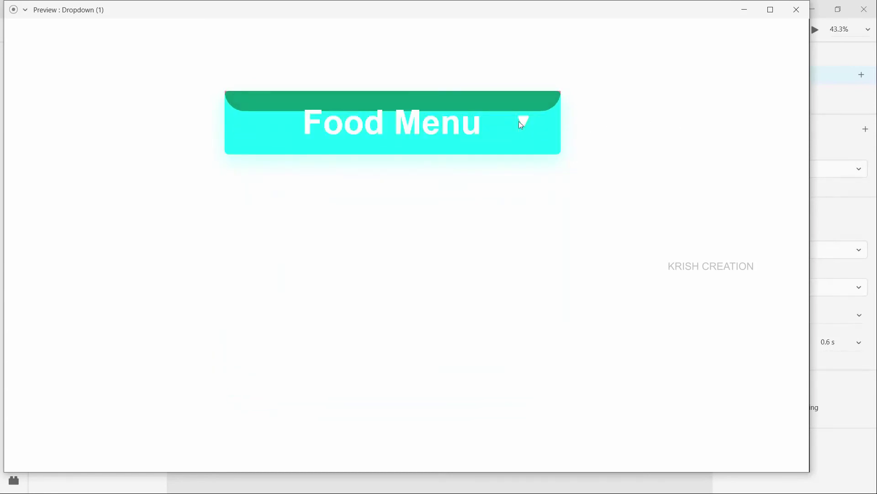
pyautogui.click(795, 10)
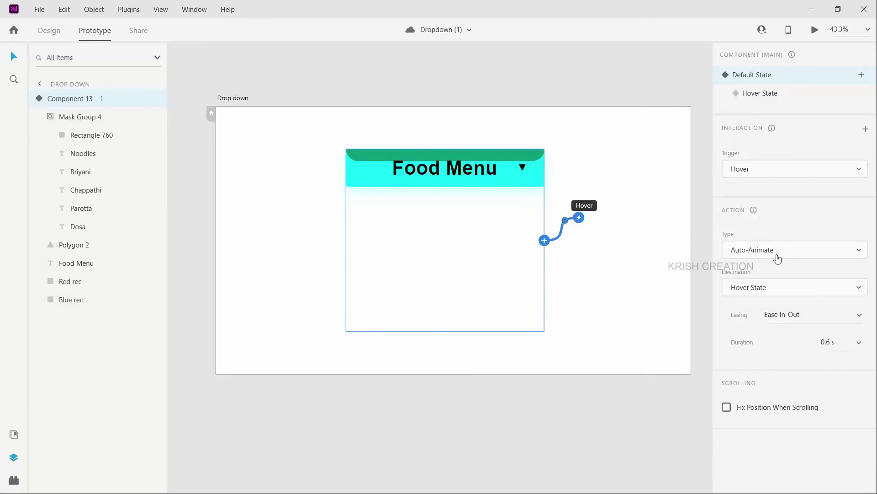
# Remove the component's hover interaction in the Default State by setting its destination to None.
pyautogui.click(823, 291)
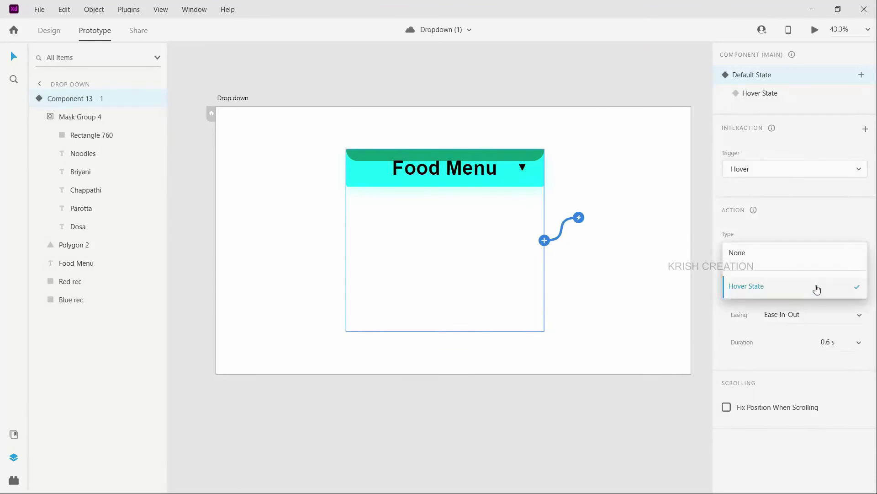
pyautogui.click(766, 256)
pyautogui.click(613, 236)
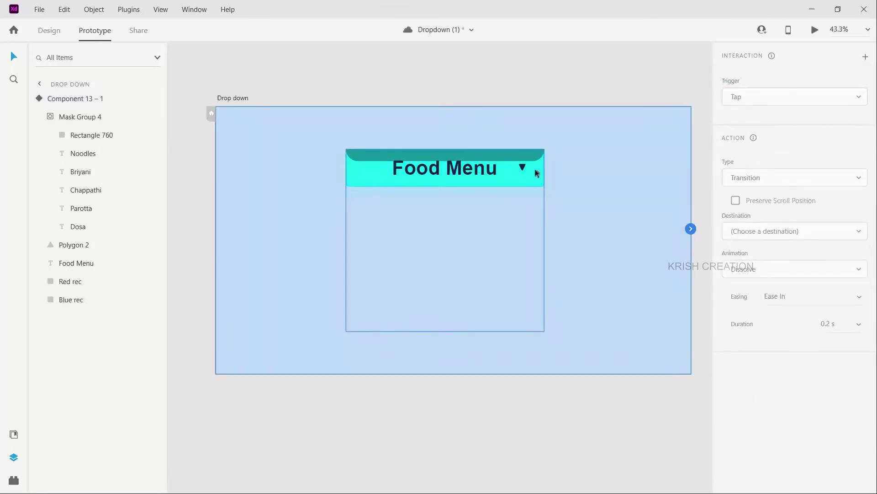
# Give the Default State's Polygon 2 triangle a Tap interaction that auto-animates to Hover State.
pyautogui.click(537, 173)
pyautogui.doubleClick(522, 169)
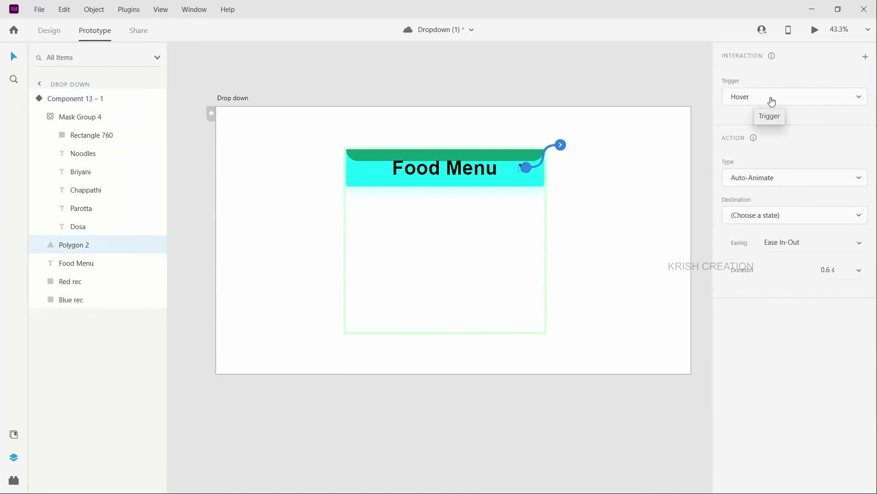
pyautogui.click(771, 100)
pyautogui.click(742, 57)
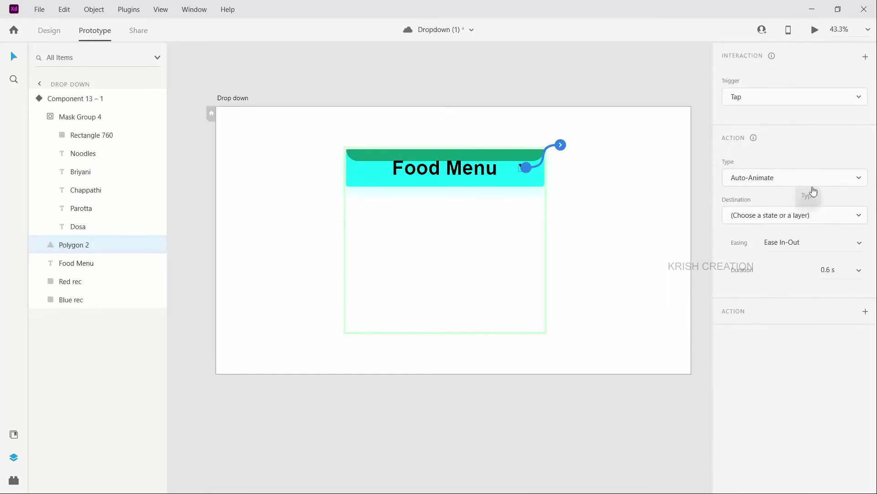
pyautogui.click(830, 222)
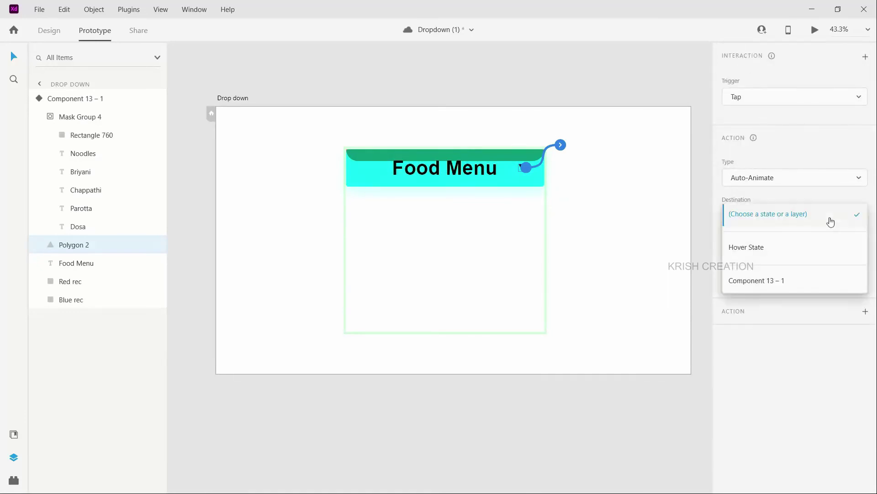
pyautogui.click(741, 252)
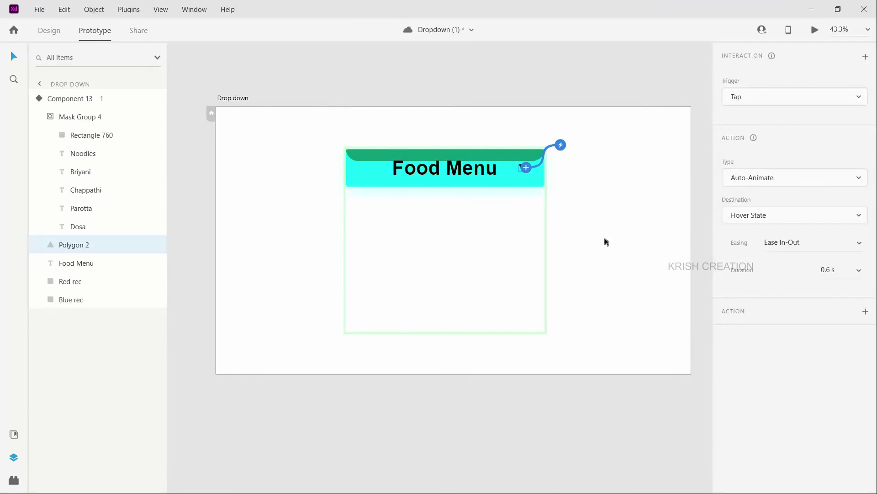
# Preview the prototype to check the triangle's tap interaction, and close the preview.
pyautogui.click(604, 241)
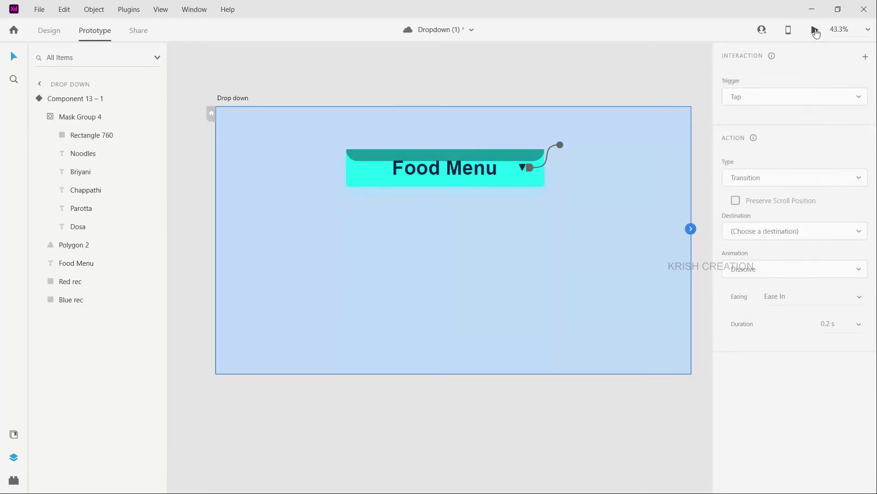
pyautogui.click(815, 30)
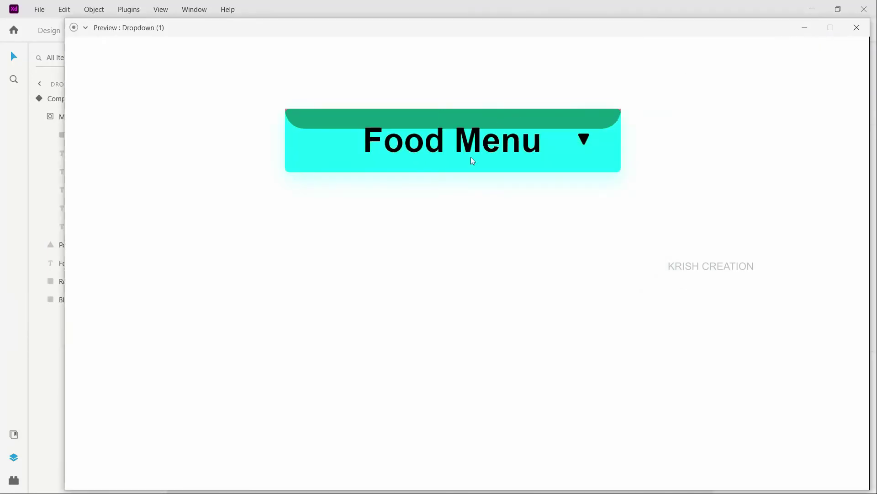
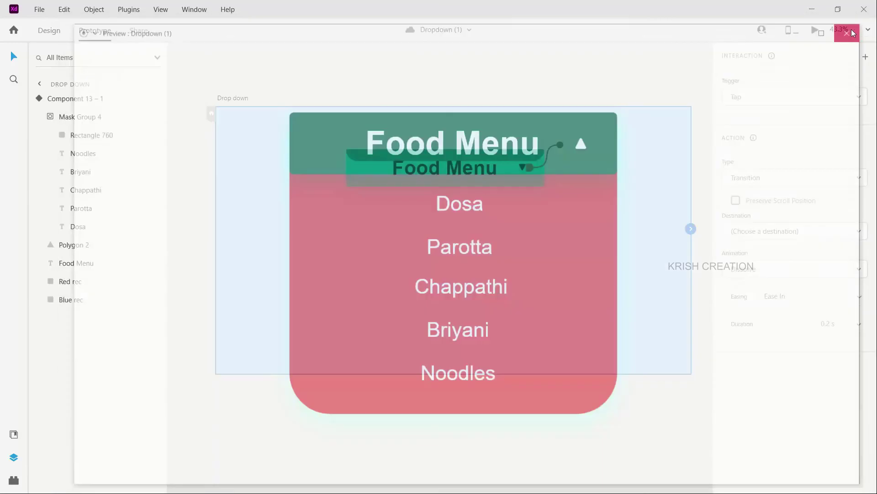
pyautogui.click(857, 27)
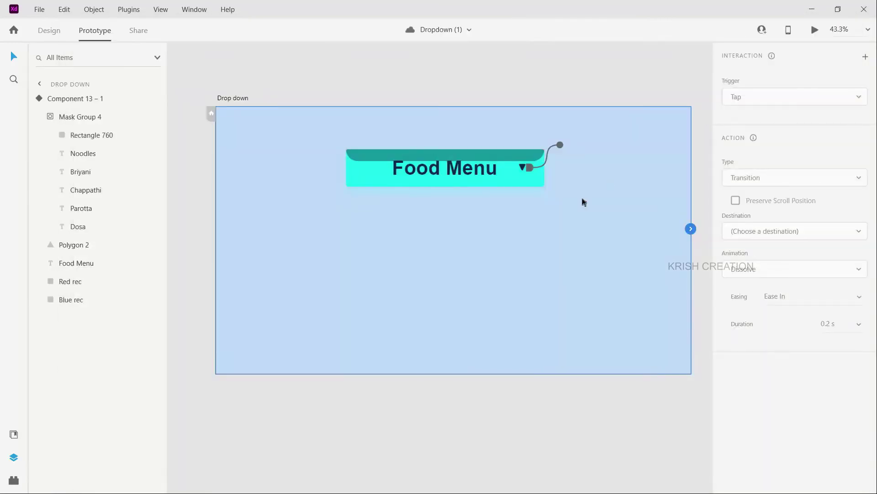
# In the Hover State, give the Polygon 2 triangle a Tap interaction that auto-animates back to Default State.
pyautogui.click(481, 182)
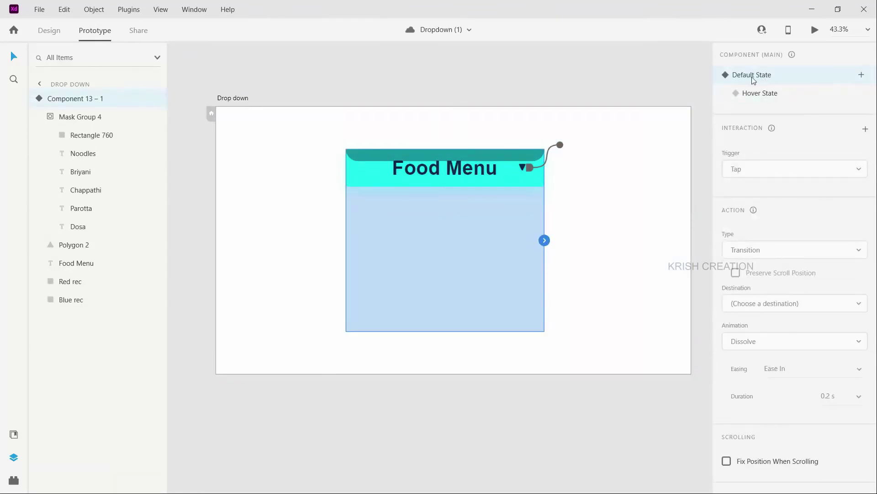
pyautogui.click(758, 94)
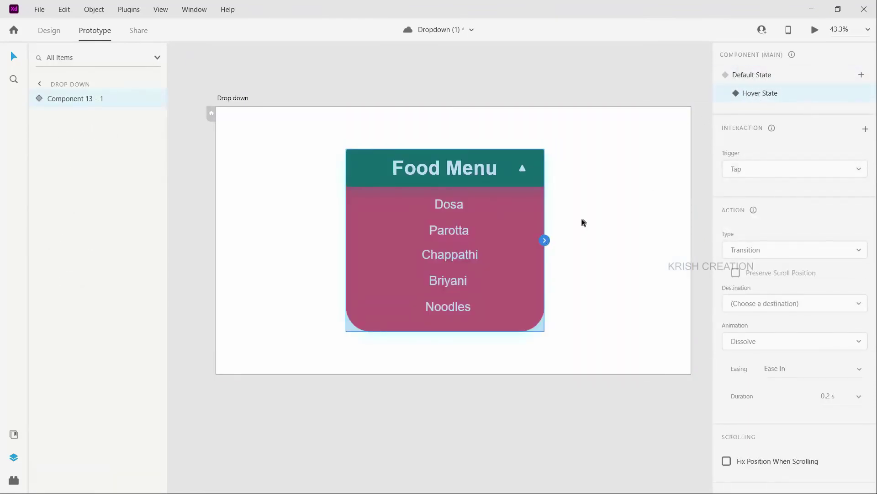
pyautogui.doubleClick(524, 171)
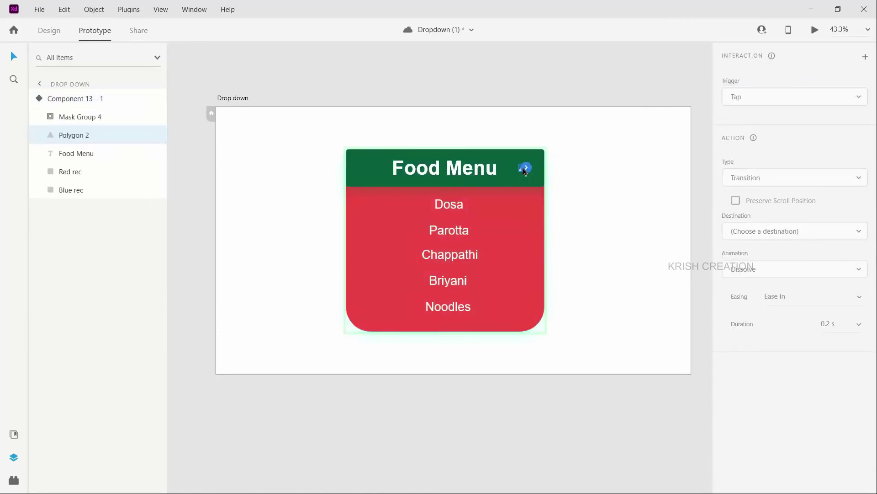
pyautogui.click(526, 169)
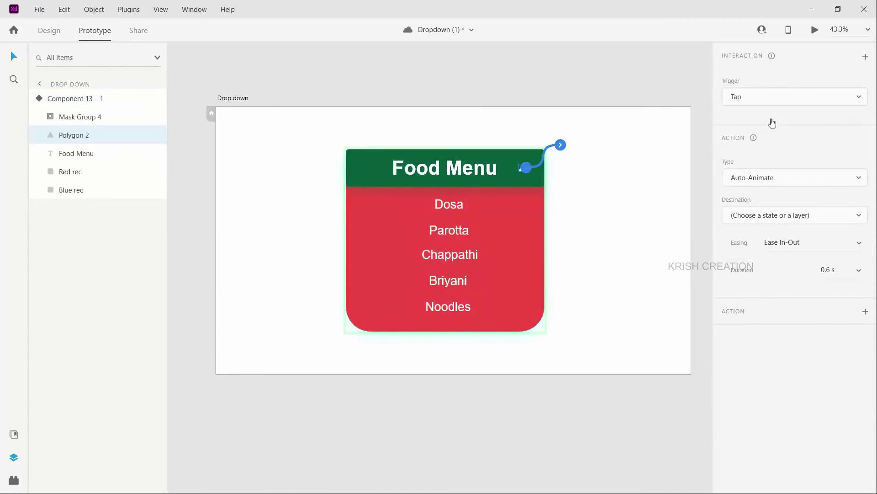
pyautogui.click(856, 215)
pyautogui.click(747, 249)
pyautogui.click(609, 183)
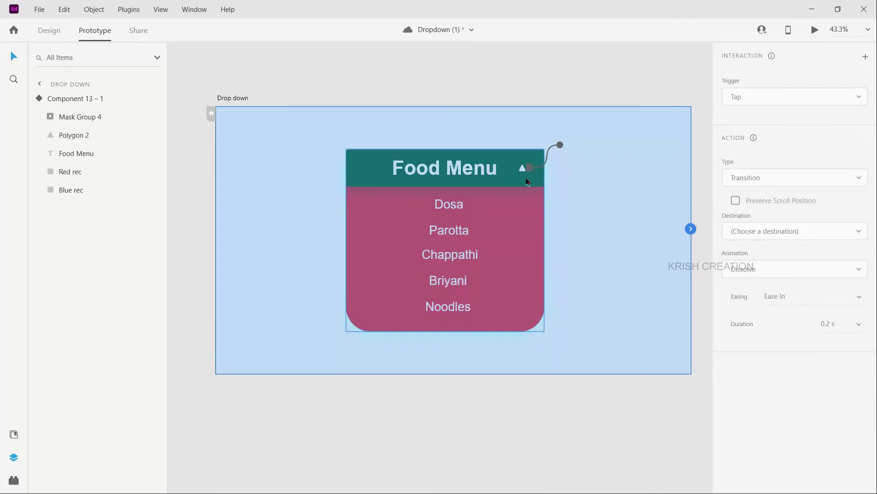
# Return the component to its Default State and preview the prototype, opening and closing the Food Menu repeatedly with the triangle.
pyautogui.click(527, 181)
pyautogui.click(733, 75)
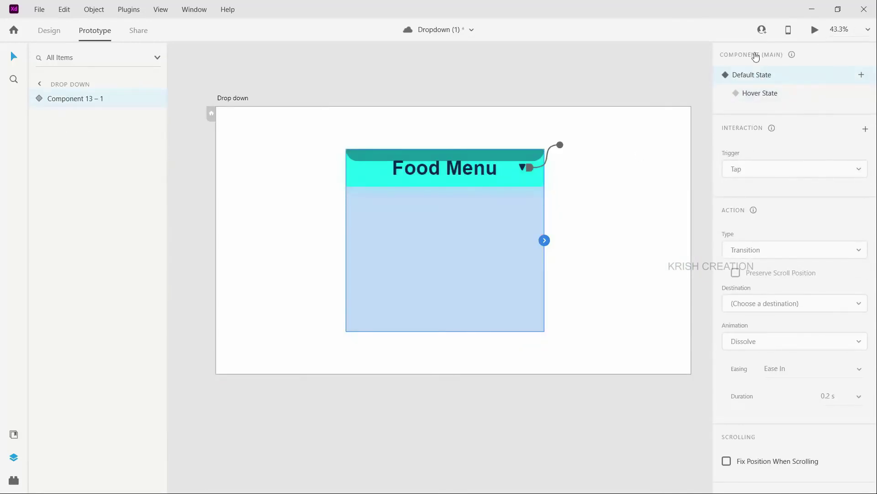
pyautogui.hotkey('ctrl', 'Return')
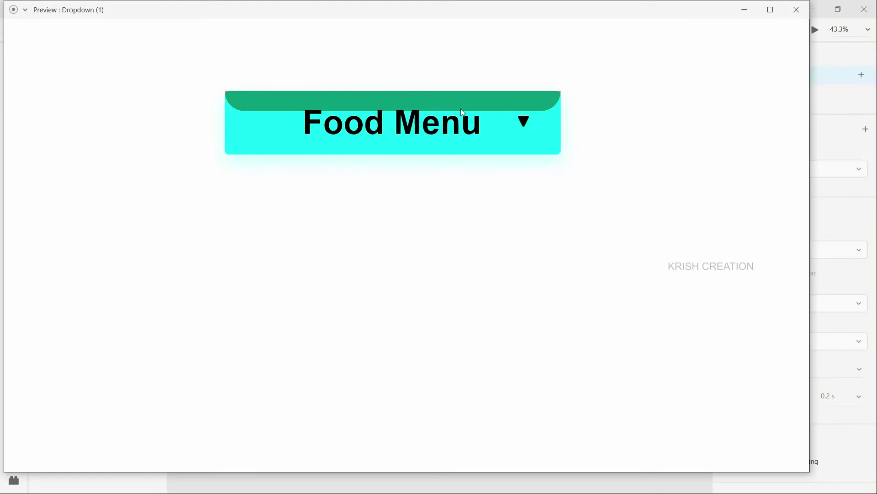
pyautogui.click(526, 125)
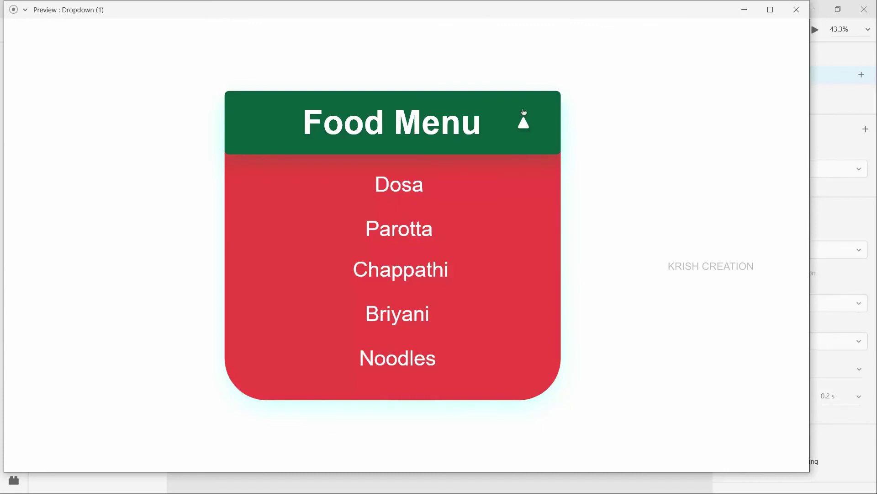
pyautogui.click(524, 122)
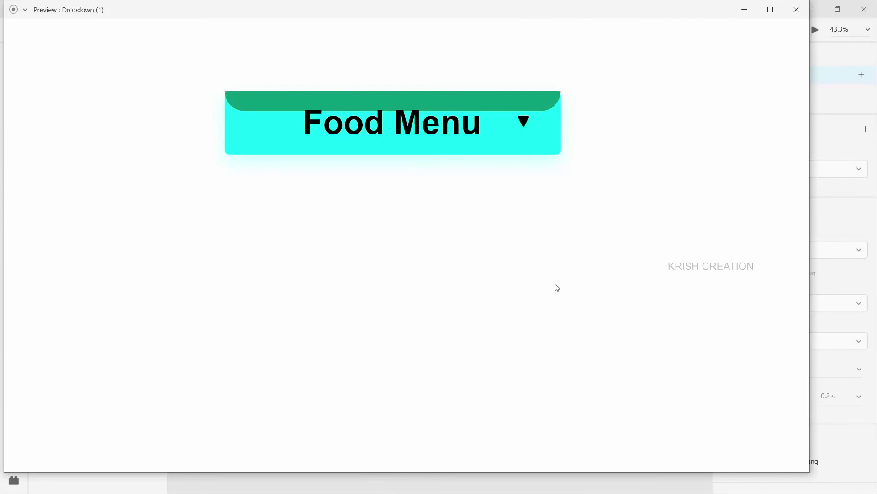
pyautogui.click(524, 121)
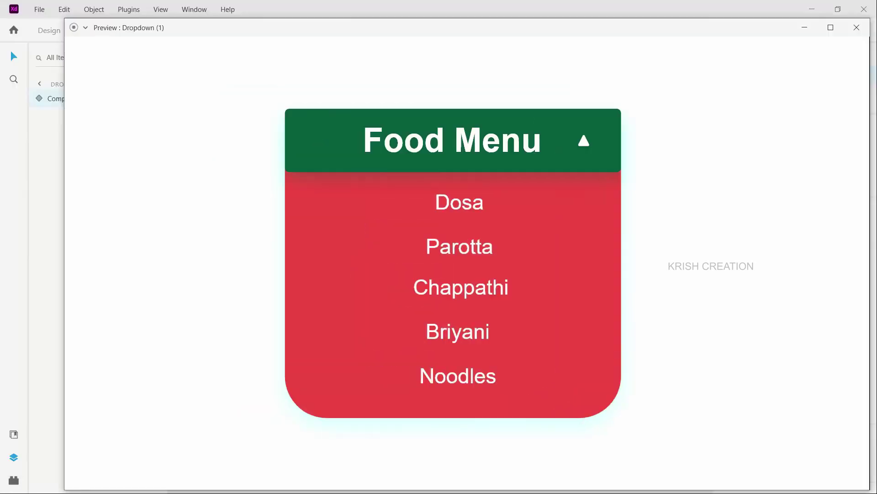
pyautogui.click(588, 145)
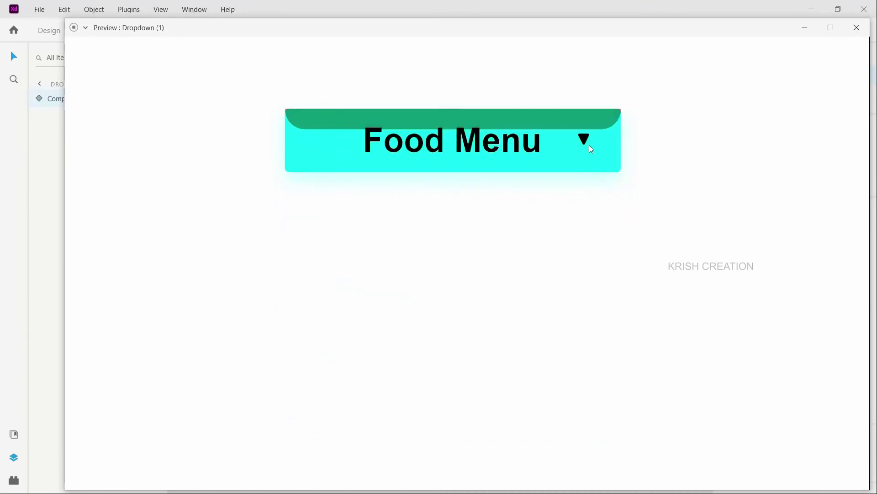
pyautogui.click(588, 144)
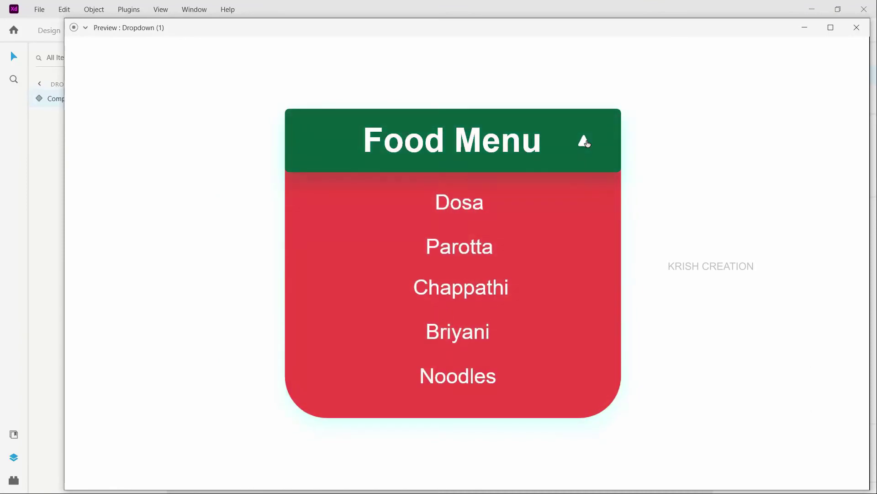